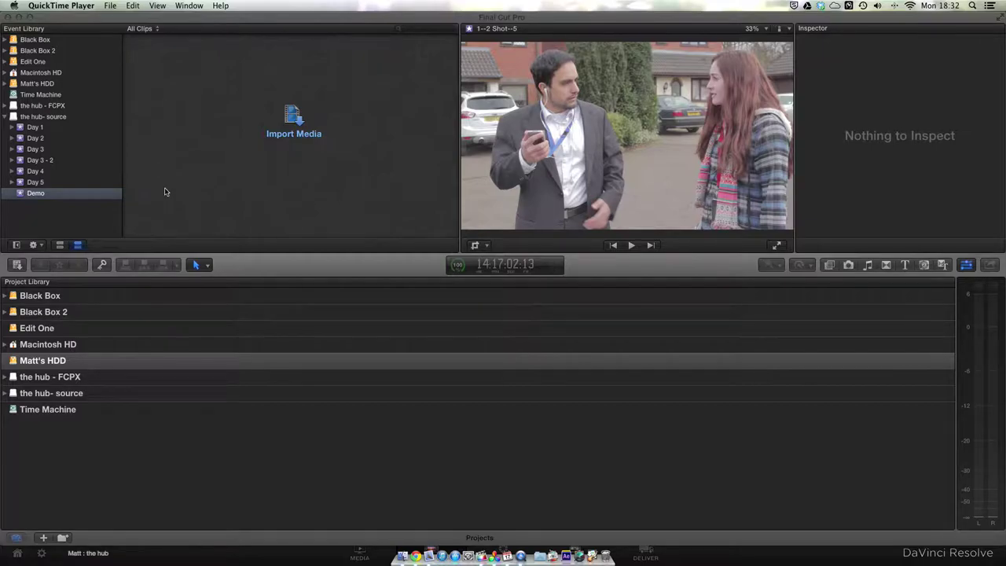
Step: Import both the Left and Right folders into the existing Demo event
{"action": "left_click", "coordinate": [283, 133]}
{"action": "left_click", "coordinate": [283, 133]}
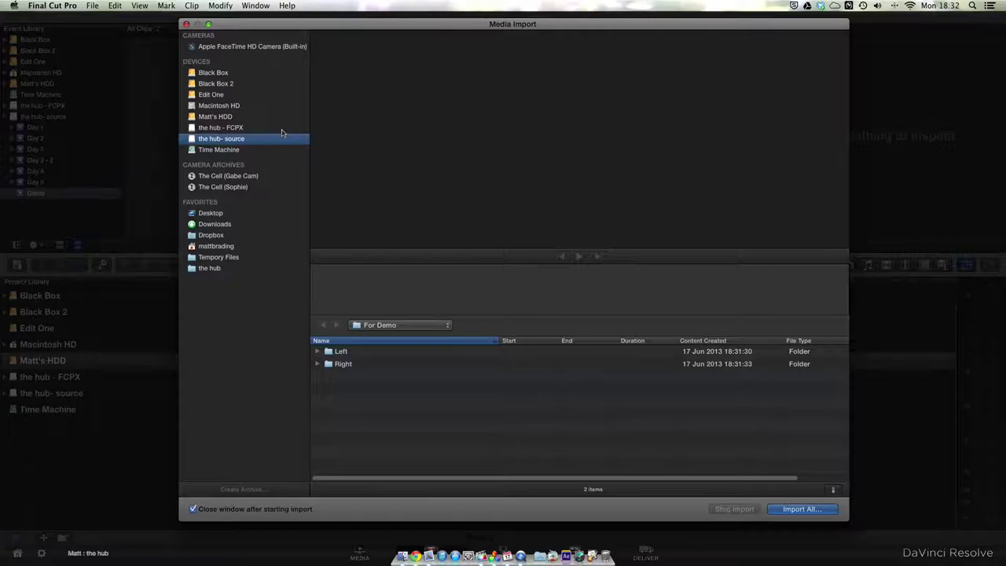
{"action": "left_click_drag", "start_coordinate": [374, 397], "coordinate": [349, 349]}
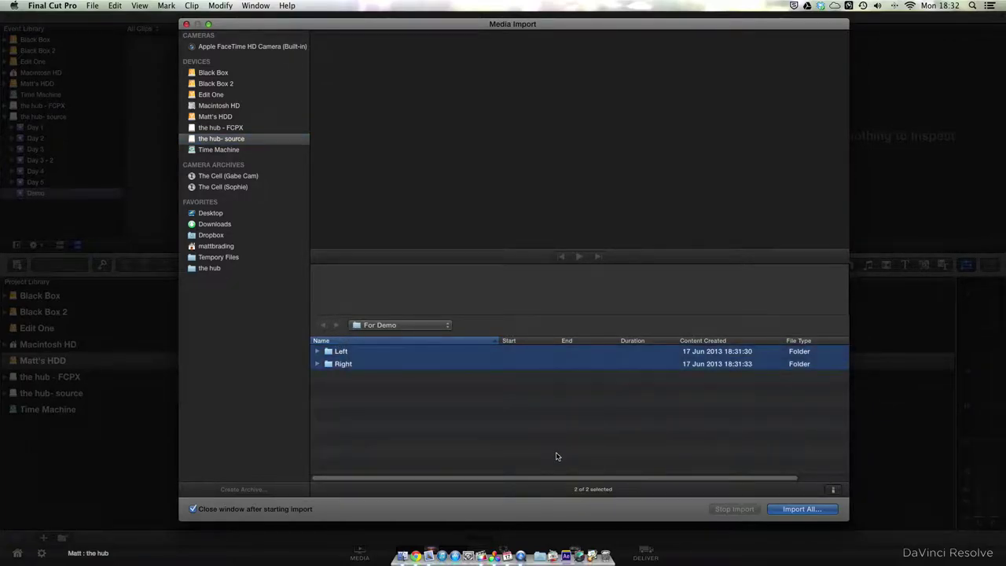
{"action": "key", "text": "Return"}
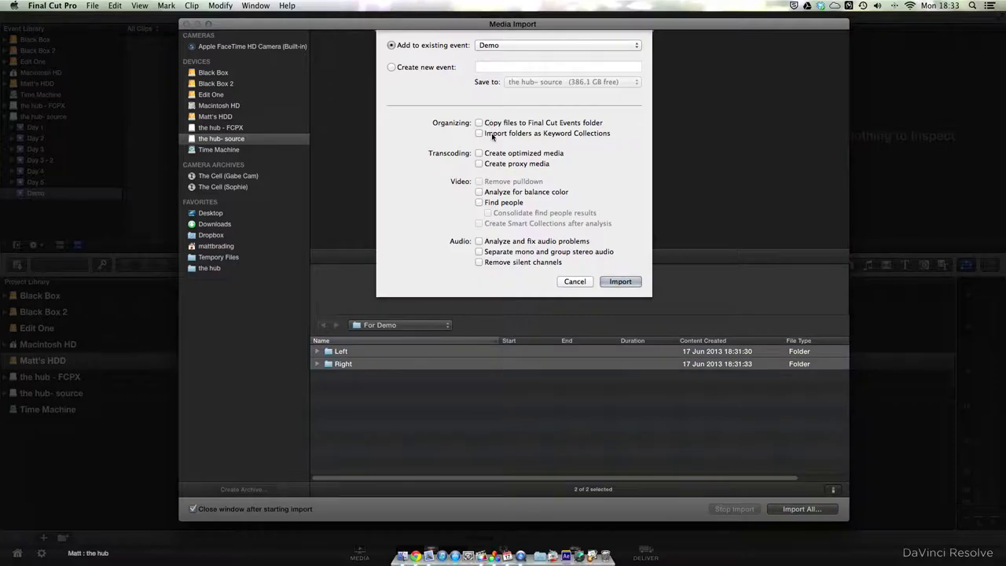
{"action": "key", "text": "Return"}
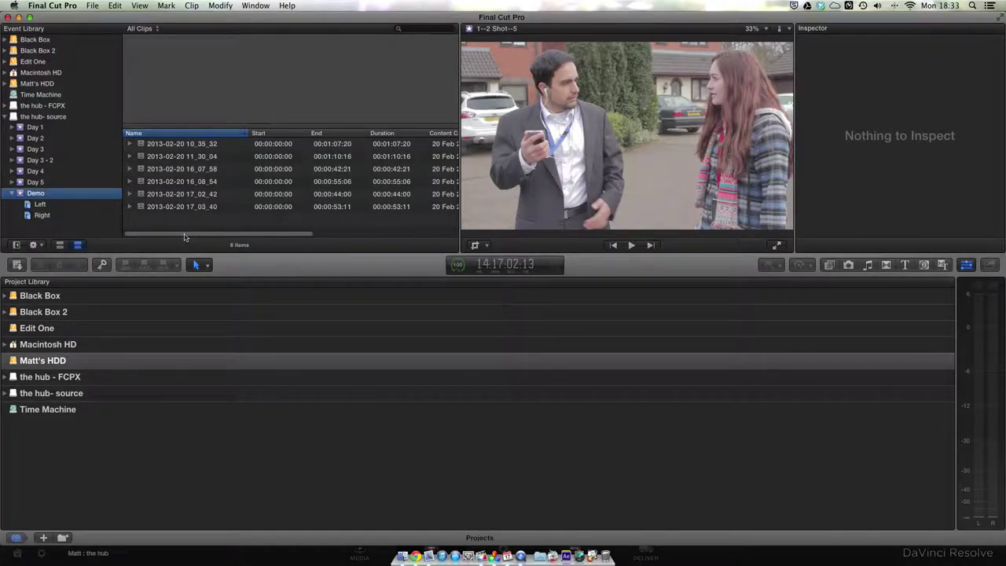
Step: Check the Camera Name column for Left and Right clips, then open the Left keyword collection
{"action": "left_click_drag", "start_coordinate": [196, 234], "coordinate": [354, 237]}
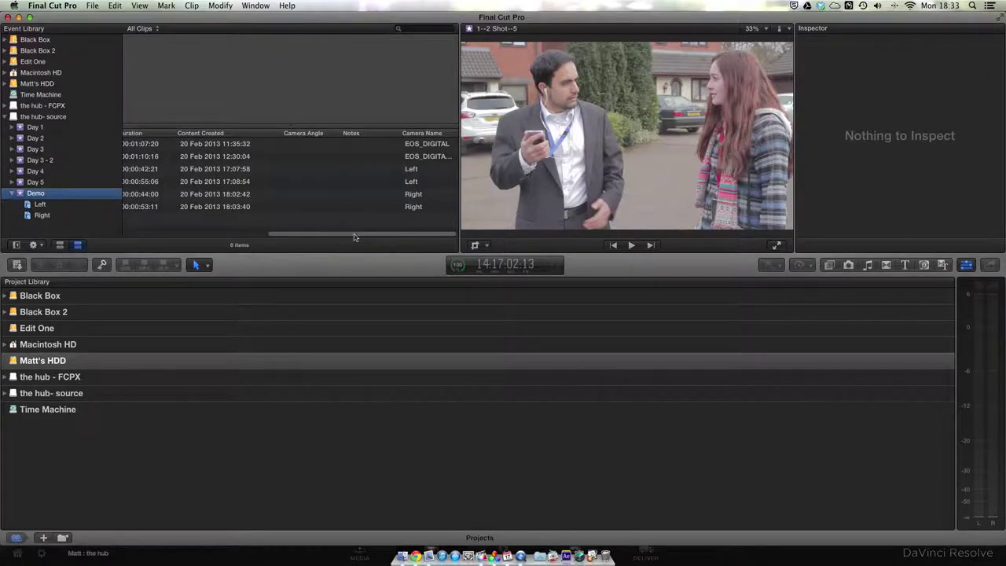
{"action": "left_click", "coordinate": [408, 170]}
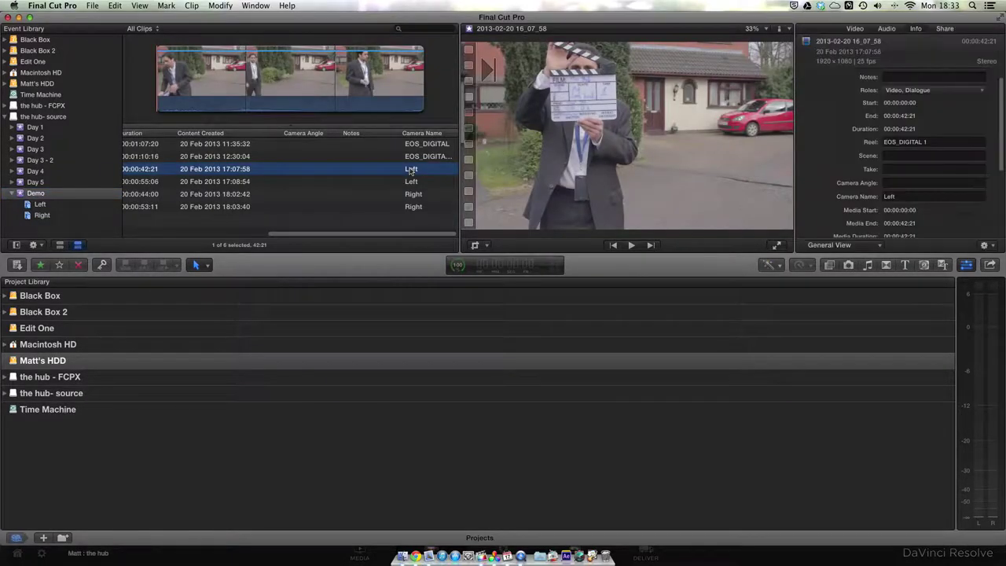
{"action": "left_click", "coordinate": [414, 194]}
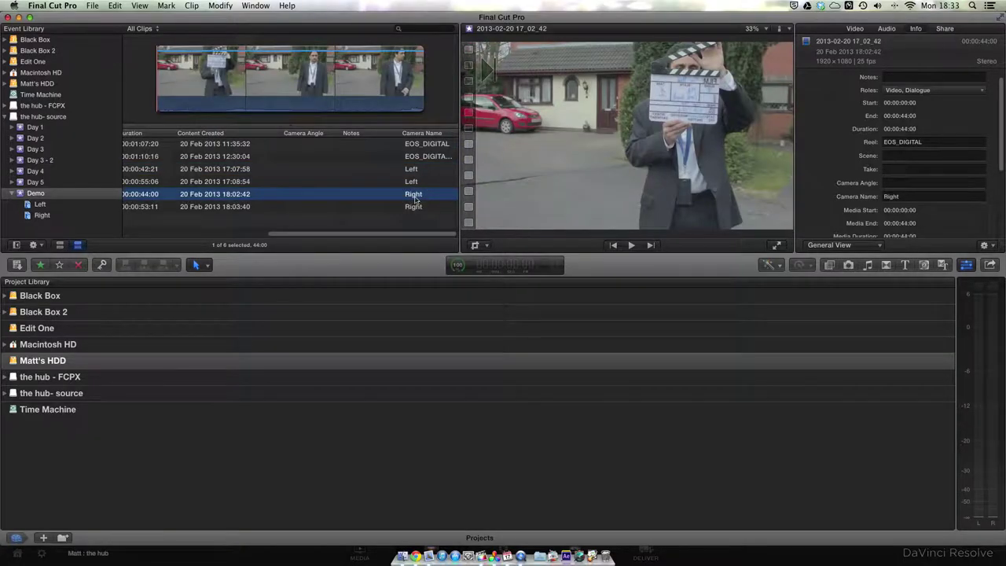
{"action": "left_click_drag", "start_coordinate": [395, 234], "coordinate": [183, 233]}
{"action": "key", "text": "super+Tab"}
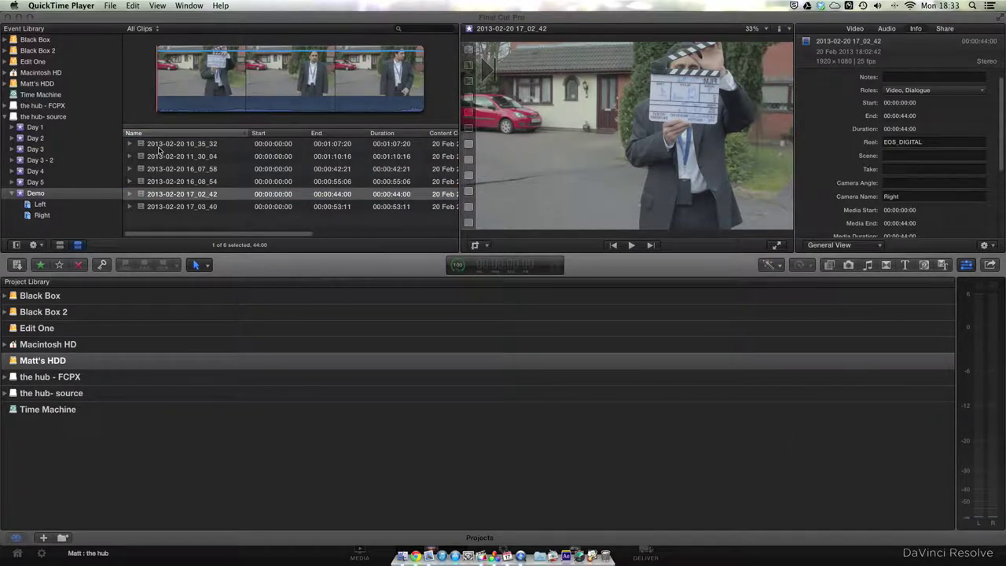
{"action": "left_click", "coordinate": [153, 217]}
{"action": "left_click", "coordinate": [63, 206]}
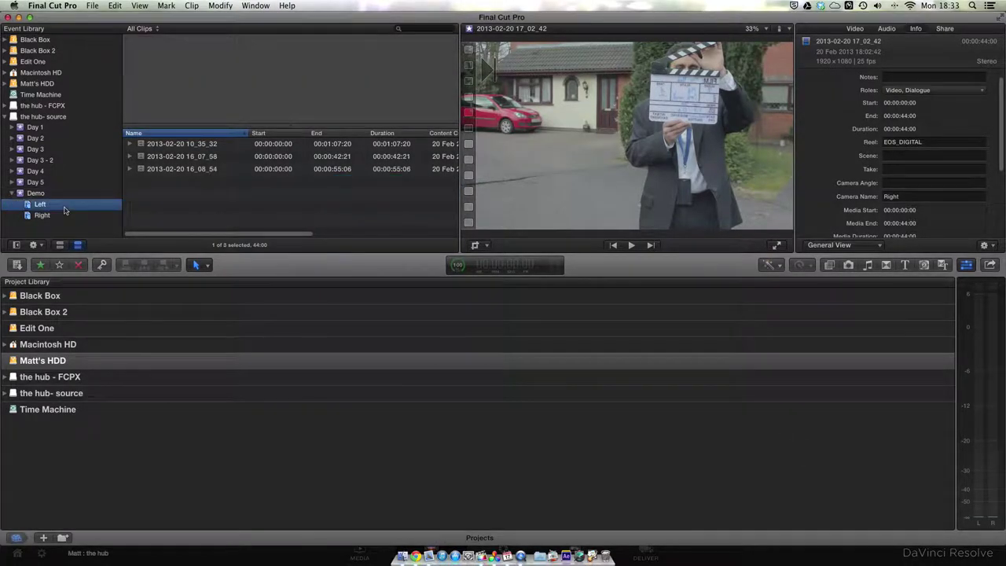
{"action": "left_click", "coordinate": [219, 5]}
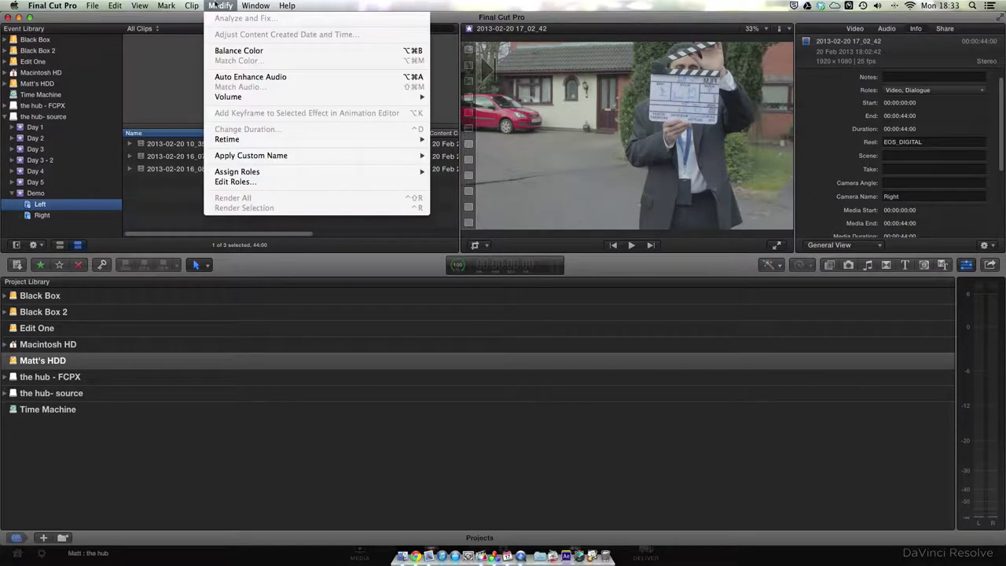
{"action": "left_click", "coordinate": [240, 181]}
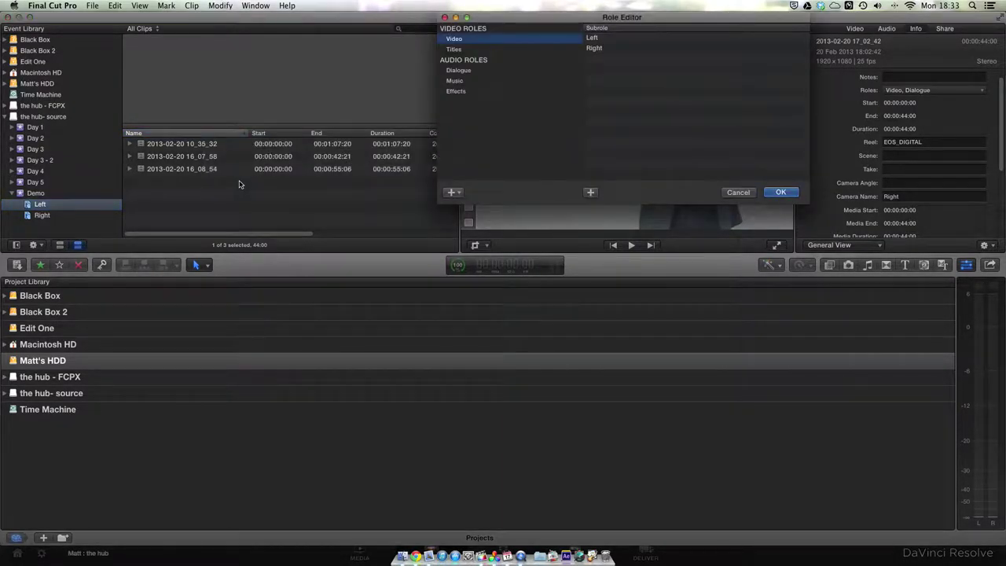
{"action": "left_click_drag", "start_coordinate": [531, 19], "coordinate": [393, 185]}
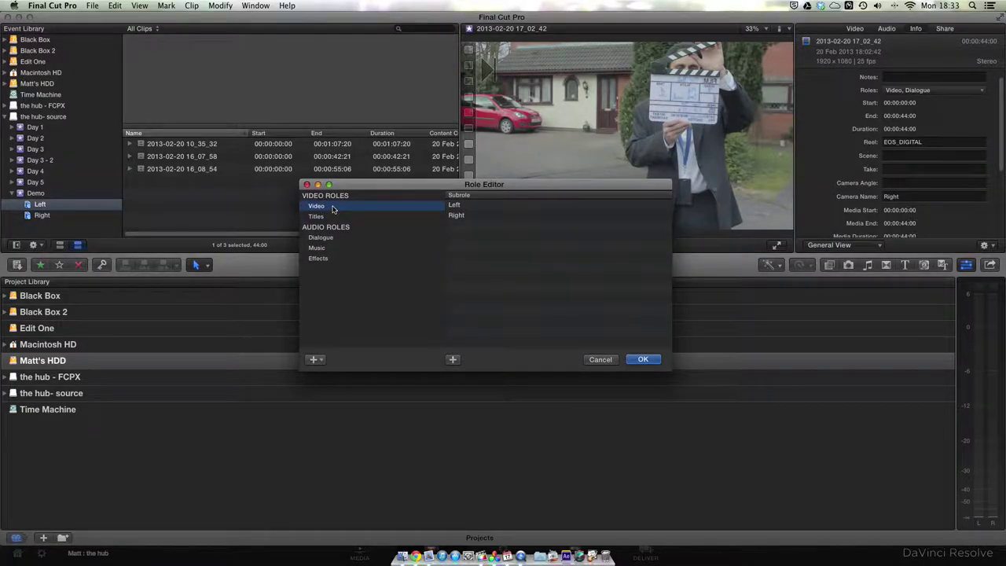
{"action": "left_click", "coordinate": [464, 214]}
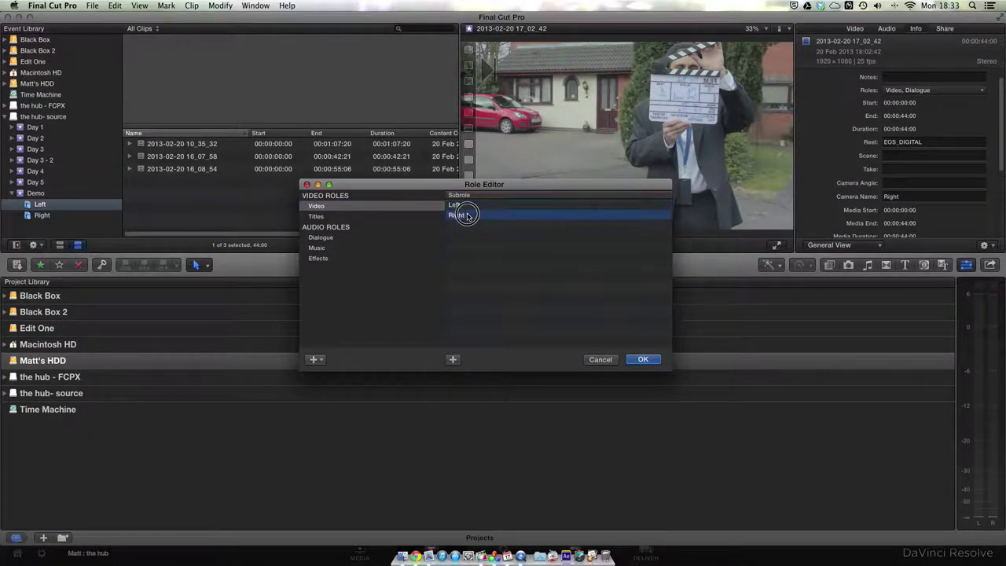
{"action": "left_click", "coordinate": [452, 359]}
{"action": "type", "text": "VFX"}
{"action": "key", "text": "Return"}
{"action": "left_click", "coordinate": [530, 277]}
{"action": "left_click", "coordinate": [508, 228]}
{"action": "key", "text": "Delete"}
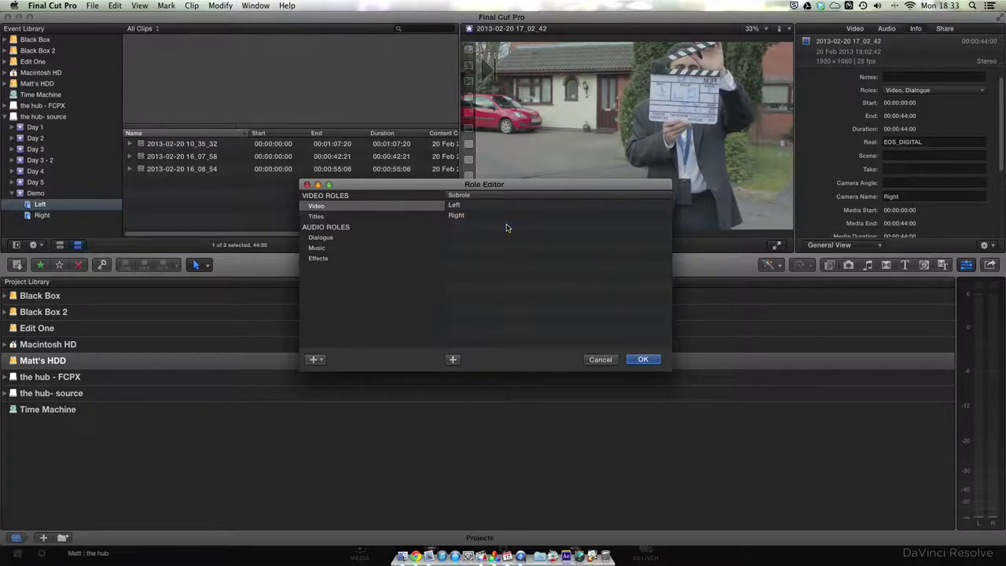
{"action": "key", "text": "Return"}
{"action": "left_click", "coordinate": [225, 192]}
{"action": "left_click", "coordinate": [218, 171]}
{"action": "key", "text": "super+a"}
Step: Assign the Left role to the three Left collection clips via Modify > Assign Roles
{"action": "left_click", "coordinate": [220, 5]}
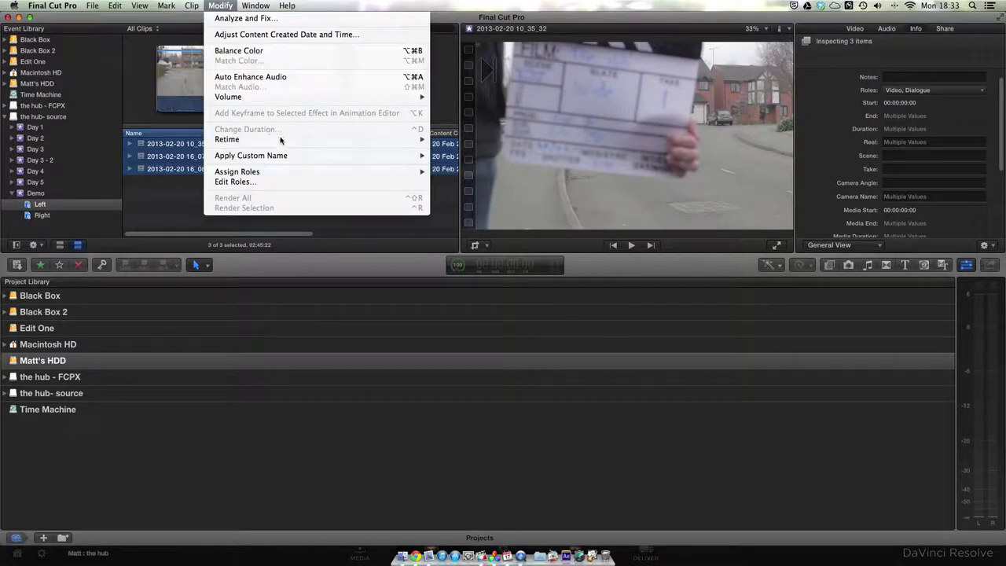
{"action": "mouse_move", "coordinate": [288, 170]}
{"action": "left_click", "coordinate": [453, 182]}
Step: Assign the Right role to all three Right collection clips, then return to the Left collection
{"action": "left_click", "coordinate": [84, 215]}
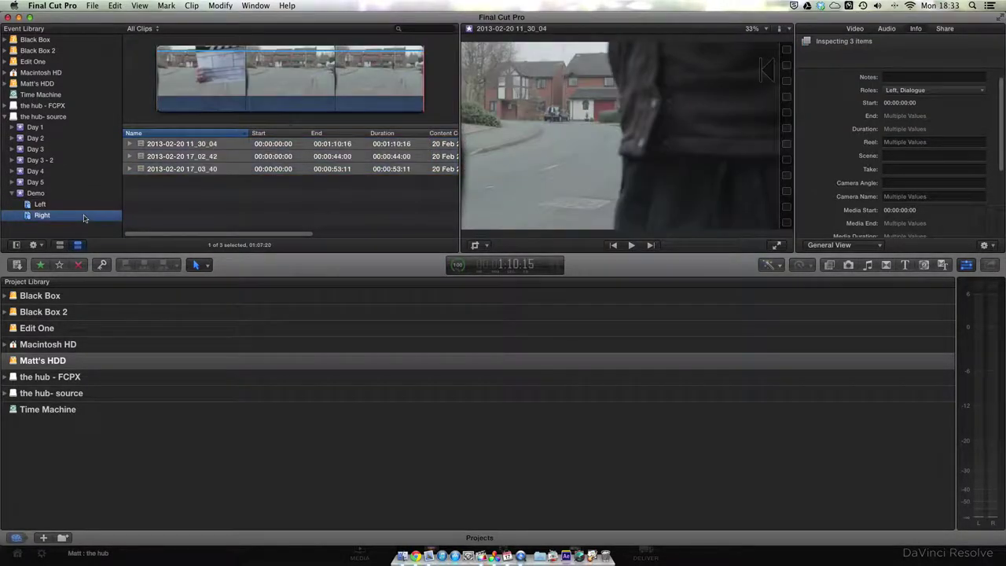
{"action": "left_click", "coordinate": [162, 195]}
{"action": "key", "text": "super+a"}
{"action": "left_click", "coordinate": [220, 5]}
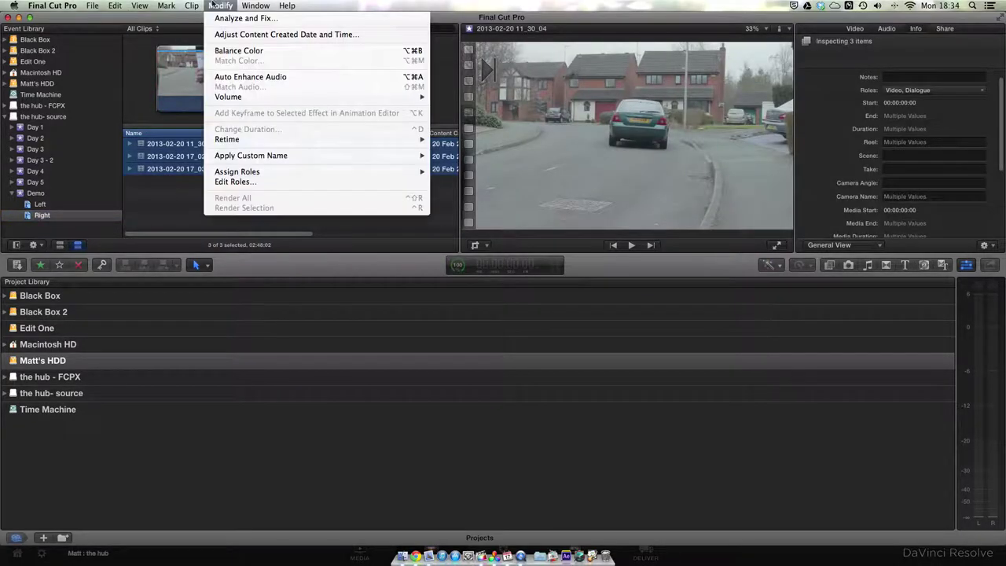
{"action": "mouse_move", "coordinate": [275, 179]}
{"action": "left_click", "coordinate": [456, 192]}
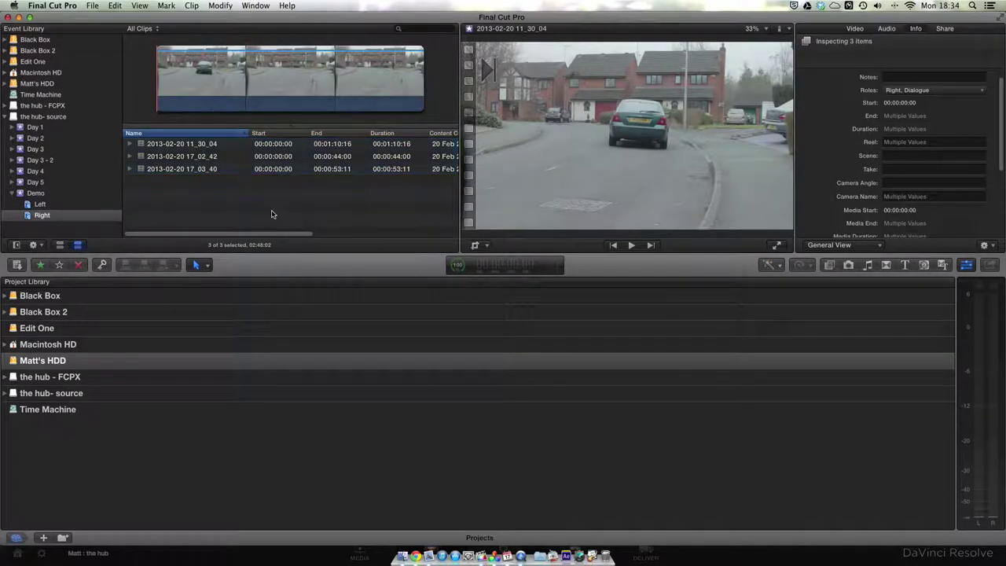
{"action": "left_click", "coordinate": [330, 211]}
{"action": "left_click", "coordinate": [77, 204]}
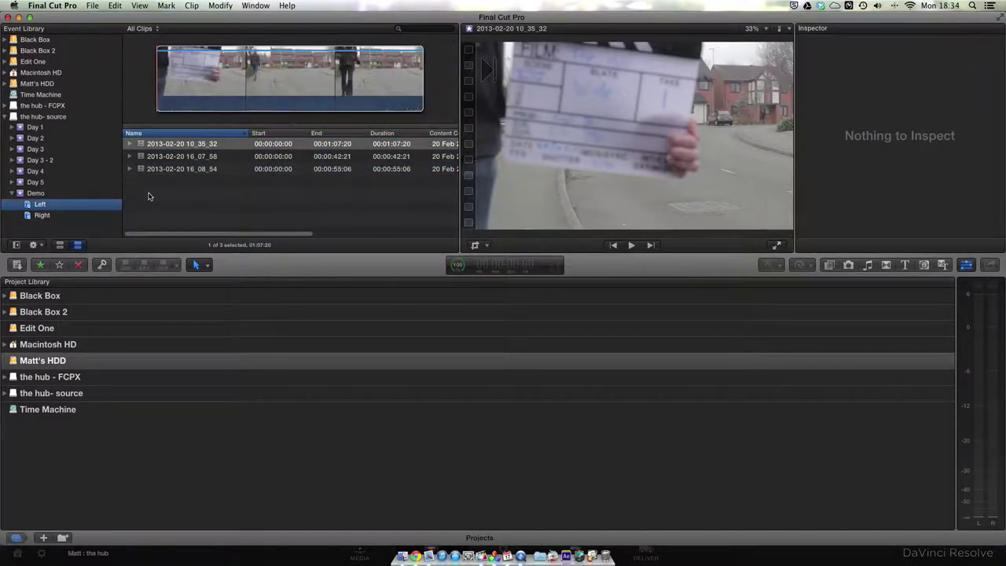
Step: Log the first Left clip as Scene 7, Take 1, camera angle Wide
{"action": "left_click", "coordinate": [218, 146]}
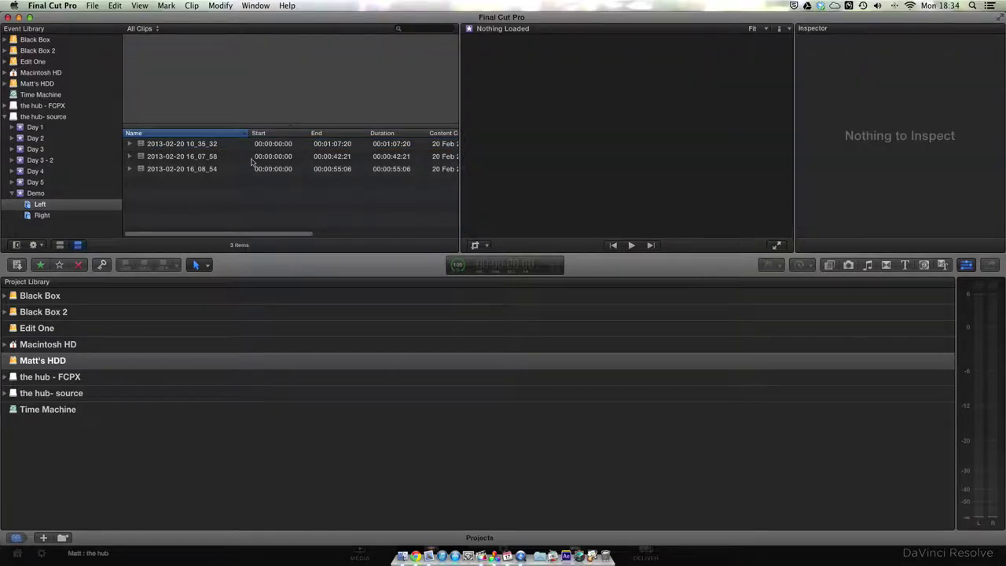
{"action": "left_click", "coordinate": [236, 146]}
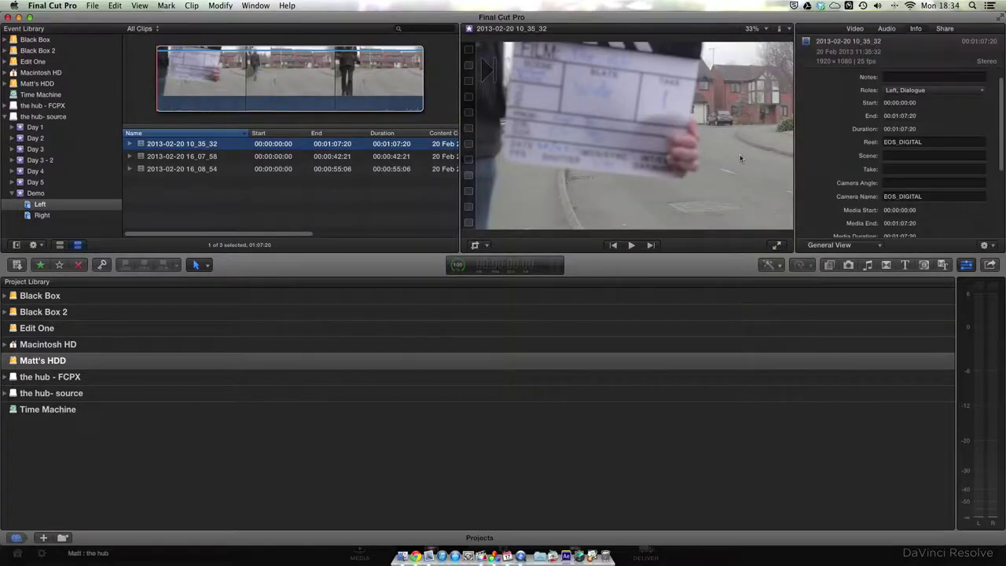
{"action": "left_click", "coordinate": [898, 157]}
{"action": "type", "text": "7"}
{"action": "key", "text": "Tab"}
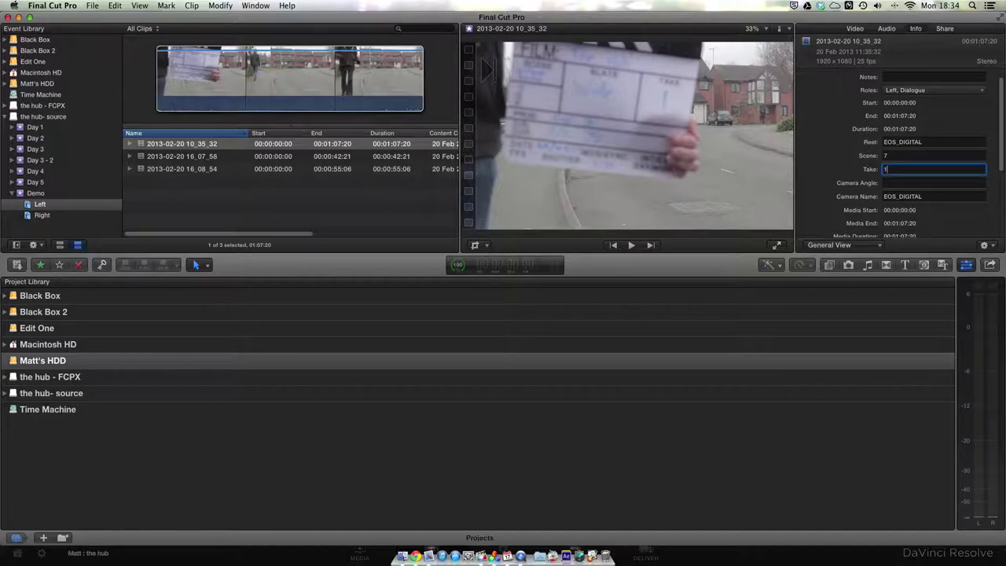
{"action": "key", "text": "Tab"}
{"action": "type", "text": "Wide"}
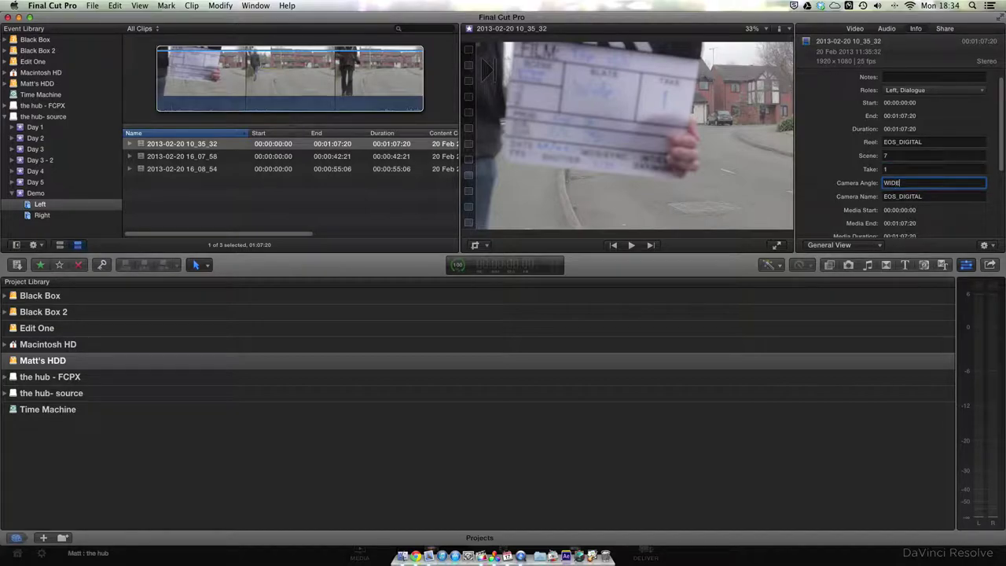
{"action": "key", "text": "BackSpace"}
{"action": "key", "text": "BackSpace"}
{"action": "key", "text": "BackSpace"}
{"action": "type", "text": "ide"}
{"action": "key", "text": "Return"}
Step: Log Left clip 16_07_58 as Scene 7, Take 1, camera angle Mid
{"action": "left_click", "coordinate": [408, 158]}
{"action": "left_click", "coordinate": [904, 155]}
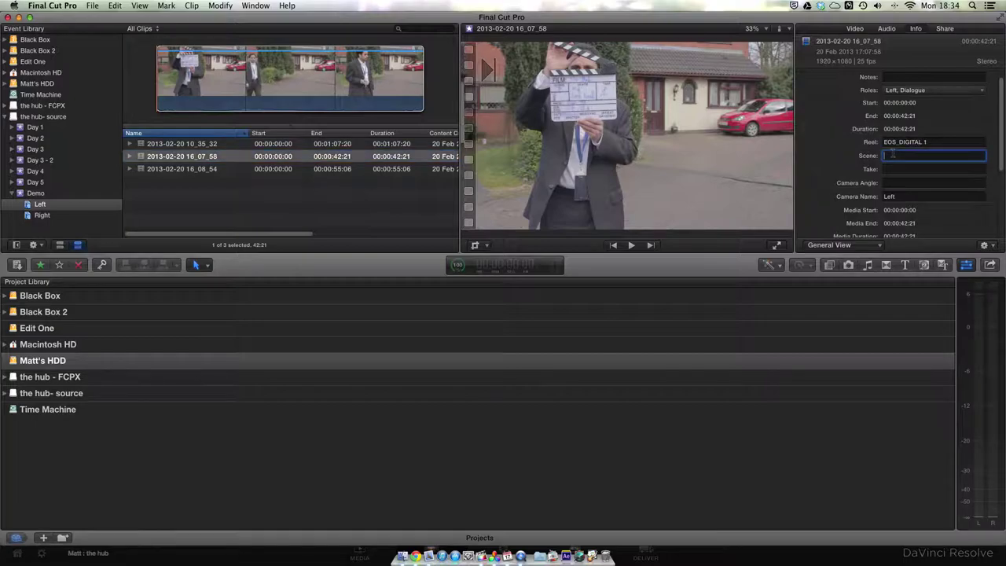
{"action": "type", "text": "7"}
{"action": "key", "text": "Tab"}
{"action": "type", "text": "1"}
{"action": "key", "text": "Tab"}
{"action": "type", "text": "Mid"}
{"action": "key", "text": "Tab"}
Step: Log Left clip 16_08_54 as Scene 7, Take 1, camera angle Mid
{"action": "left_click", "coordinate": [264, 169]}
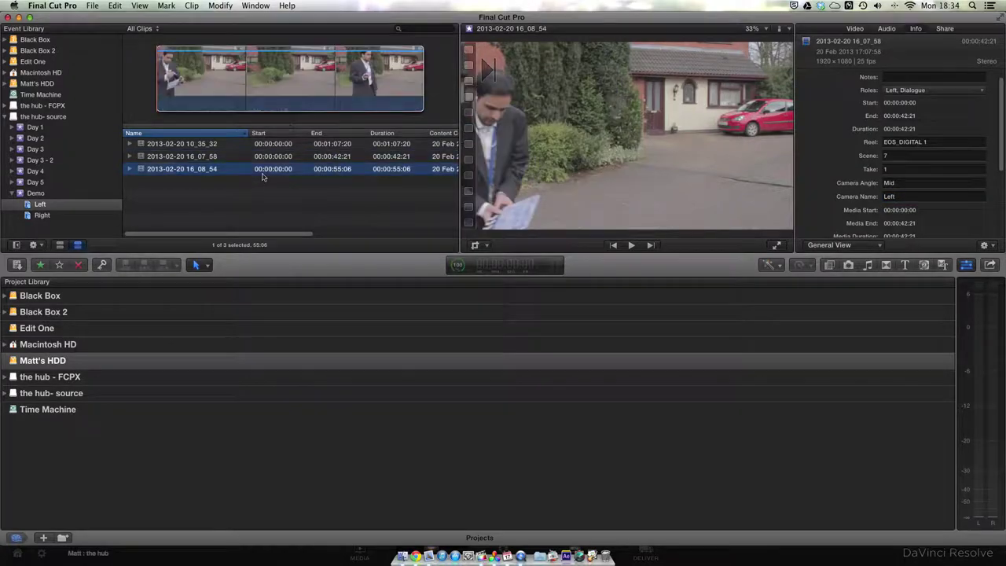
{"action": "left_click", "coordinate": [908, 155]}
{"action": "type", "text": "7"}
{"action": "key", "text": "Tab"}
{"action": "type", "text": "Take"}
{"action": "key", "text": "BackSpace"}
{"action": "key", "text": "BackSpace"}
{"action": "key", "text": "BackSpace"}
{"action": "key", "text": "BackSpace"}
{"action": "type", "text": "1"}
{"action": "key", "text": "Tab"}
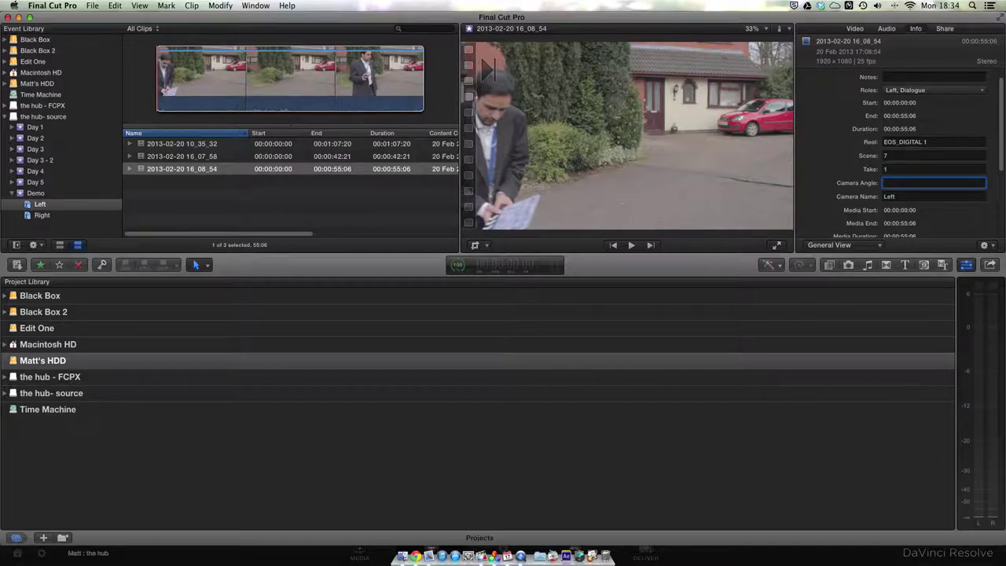
{"action": "type", "text": "Mid"}
Step: Log the first Right clip as Scene 7, Take 1, Wide, then show all Demo clips
{"action": "left_click", "coordinate": [42, 215]}
{"action": "left_click", "coordinate": [168, 148]}
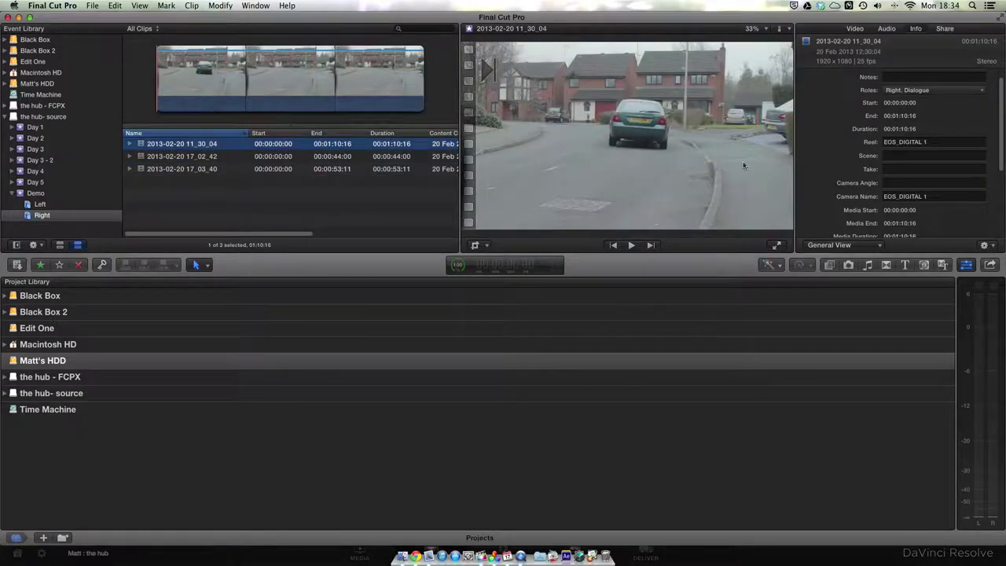
{"action": "left_click", "coordinate": [902, 156]}
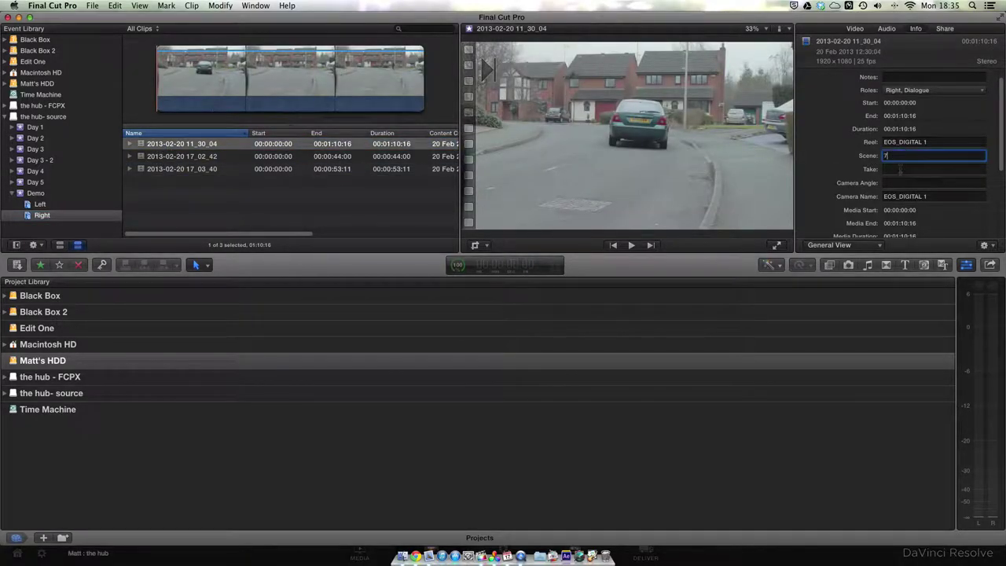
{"action": "type", "text": "7"}
{"action": "left_click", "coordinate": [900, 168]}
{"action": "type", "text": "1"}
{"action": "left_click", "coordinate": [902, 183]}
{"action": "type", "text": "Wide"}
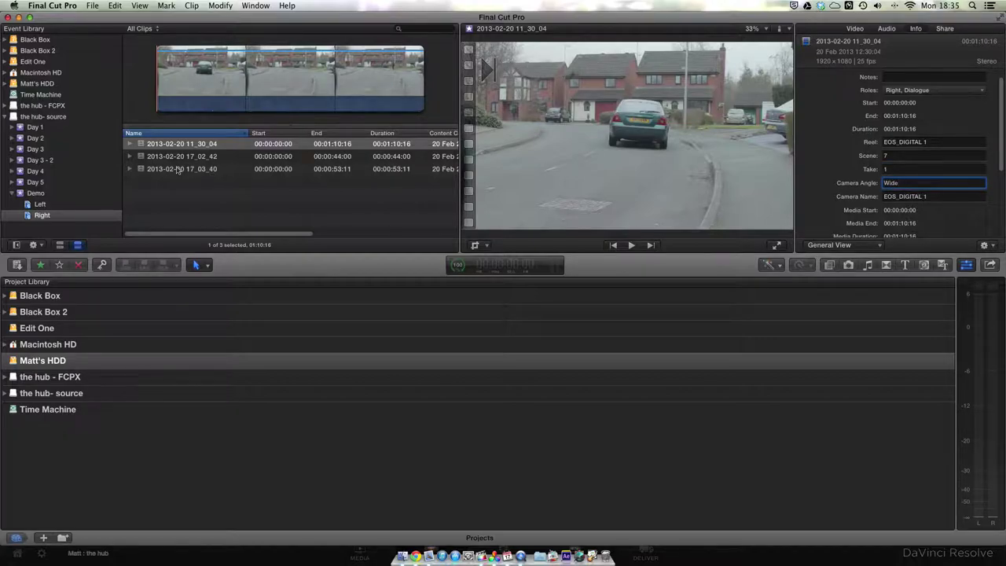
{"action": "left_click", "coordinate": [178, 170]}
{"action": "left_click", "coordinate": [37, 194]}
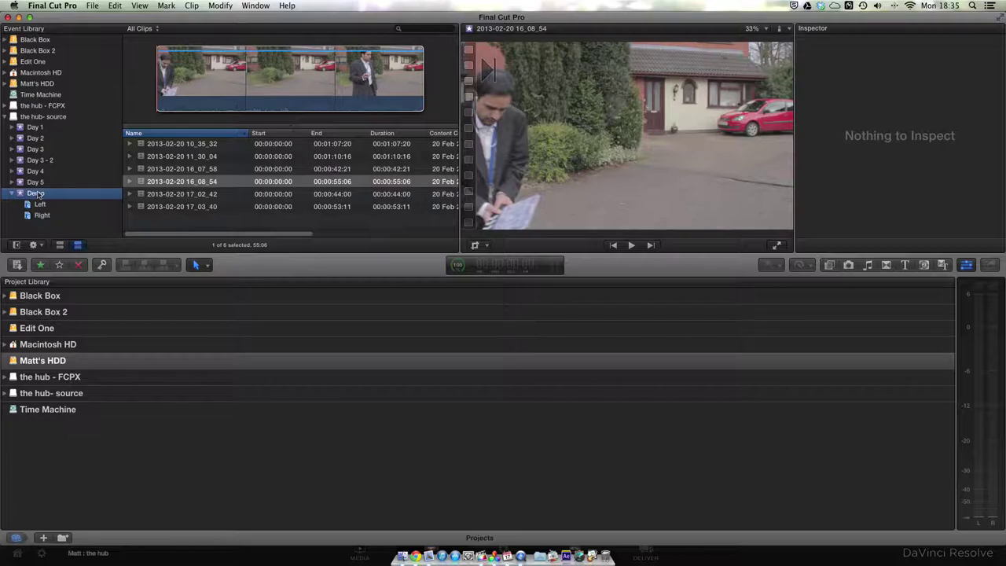
Step: Create a new smart collection named Search in the Demo event
{"action": "right_click", "coordinate": [37, 194]}
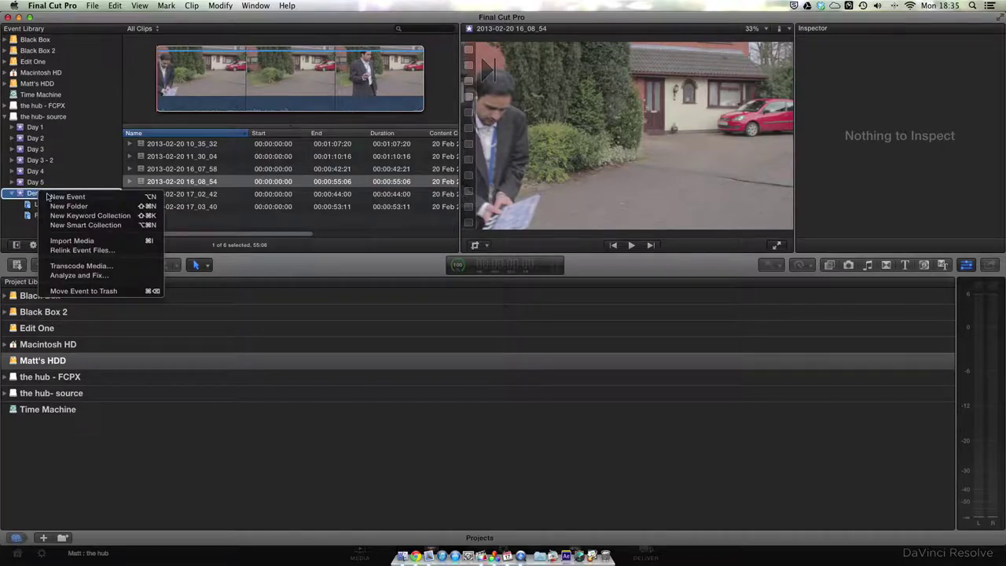
{"action": "left_click", "coordinate": [81, 225]}
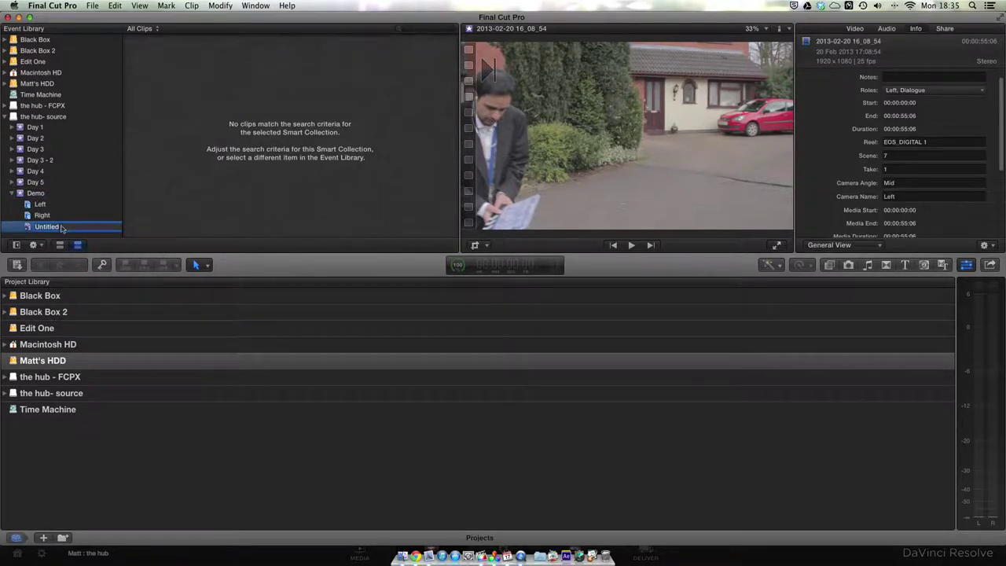
{"action": "type", "text": "Search"}
{"action": "key", "text": "Return"}
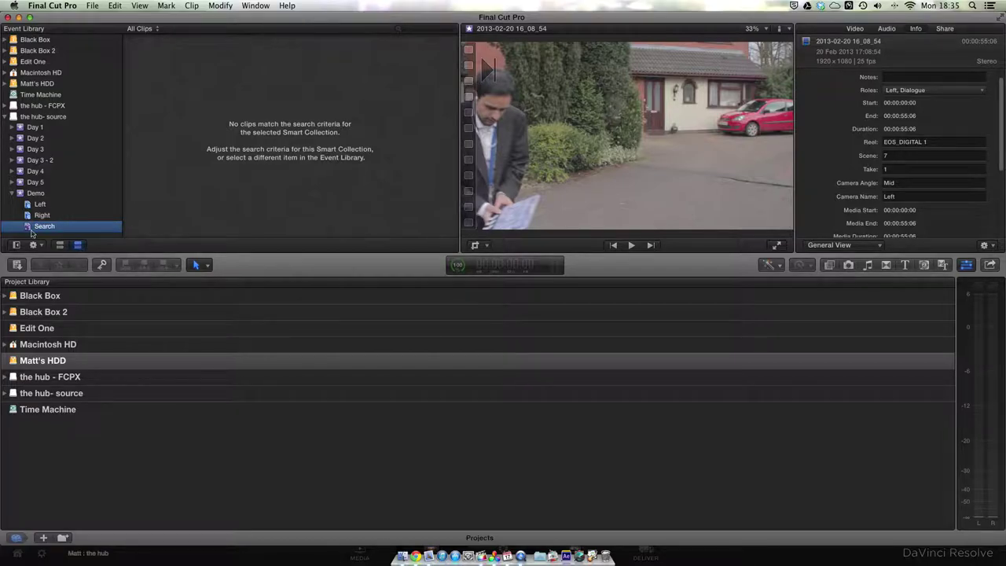
Step: Add Format Info filter rules for Scene 7 and Take 1 to the Search collection
{"action": "double_click", "coordinate": [32, 228]}
{"action": "left_click", "coordinate": [637, 128]}
{"action": "left_click", "coordinate": [652, 202]}
{"action": "left_click", "coordinate": [489, 152]}
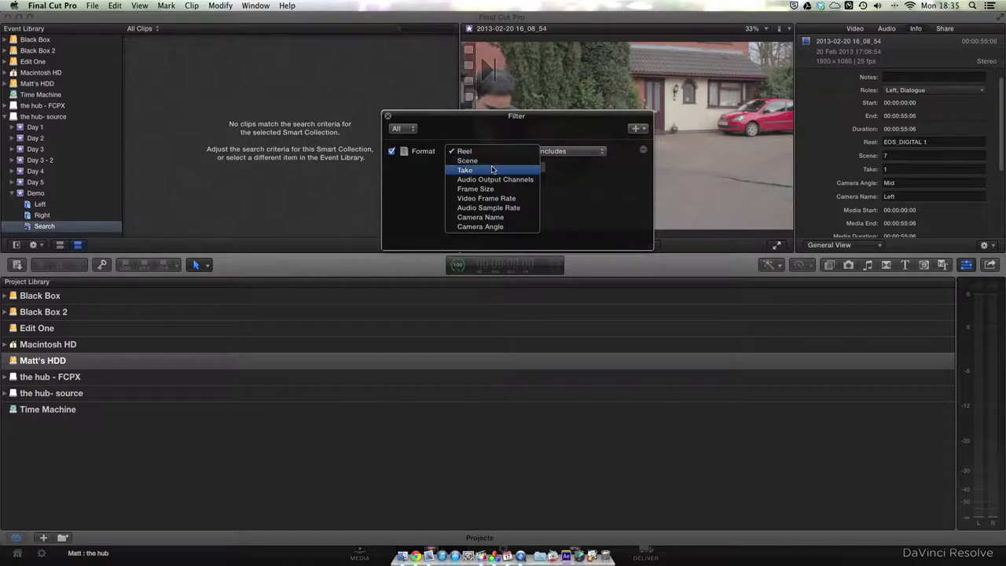
{"action": "left_click", "coordinate": [493, 160]}
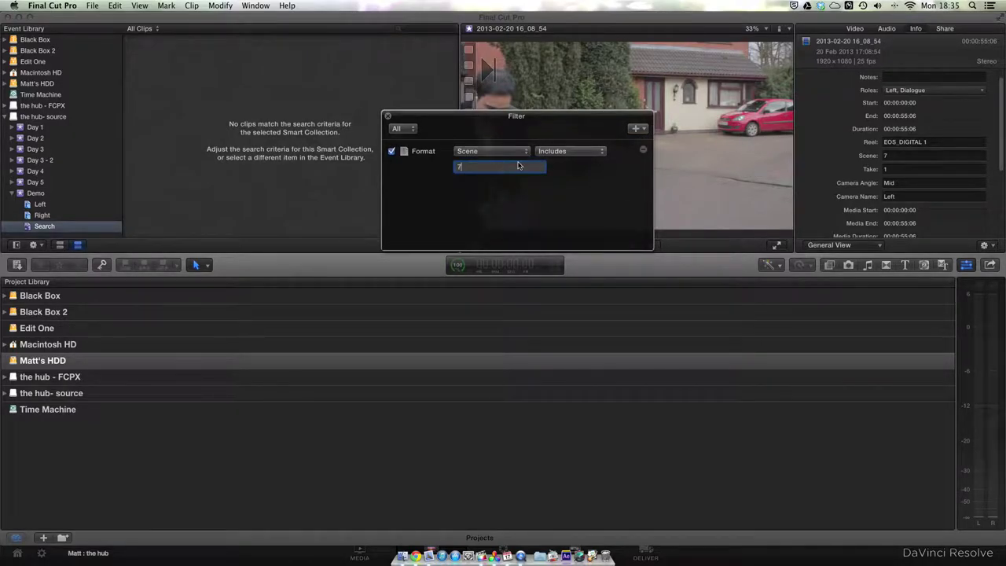
{"action": "type", "text": "7"}
{"action": "left_click", "coordinate": [637, 128]}
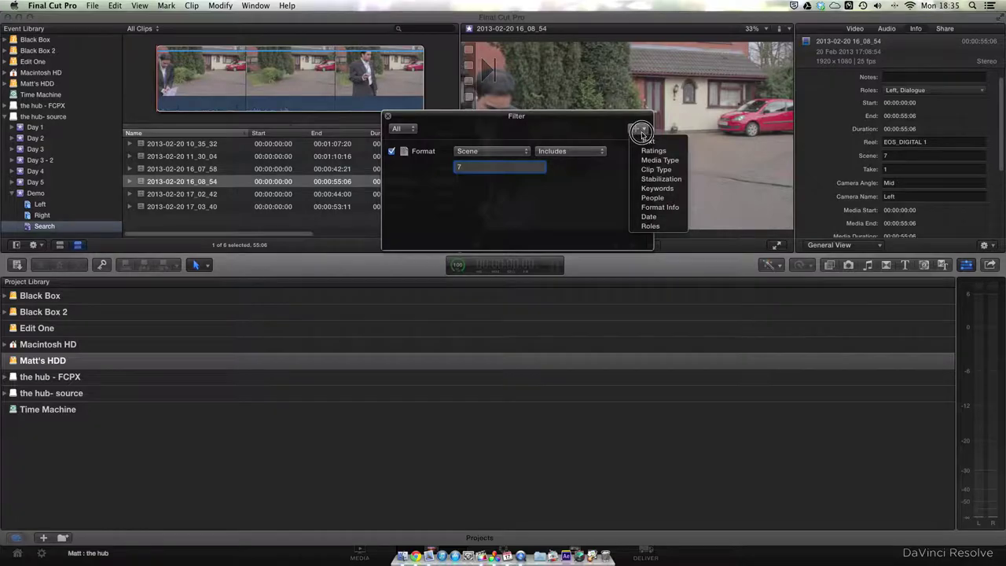
{"action": "left_click", "coordinate": [662, 207]}
{"action": "left_click", "coordinate": [491, 188]}
{"action": "left_click", "coordinate": [495, 205]}
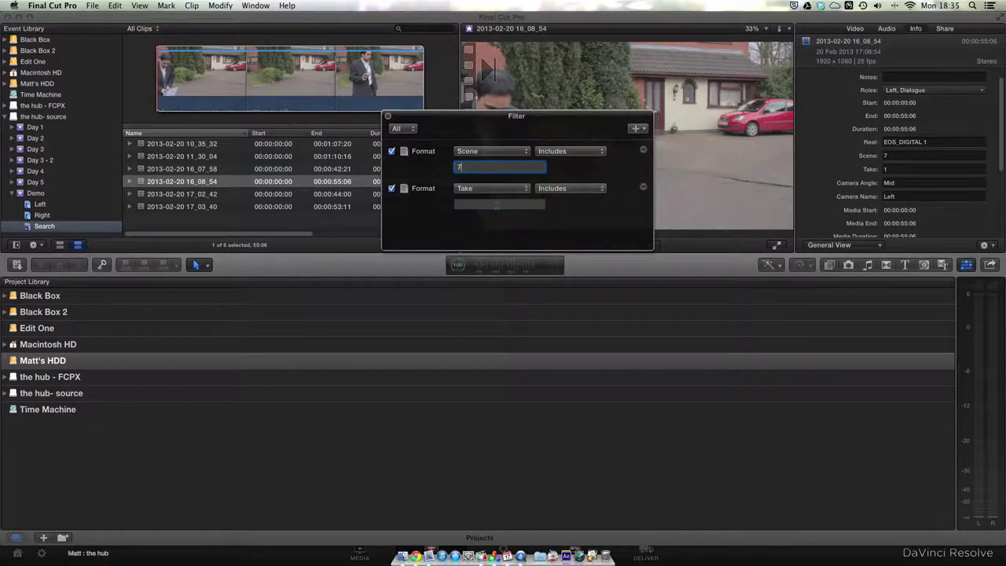
{"action": "left_click", "coordinate": [497, 205]}
Step: Add a third rule matching Camera Angle Wide and close the filter window
{"action": "left_click", "coordinate": [637, 128]}
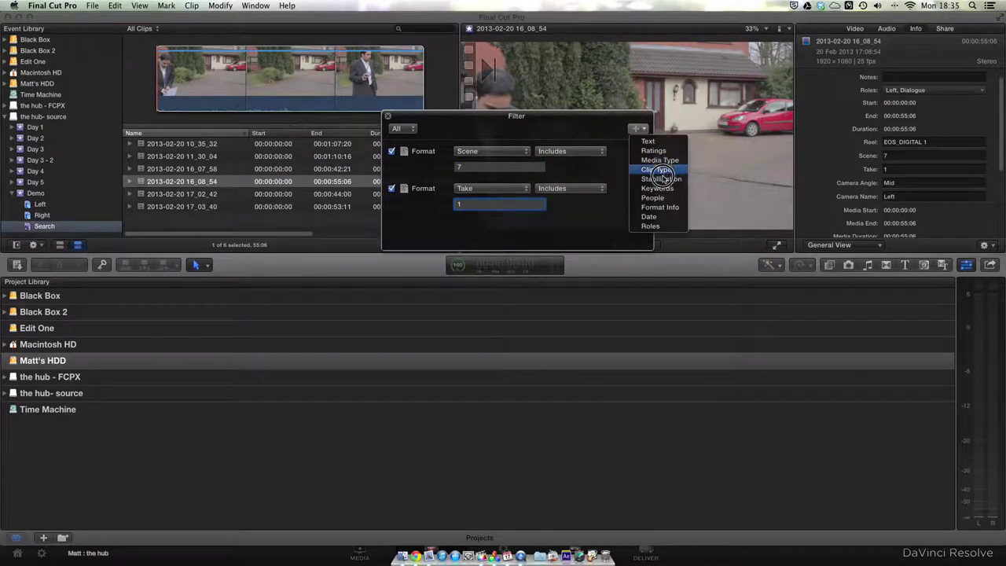
{"action": "left_click", "coordinate": [663, 208]}
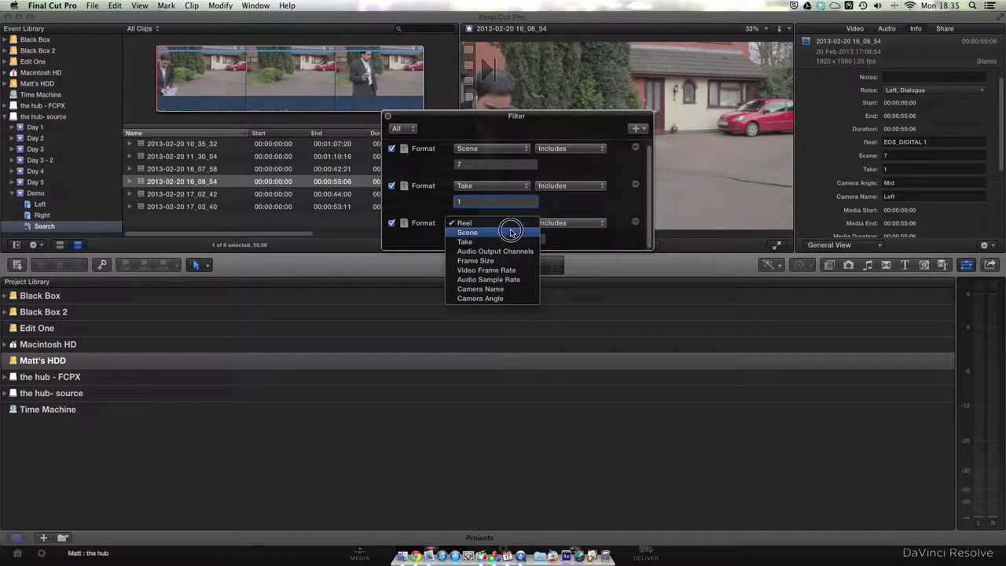
{"action": "left_click", "coordinate": [513, 224]}
{"action": "left_click", "coordinate": [499, 299]}
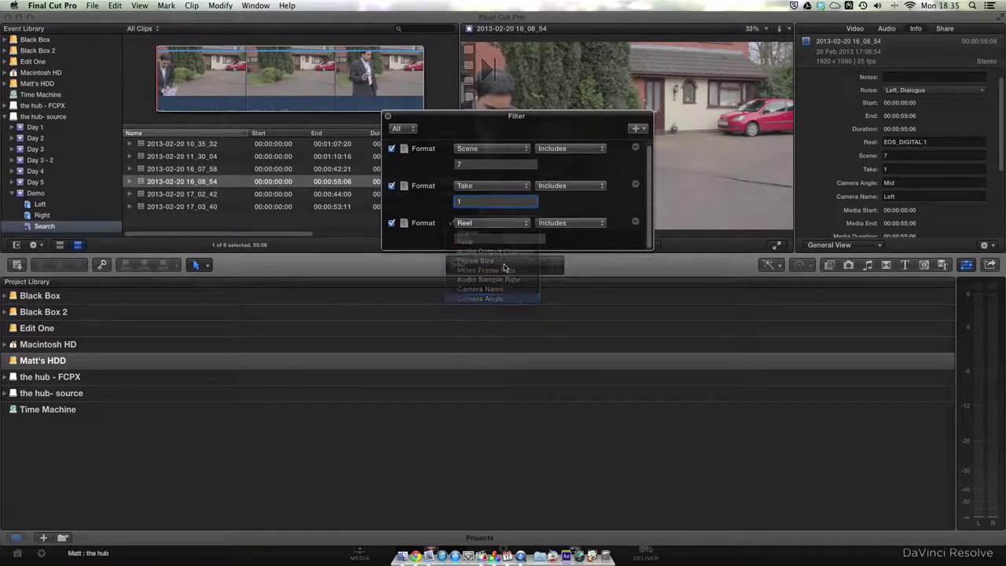
{"action": "left_click", "coordinate": [496, 239]}
{"action": "type", "text": "Wide"}
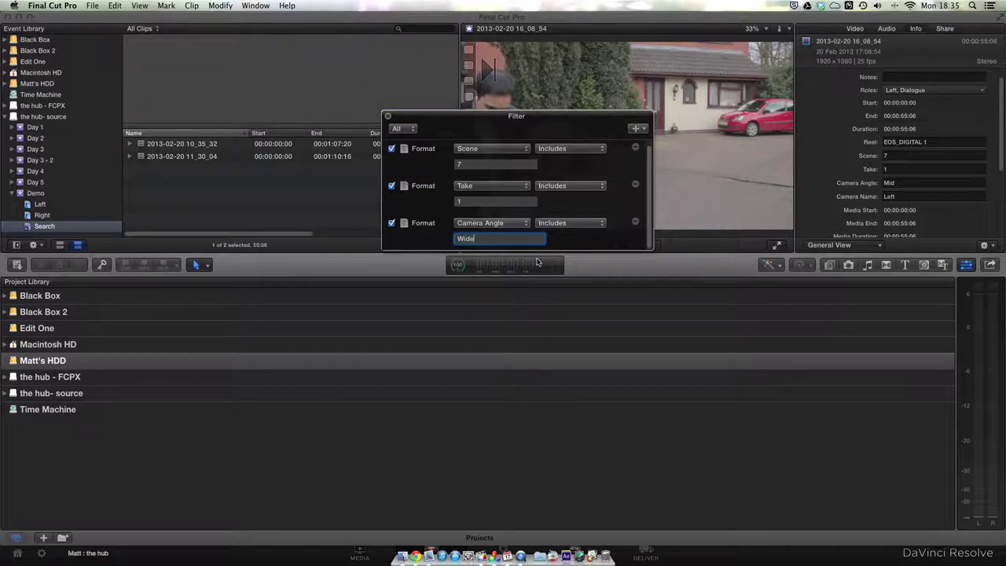
{"action": "left_click_drag", "start_coordinate": [496, 118], "coordinate": [454, 92]}
{"action": "left_click", "coordinate": [347, 96]}
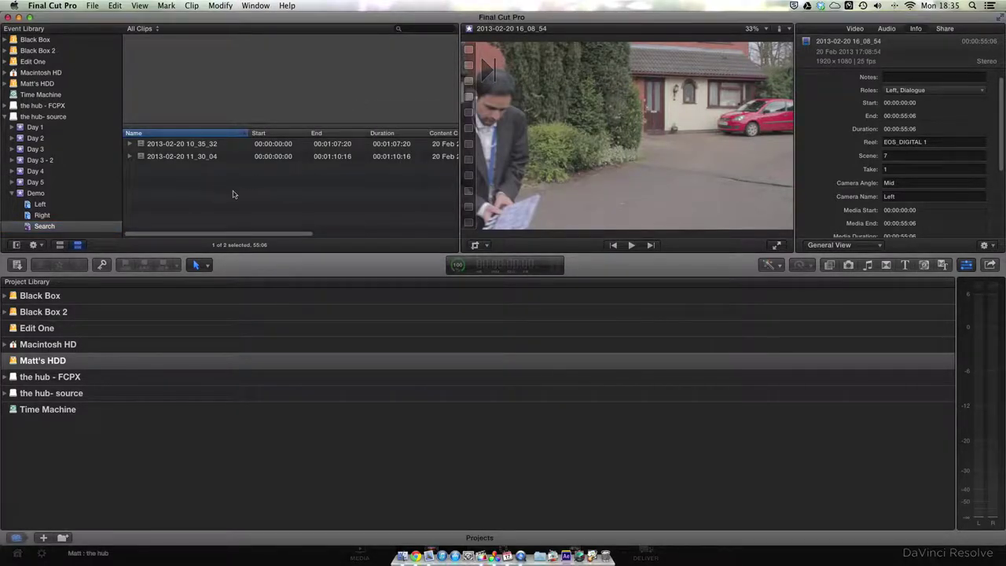
Step: Synchronize the two Wide clips, 10_35_32 and 11_30_04
{"action": "left_click_drag", "start_coordinate": [232, 185], "coordinate": [180, 145]}
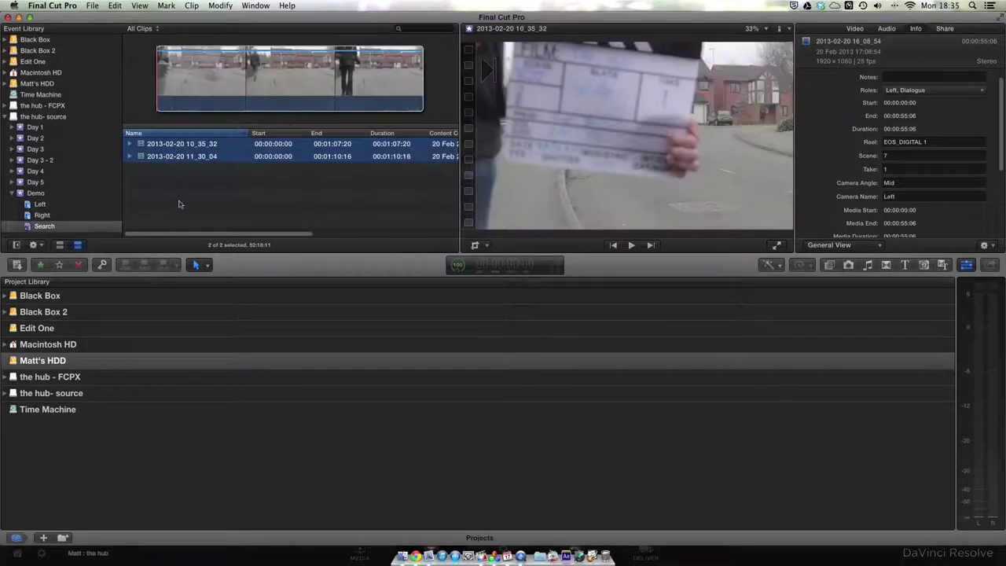
{"action": "right_click", "coordinate": [188, 148]}
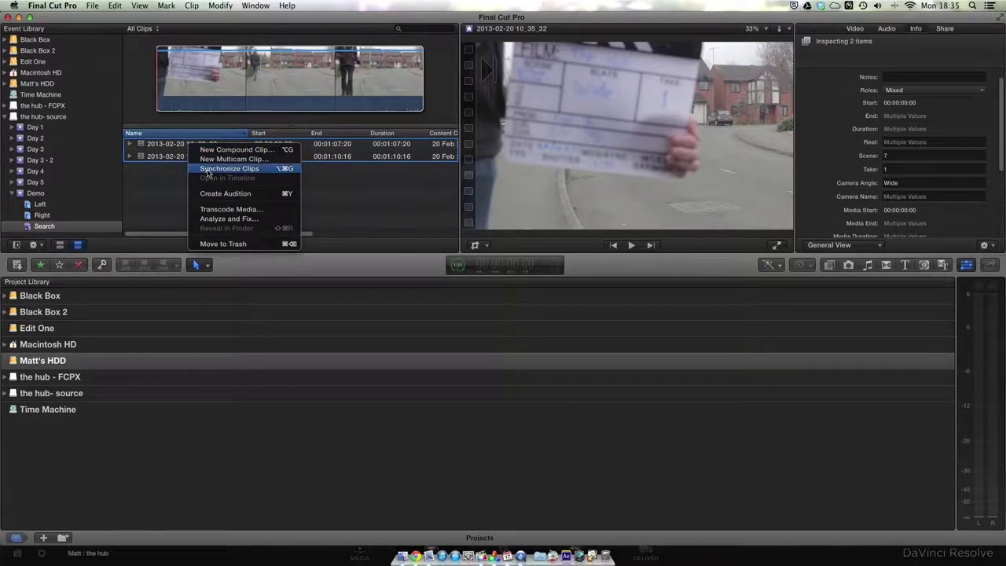
{"action": "left_click", "coordinate": [208, 169]}
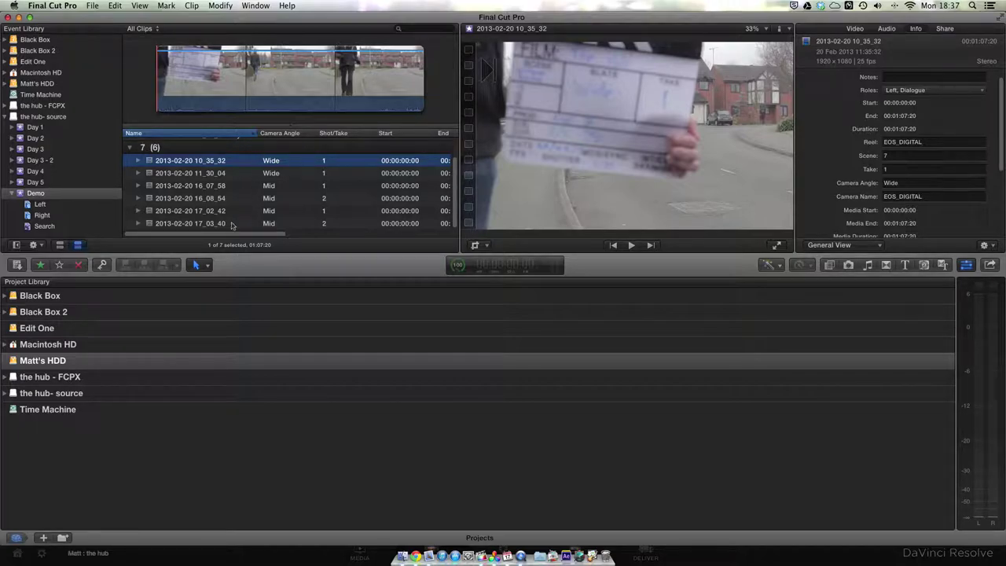
Step: Synchronize the Mid pairs 16_07_58 with 17_02_42 and 16_08_54 with 17_03_40
{"action": "left_click", "coordinate": [212, 187]}
{"action": "left_click", "coordinate": [214, 211], "text": "super"}
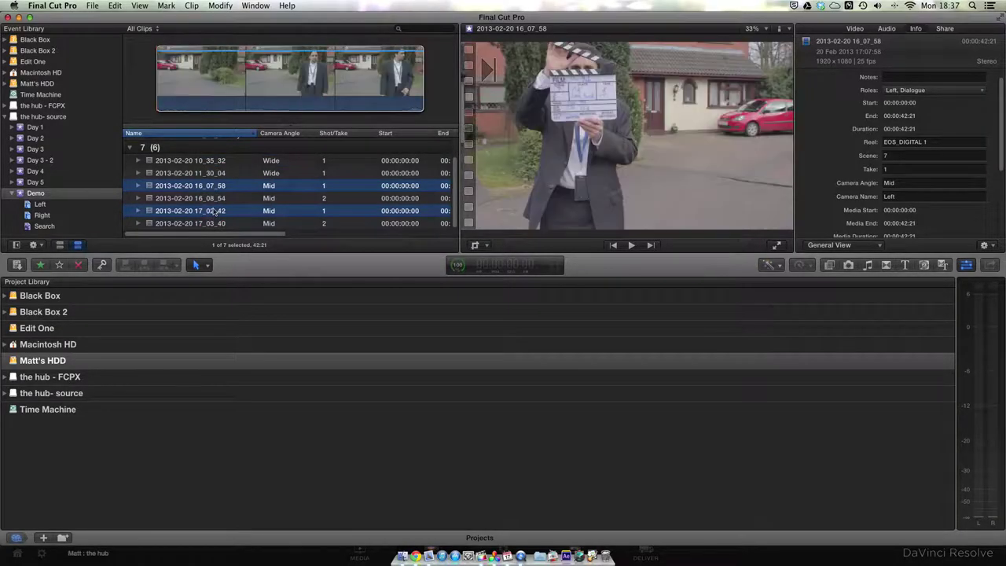
{"action": "right_click", "coordinate": [214, 211]}
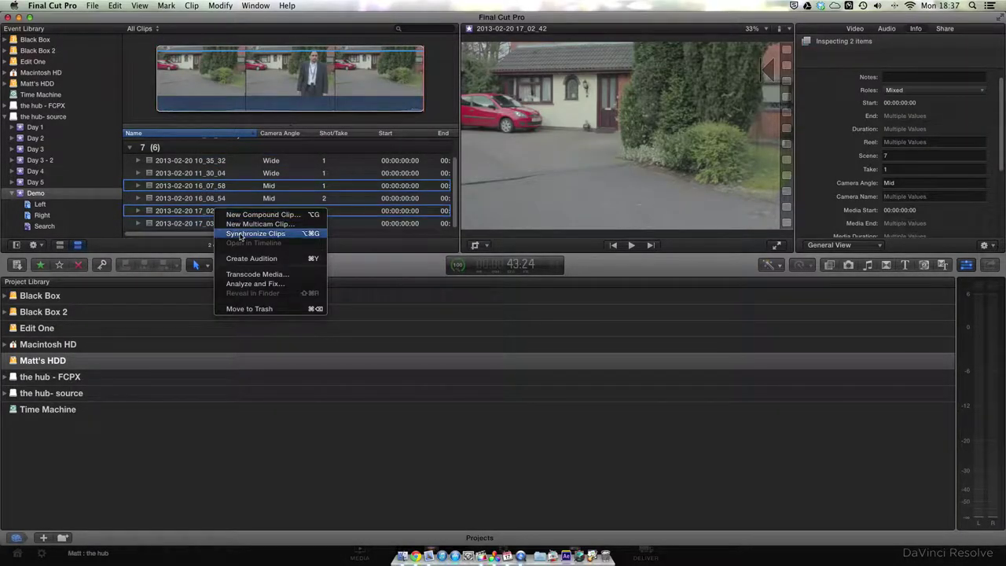
{"action": "left_click", "coordinate": [240, 234]}
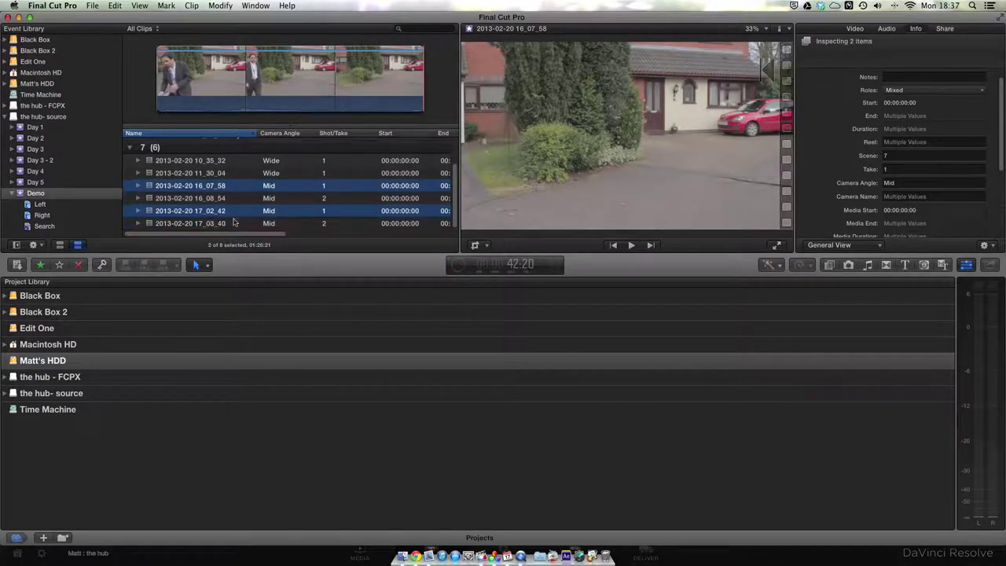
{"action": "left_click", "coordinate": [216, 199]}
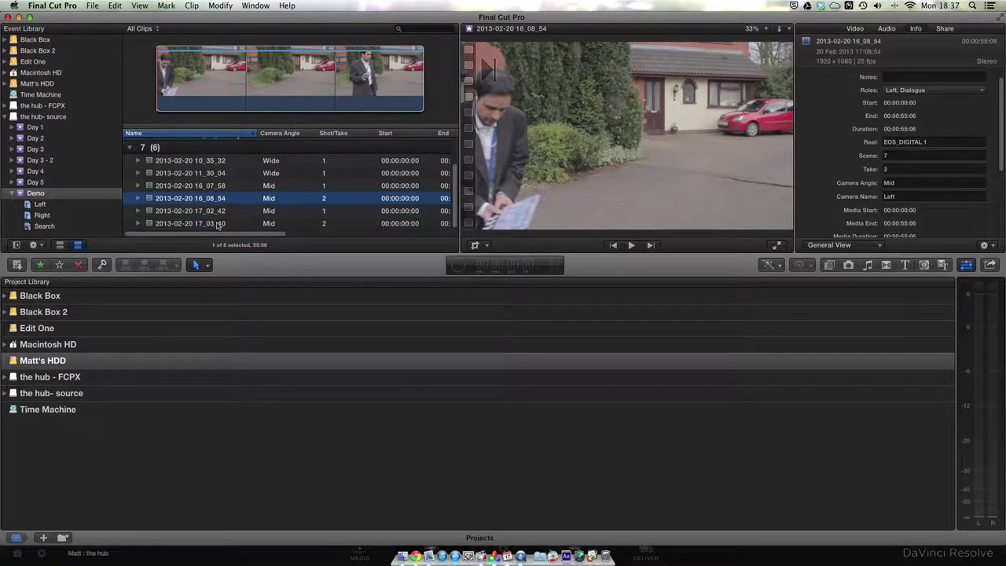
{"action": "left_click", "coordinate": [216, 224], "text": "super"}
{"action": "right_click", "coordinate": [217, 225]}
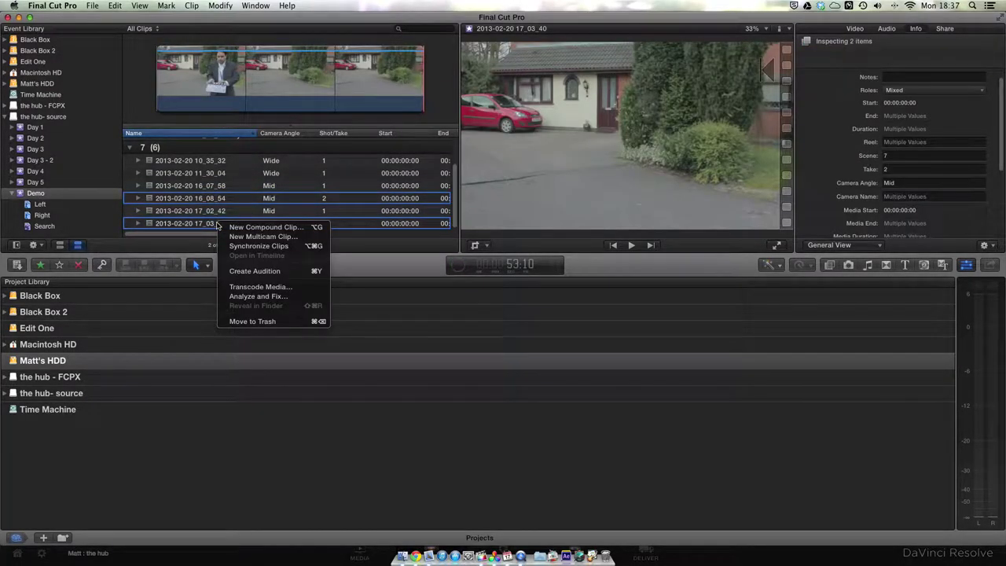
{"action": "left_click", "coordinate": [252, 246]}
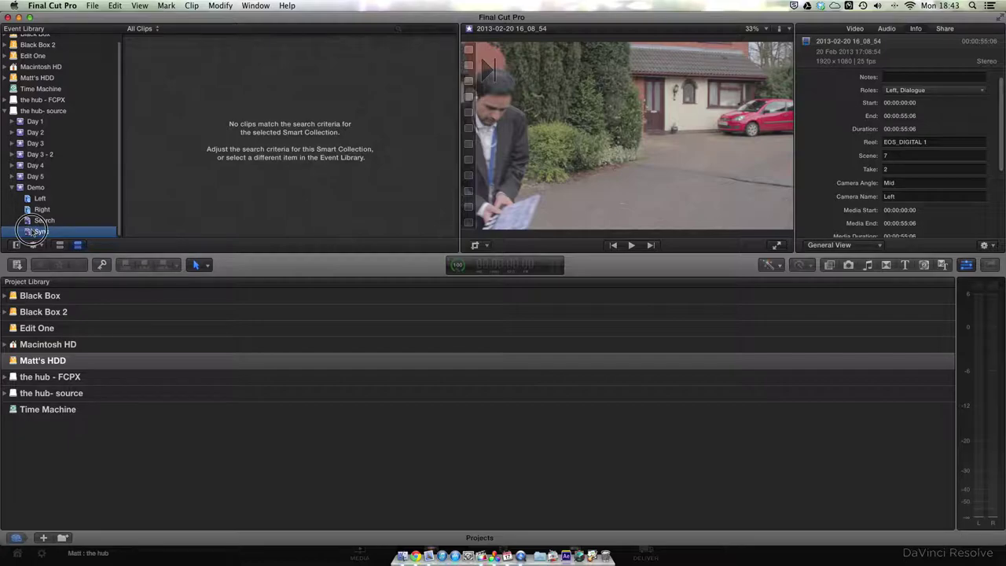
Step: Filter the Sync collection by text containing 'sync', then expand No Data and widen the Name column
{"action": "double_click", "coordinate": [35, 231]}
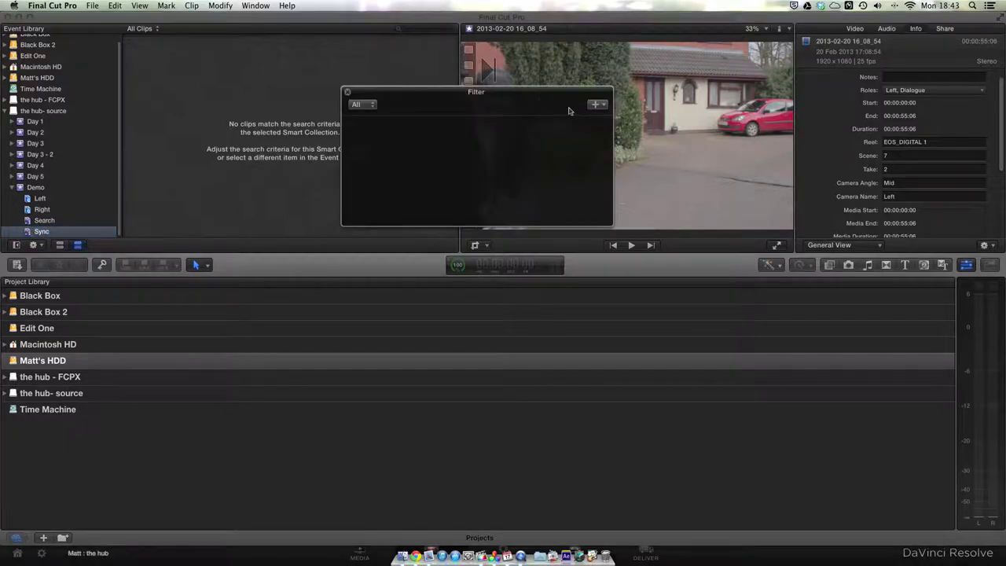
{"action": "left_click", "coordinate": [595, 105]}
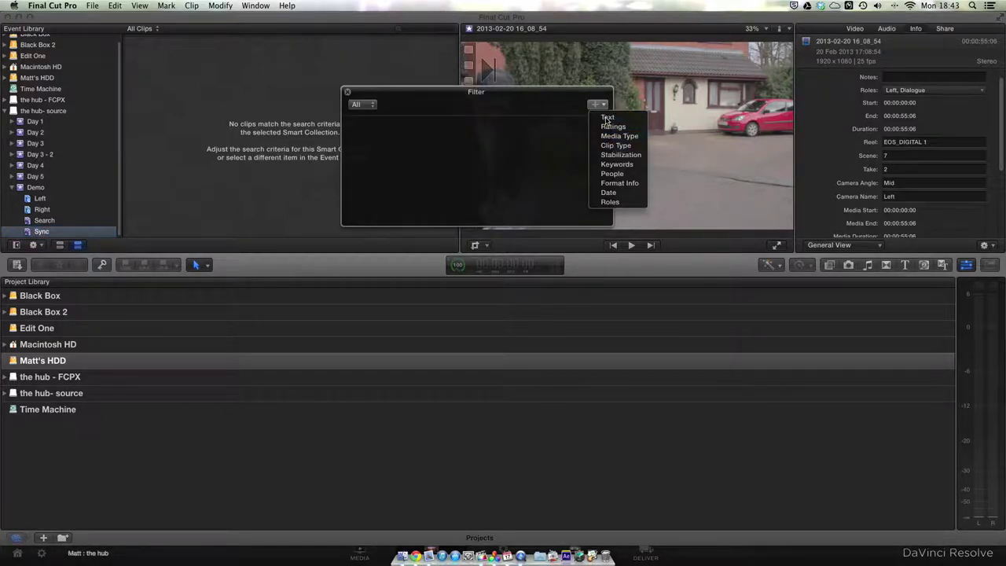
{"action": "left_click", "coordinate": [607, 119]}
{"action": "left_click", "coordinate": [517, 125]}
{"action": "type", "text": "sync"}
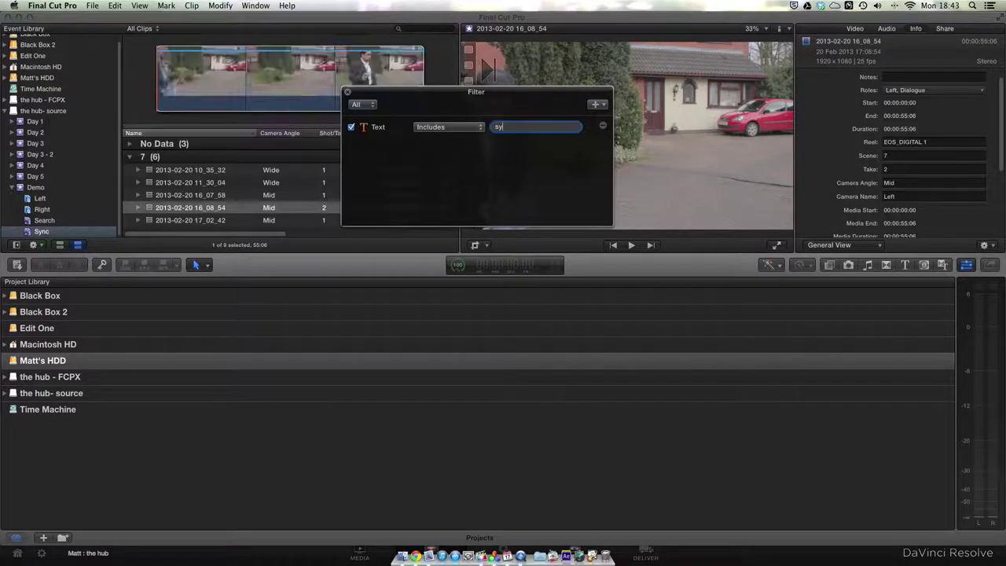
{"action": "left_click", "coordinate": [347, 92]}
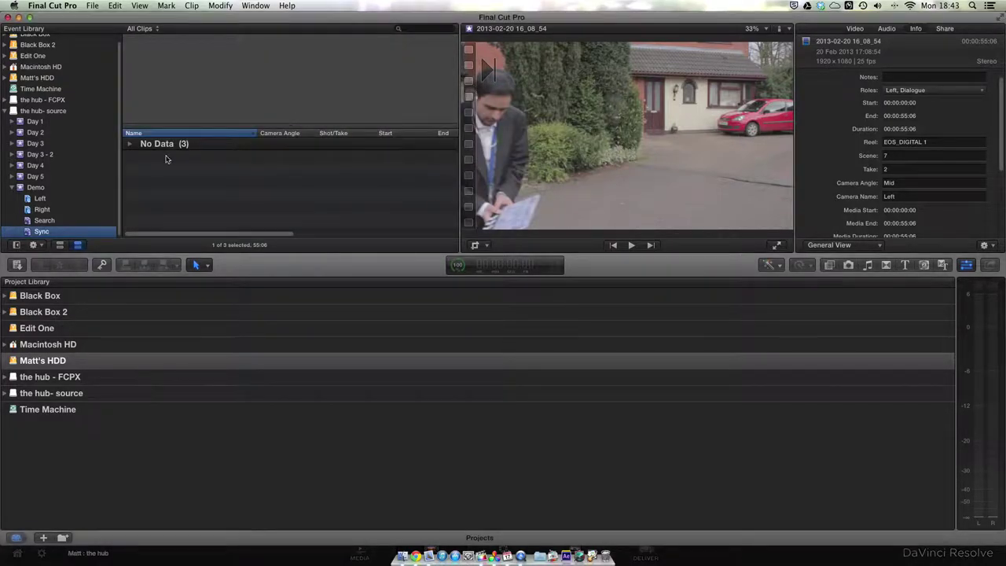
{"action": "left_click", "coordinate": [132, 145]}
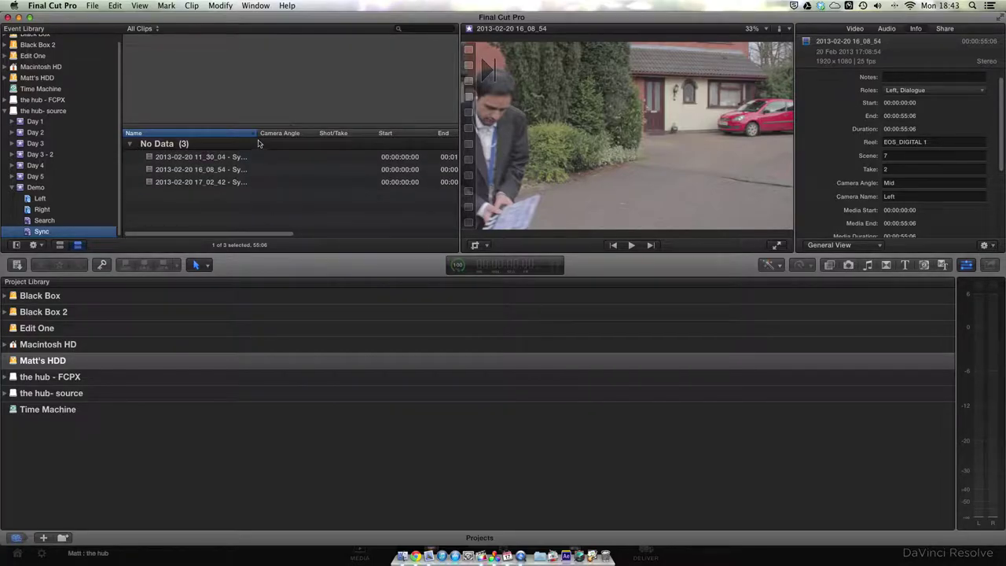
{"action": "left_click_drag", "start_coordinate": [256, 133], "coordinate": [311, 133]}
Step: Open the first synchronized clip and slide the upper angle to line up the clap
{"action": "left_click", "coordinate": [222, 158]}
{"action": "right_click", "coordinate": [222, 158]}
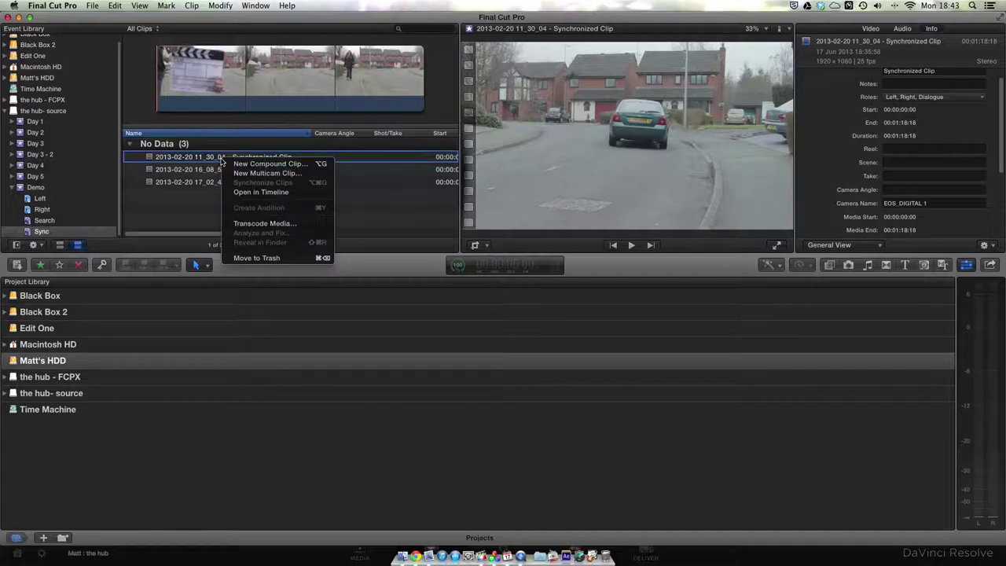
{"action": "left_click", "coordinate": [237, 194]}
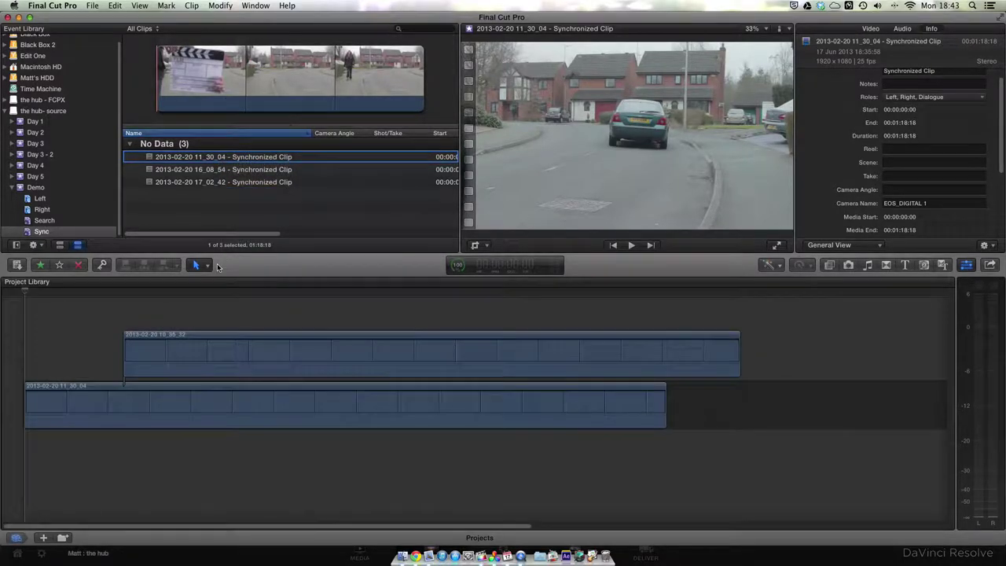
{"action": "mouse_move", "coordinate": [168, 293]}
{"action": "left_mouse_down"}
{"action": "mouse_move", "coordinate": [133, 294]}
{"action": "mouse_move", "coordinate": [160, 300]}
{"action": "left_mouse_up"}
{"action": "key", "text": "super+4"}
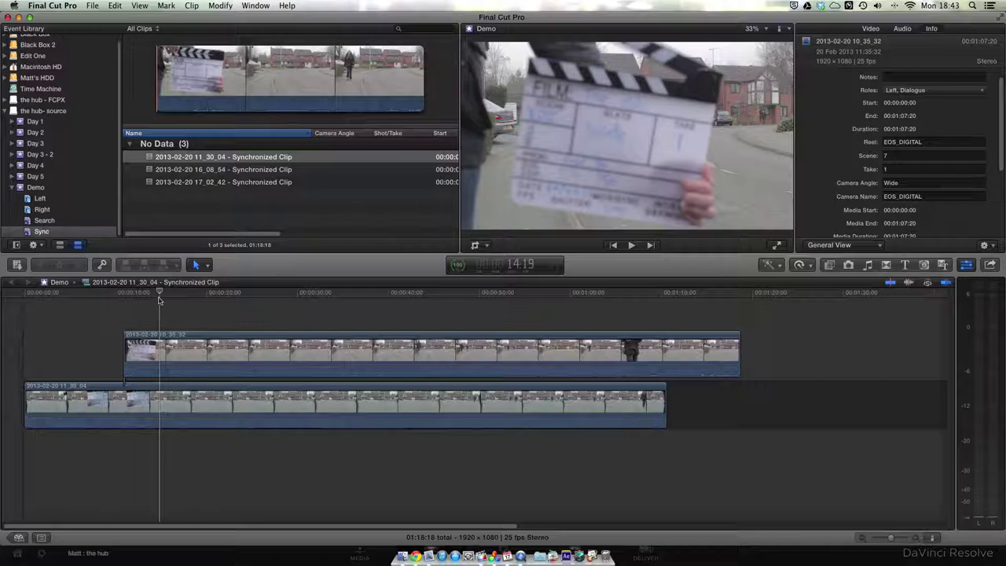
{"action": "key", "text": "super+equal"}
{"action": "key", "text": "super+equal"}
{"action": "key", "text": "super+equal"}
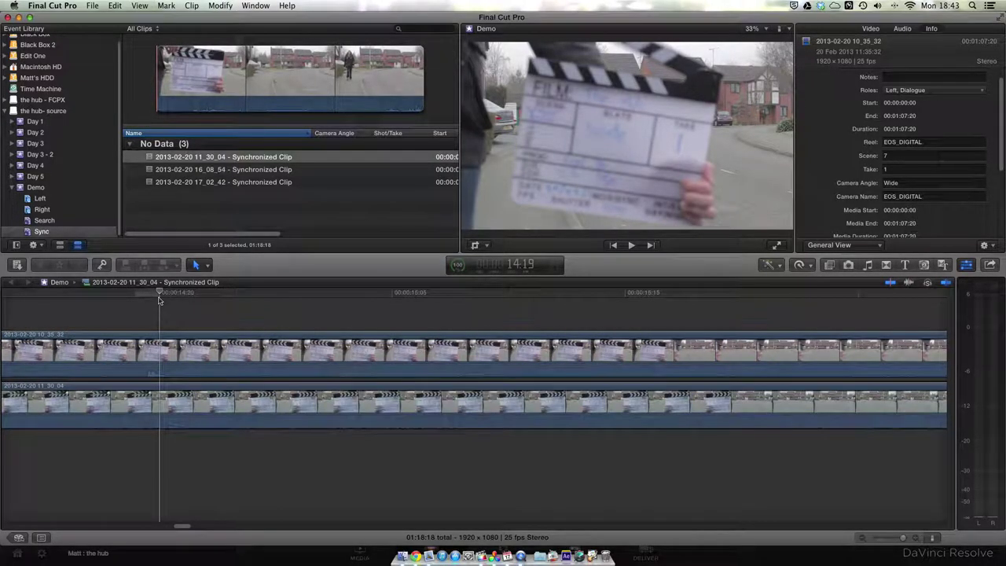
{"action": "key", "text": "super+equal"}
{"action": "key", "text": "super+equal"}
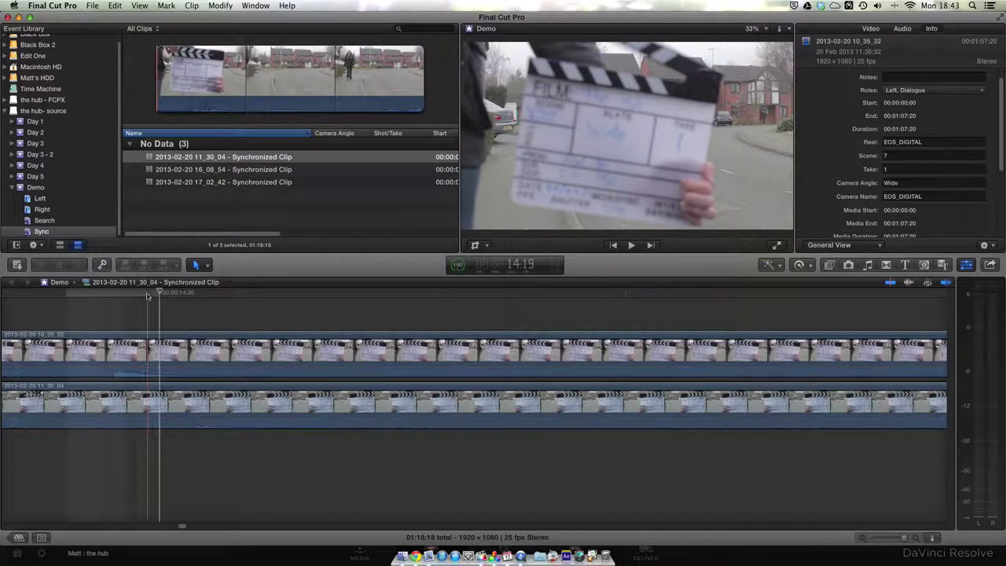
{"action": "left_click_drag", "start_coordinate": [206, 344], "coordinate": [304, 338]}
Step: Trim both angles' starts and the upper clip's end to a shared 55:22 length
{"action": "key", "text": "super+minus"}
{"action": "key", "text": "super+minus"}
{"action": "key", "text": "super+minus"}
{"action": "key", "text": "super+minus"}
{"action": "key", "text": "super+minus"}
{"action": "key", "text": "super+minus"}
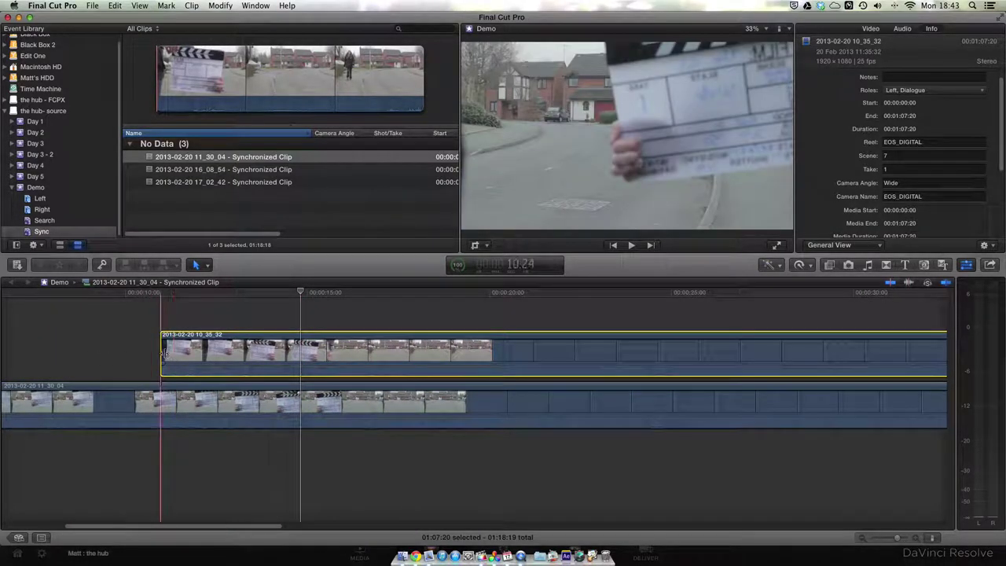
{"action": "left_click_drag", "start_coordinate": [162, 354], "coordinate": [301, 354]}
{"action": "key", "text": "super+minus"}
{"action": "key", "text": "super+minus"}
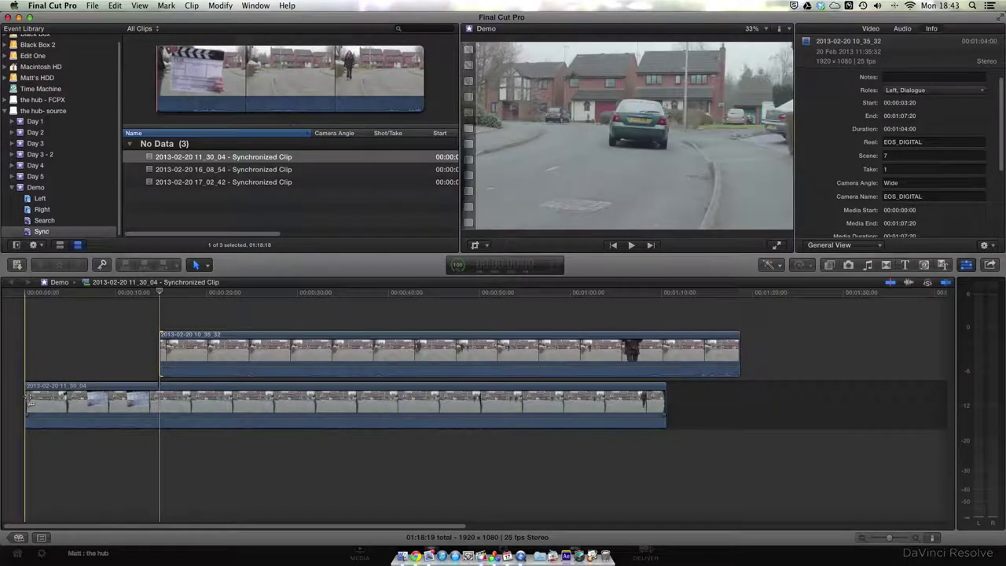
{"action": "left_click_drag", "start_coordinate": [30, 401], "coordinate": [160, 395]}
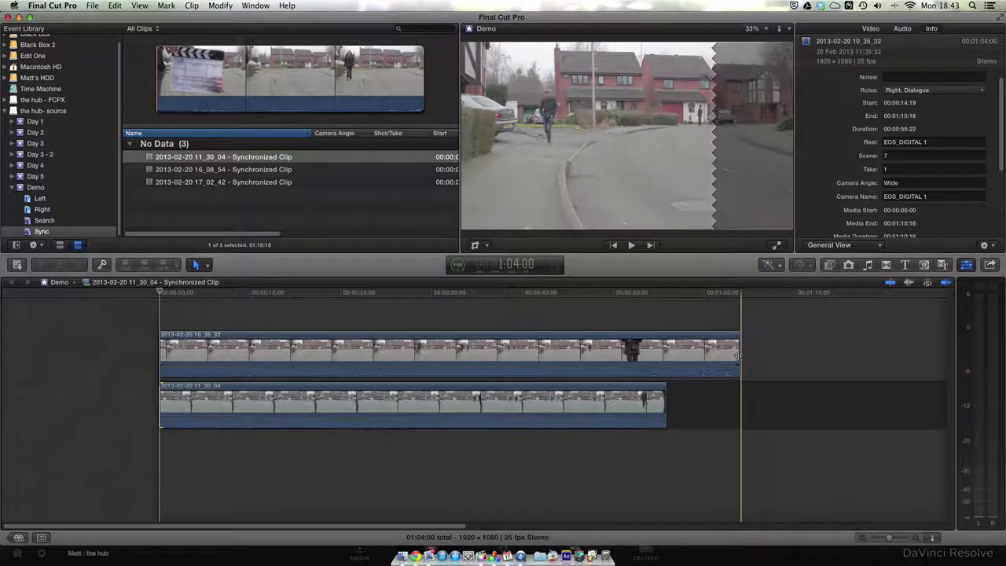
{"action": "left_click_drag", "start_coordinate": [739, 356], "coordinate": [662, 355]}
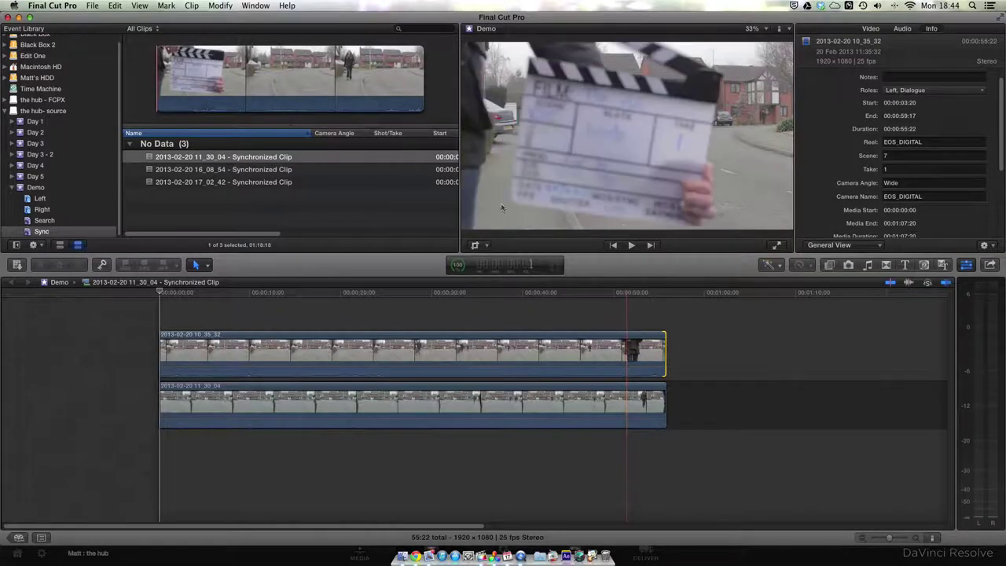
Step: Tag synchronized clip 11_30_04 with Scene 7, Take 1 and angle Wide
{"action": "left_click", "coordinate": [239, 156]}
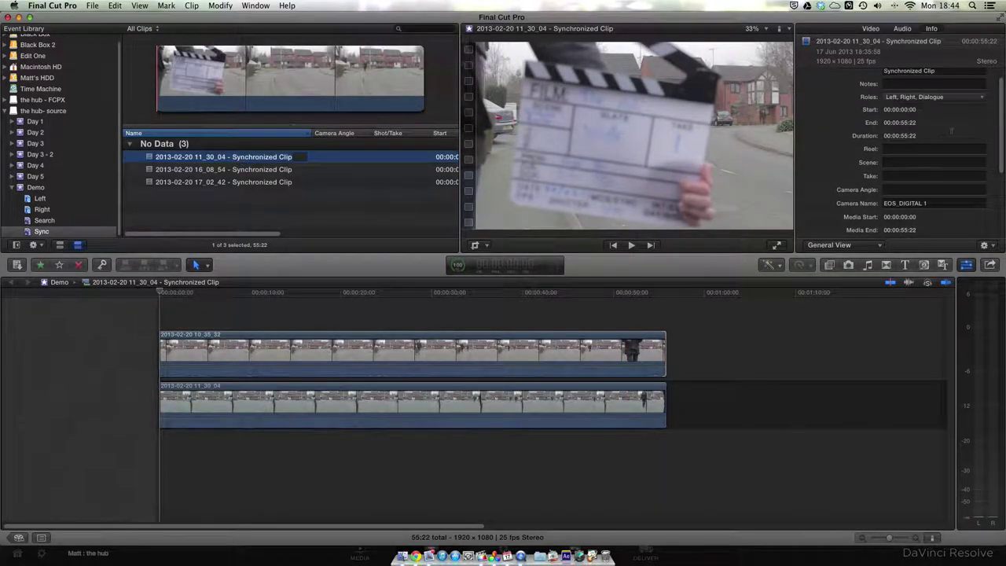
{"action": "scroll", "coordinate": [921, 153], "scroll_direction": "down", "scroll_amount": 1}
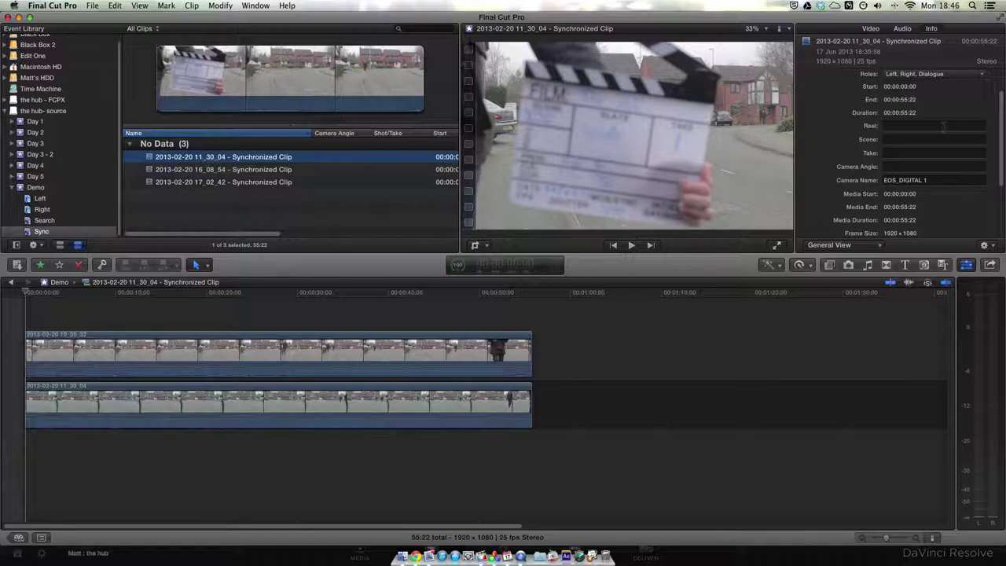
{"action": "left_click", "coordinate": [942, 126]}
{"action": "left_click", "coordinate": [929, 139]}
{"action": "type", "text": "7"}
{"action": "left_click", "coordinate": [930, 152]}
{"action": "left_click", "coordinate": [921, 166]}
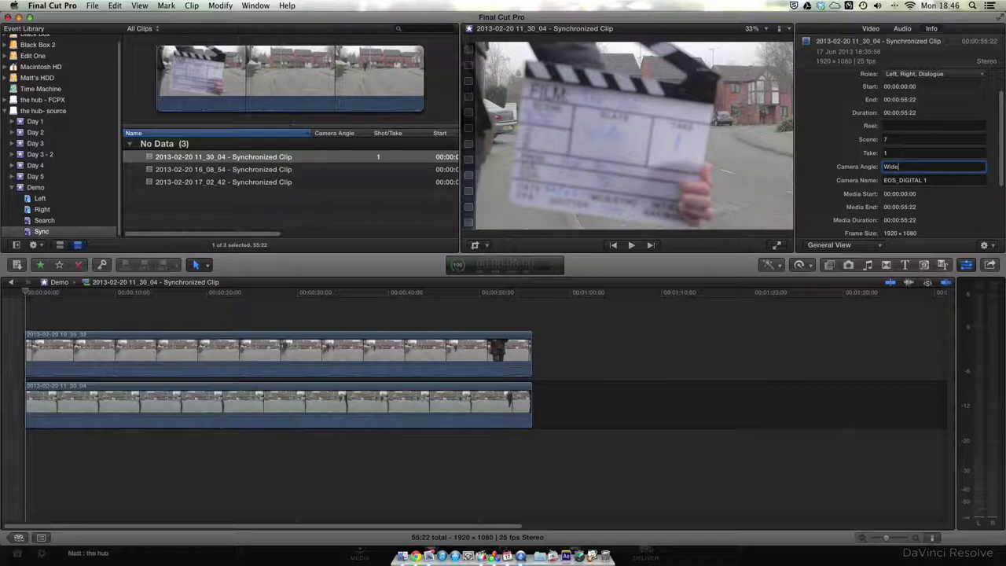
Step: Set its starting timecode to 18:35:54:00, then expand the scene 7 group
{"action": "left_click", "coordinate": [983, 246]}
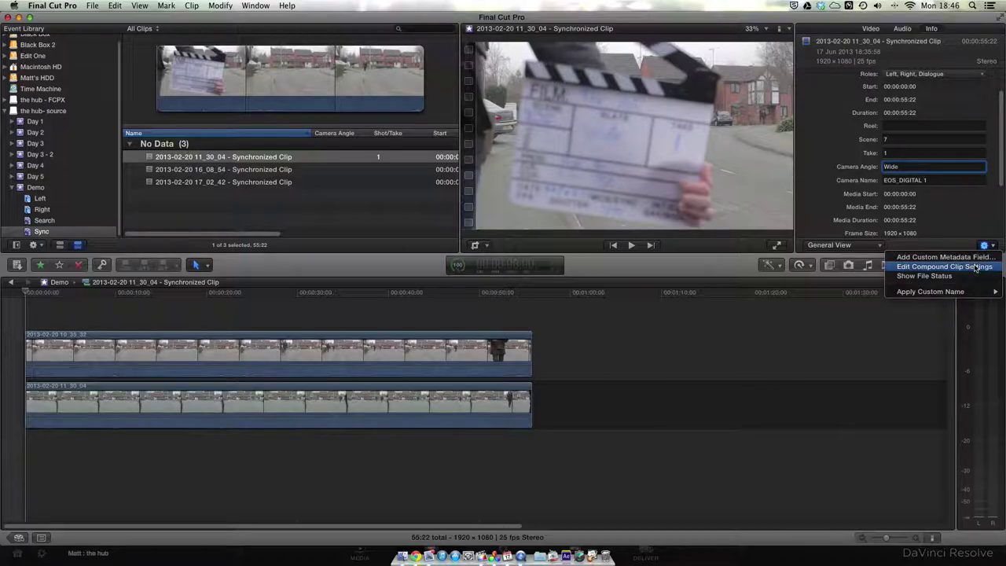
{"action": "left_click", "coordinate": [973, 264]}
{"action": "left_click", "coordinate": [481, 67]}
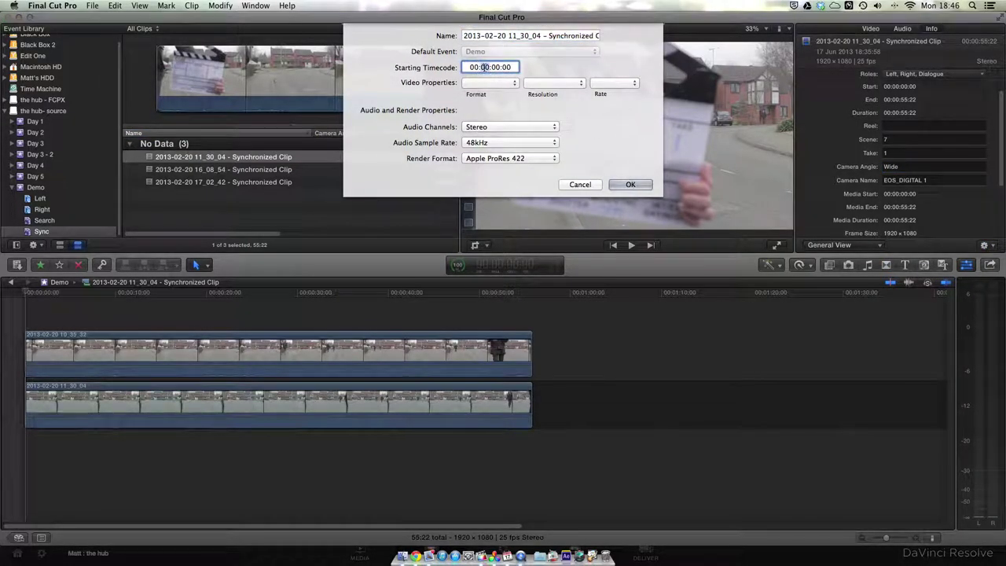
{"action": "key", "text": "super+a"}
{"action": "key", "text": "BackSpace"}
{"action": "type", "text": "18355400"}
{"action": "key", "text": "Return"}
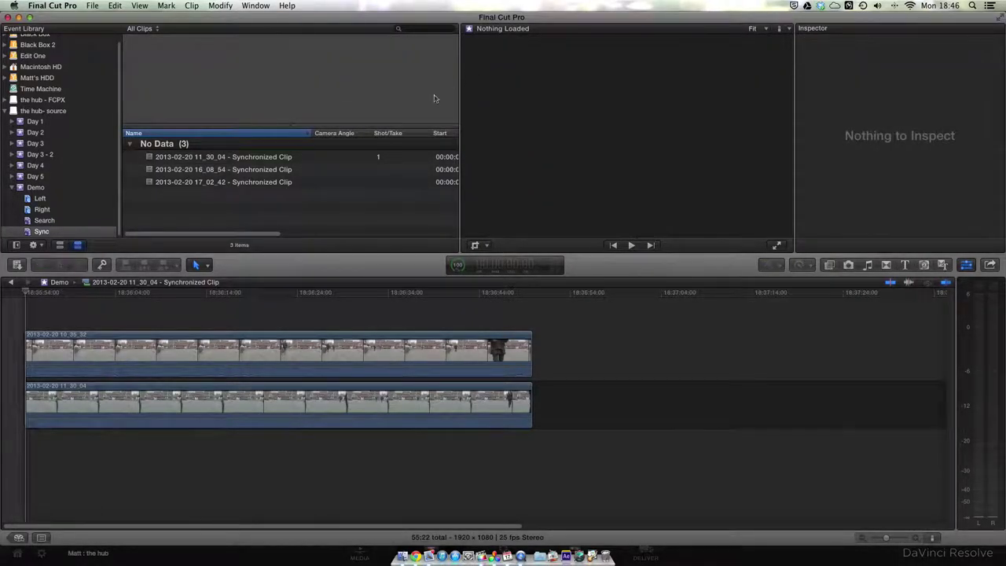
{"action": "left_click", "coordinate": [242, 171]}
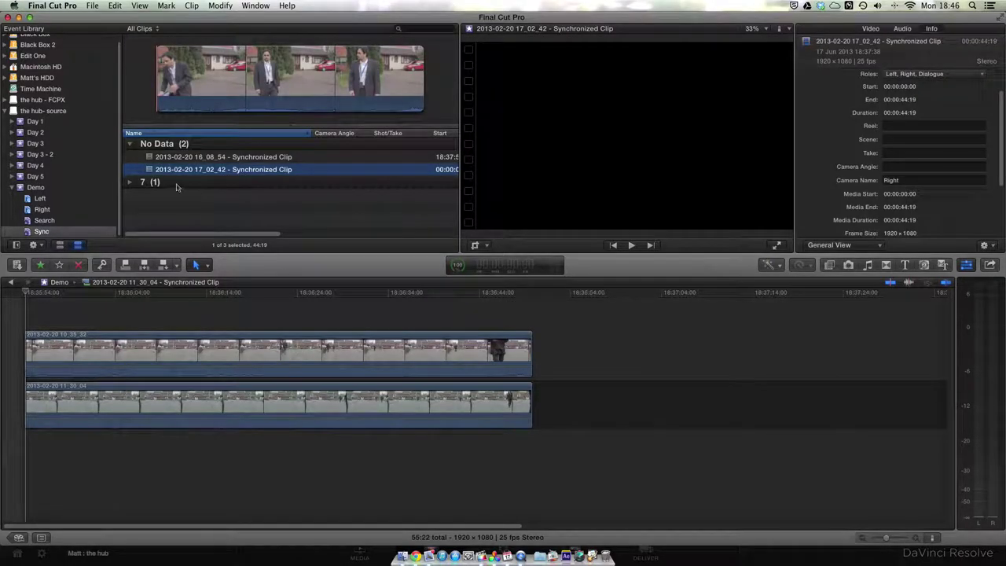
{"action": "left_click", "coordinate": [131, 182]}
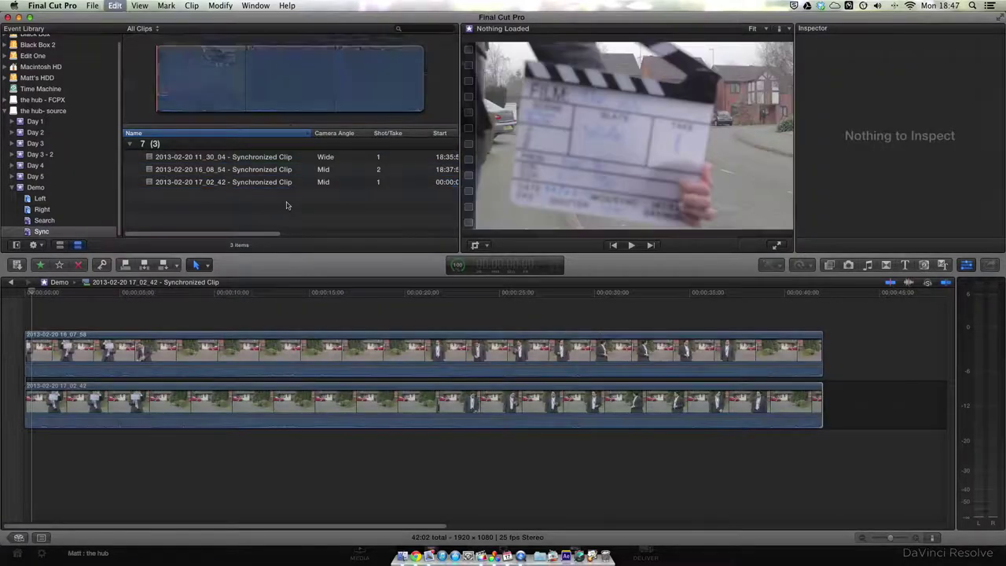
Step: Create a new Scene--Angle--Shot/Take custom naming preset
{"action": "key", "text": "super+a"}
{"action": "left_click", "coordinate": [986, 246]}
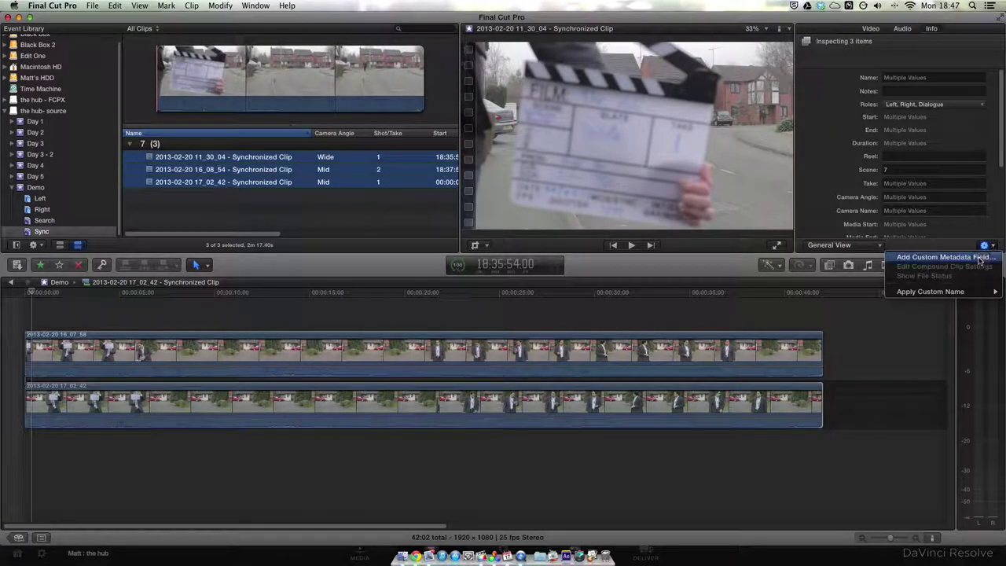
{"action": "mouse_move", "coordinate": [964, 293]}
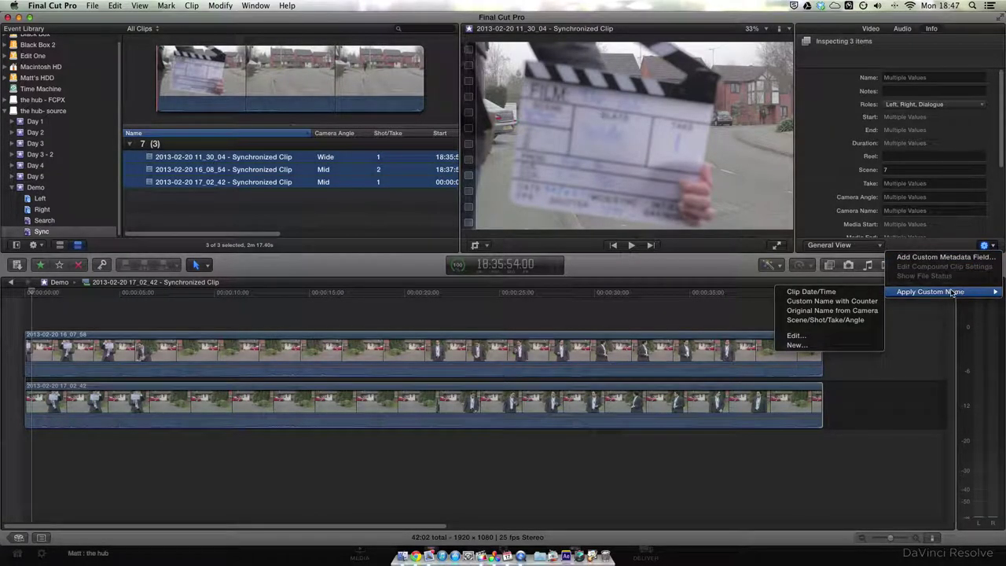
{"action": "key", "text": "ctrl+super+Escape"}
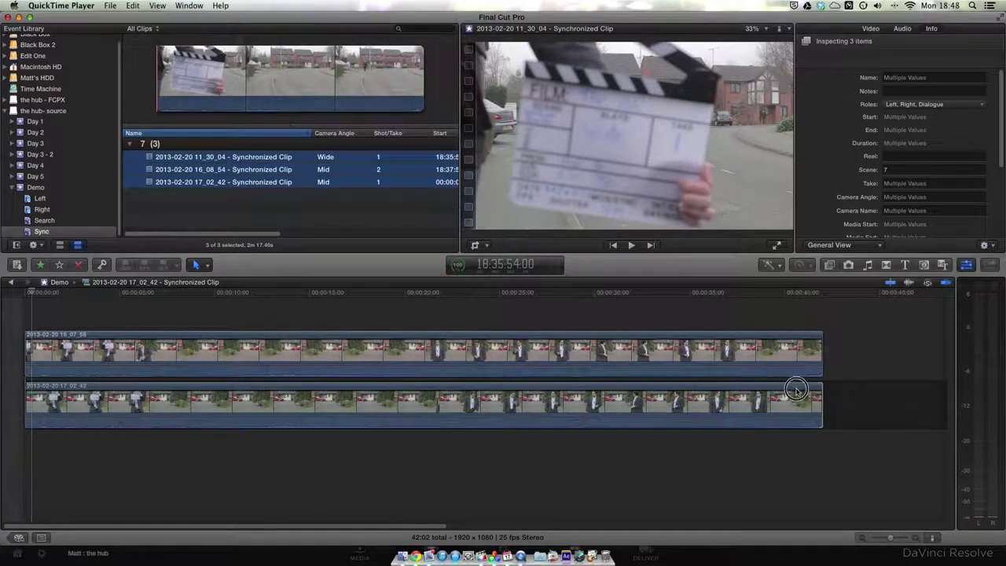
{"action": "left_click", "coordinate": [982, 246]}
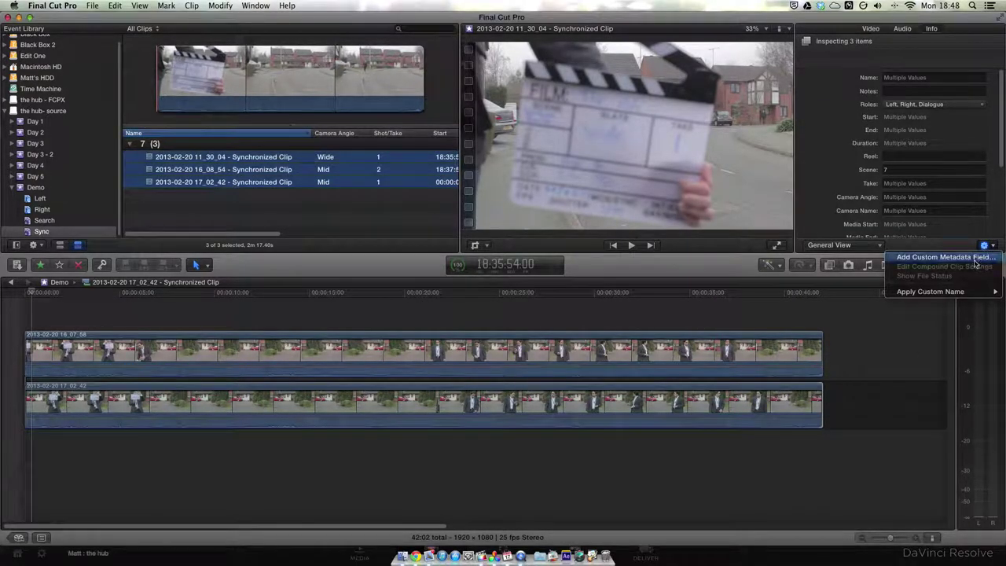
{"action": "mouse_move", "coordinate": [958, 297]}
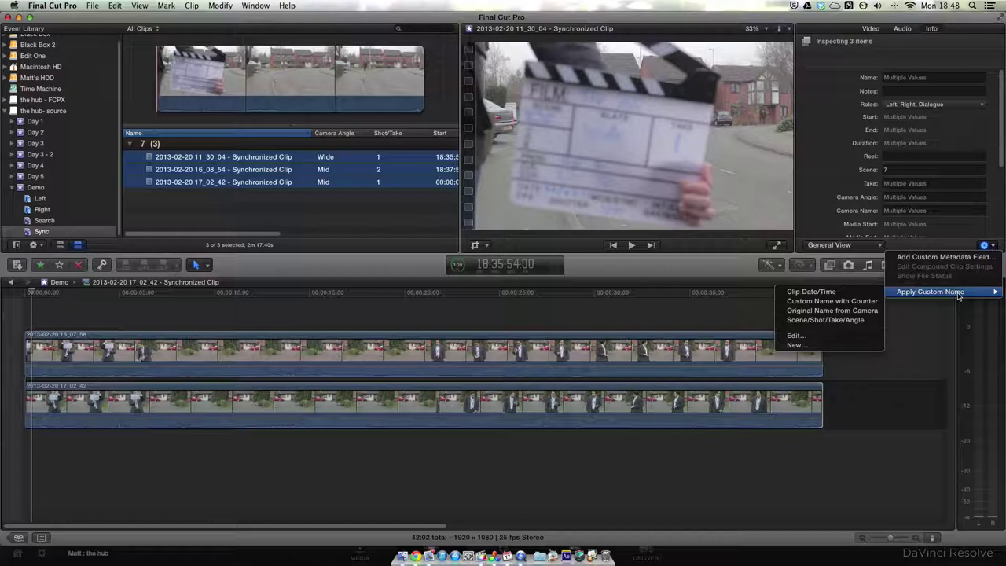
{"action": "left_click", "coordinate": [826, 347]}
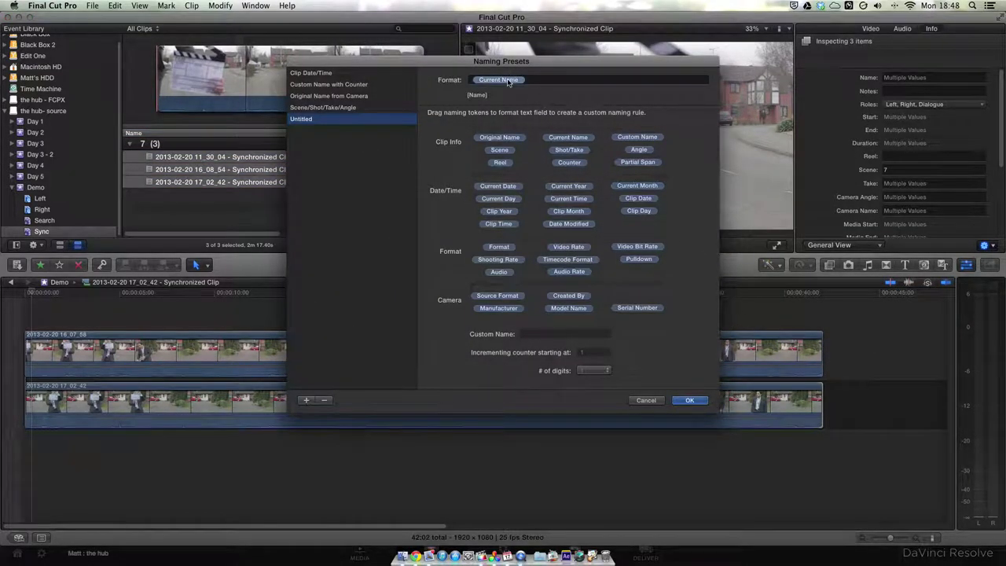
{"action": "left_click", "coordinate": [511, 79]}
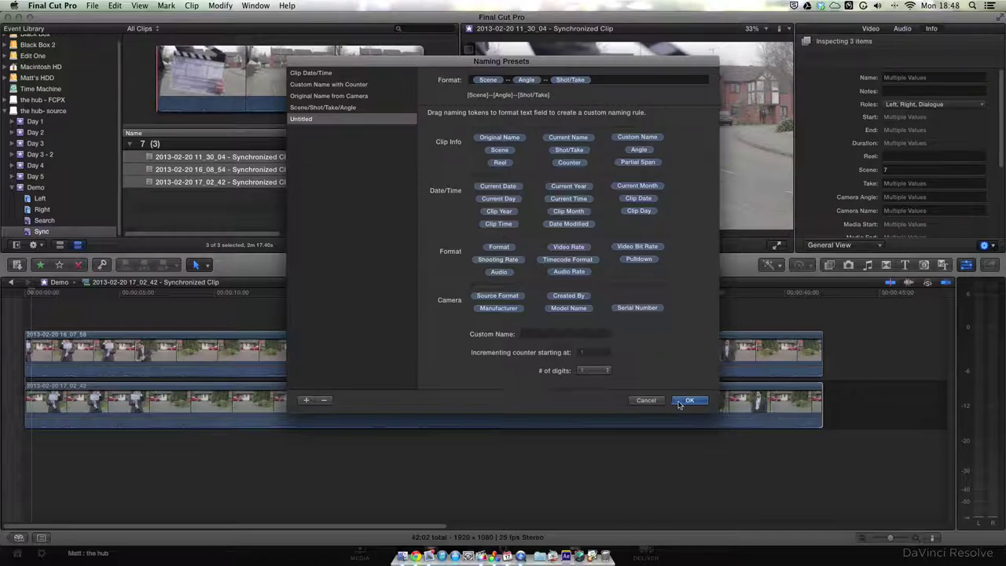
{"action": "left_click", "coordinate": [681, 402]}
Step: Apply the preset to all three clips, giving 7--Mid--1, 7--Mid--2 and 7--Wide--1
{"action": "left_click", "coordinate": [683, 403]}
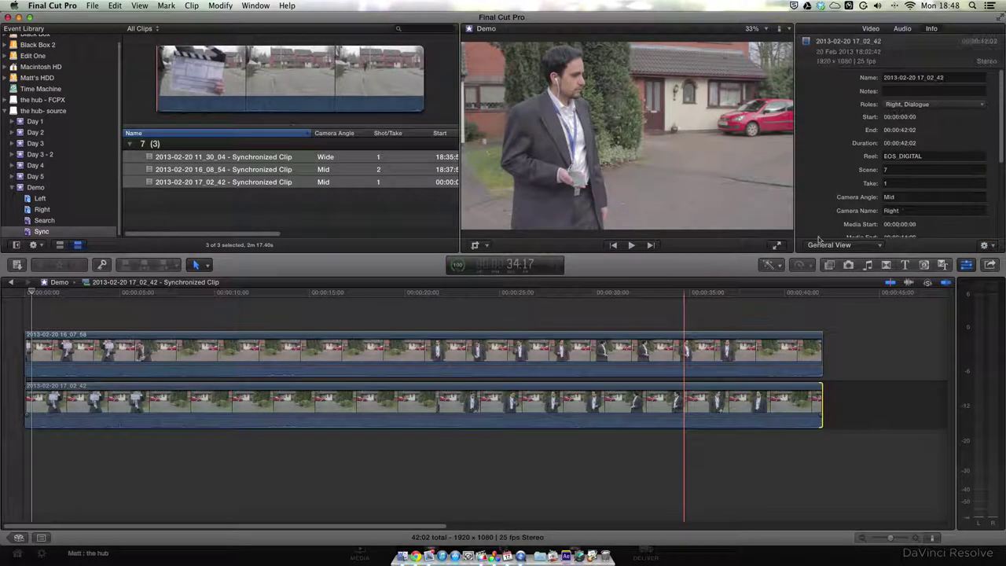
{"action": "left_click", "coordinate": [984, 245]}
{"action": "mouse_move", "coordinate": [939, 291]}
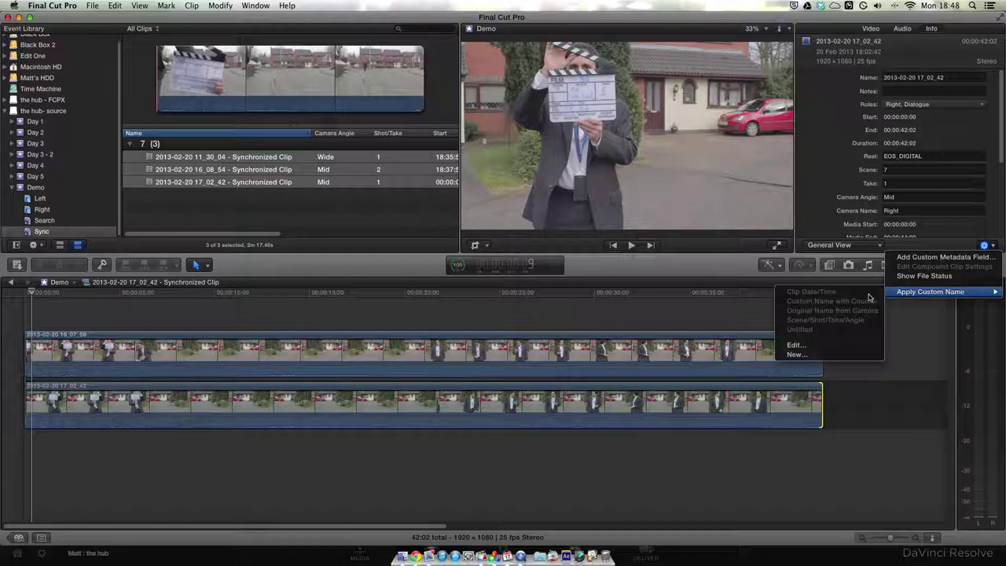
{"action": "left_click", "coordinate": [289, 164]}
{"action": "left_click", "coordinate": [303, 204]}
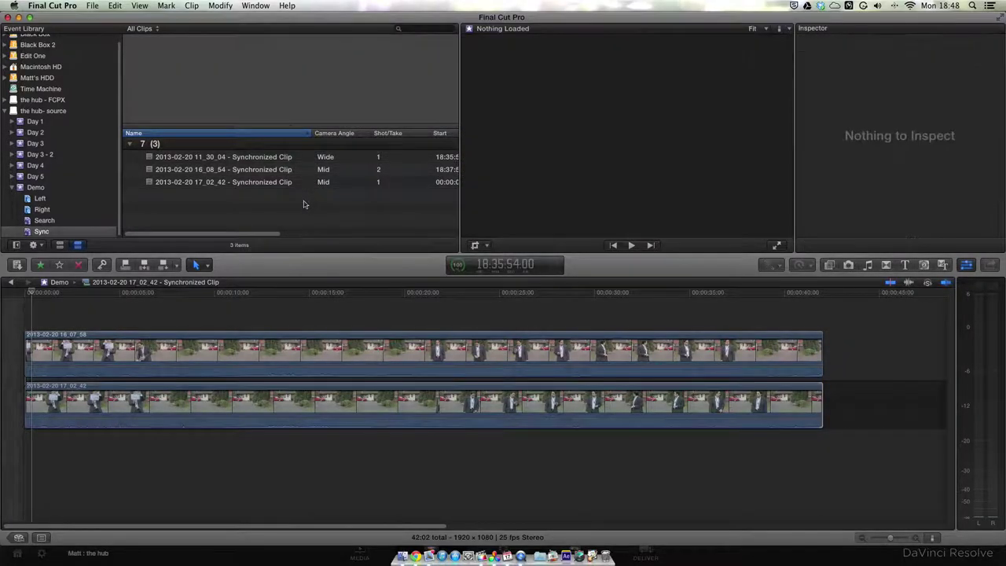
{"action": "left_click_drag", "start_coordinate": [303, 204], "coordinate": [250, 153]}
{"action": "left_click", "coordinate": [984, 244]}
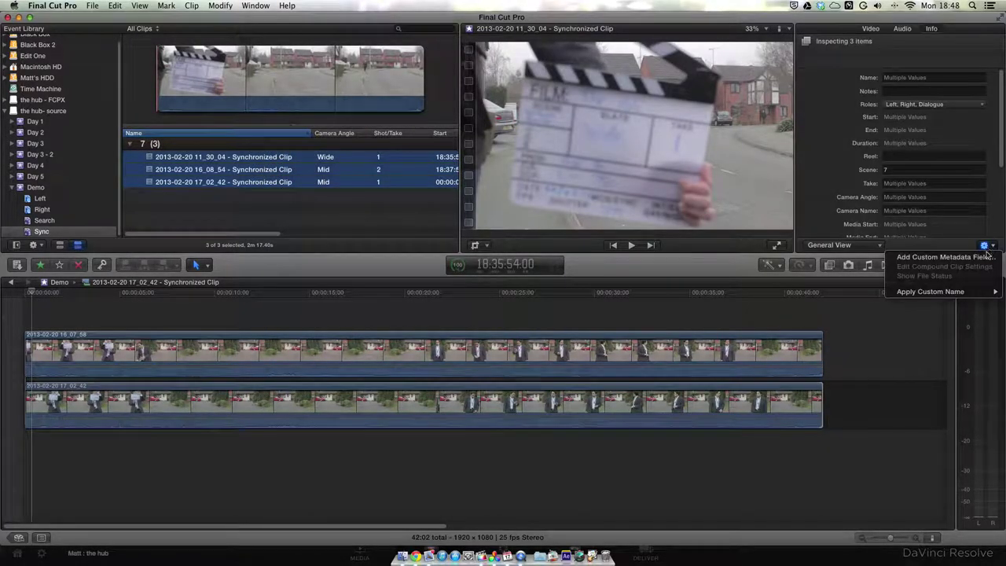
{"action": "mouse_move", "coordinate": [939, 292]}
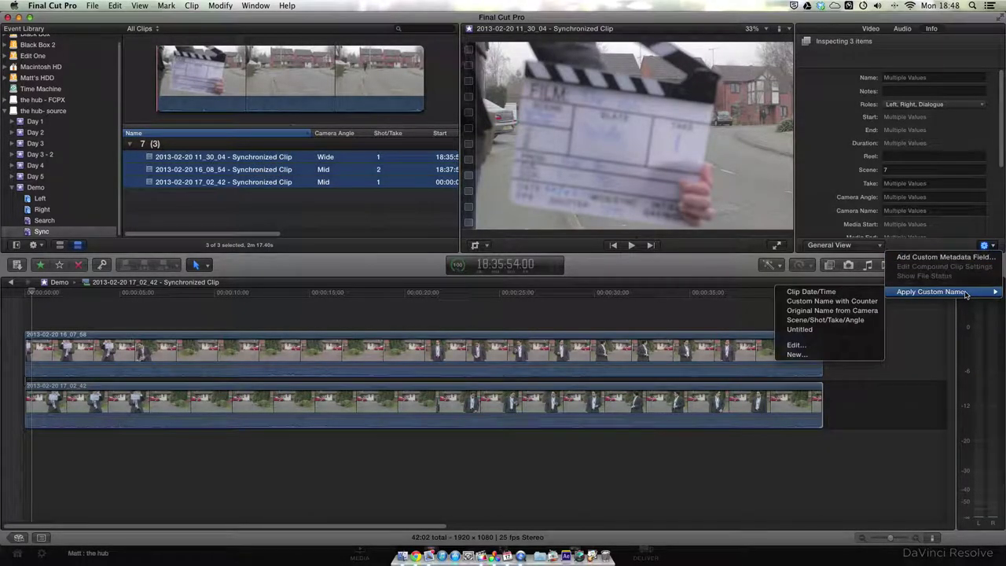
{"action": "left_click", "coordinate": [823, 324]}
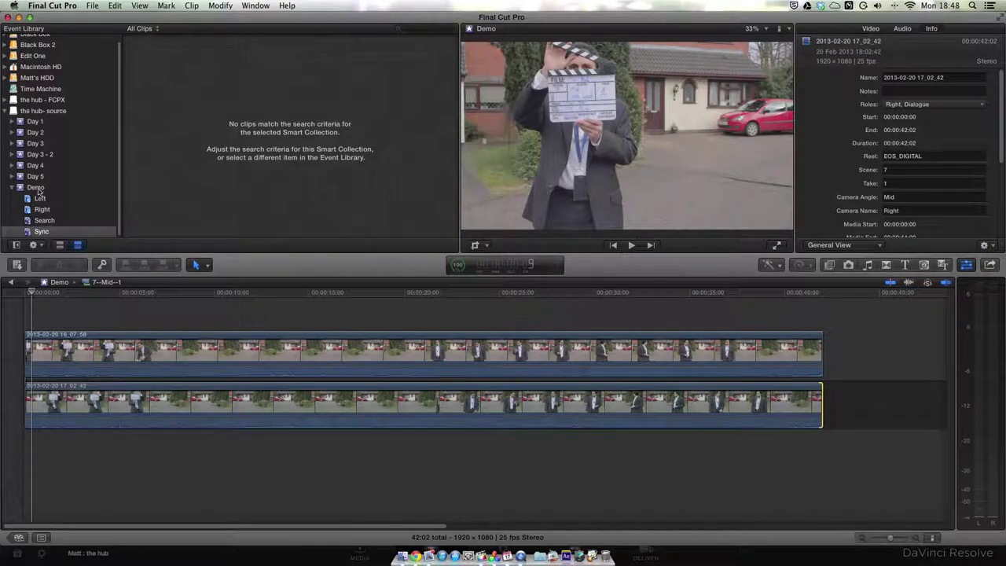
{"action": "left_click", "coordinate": [37, 189]}
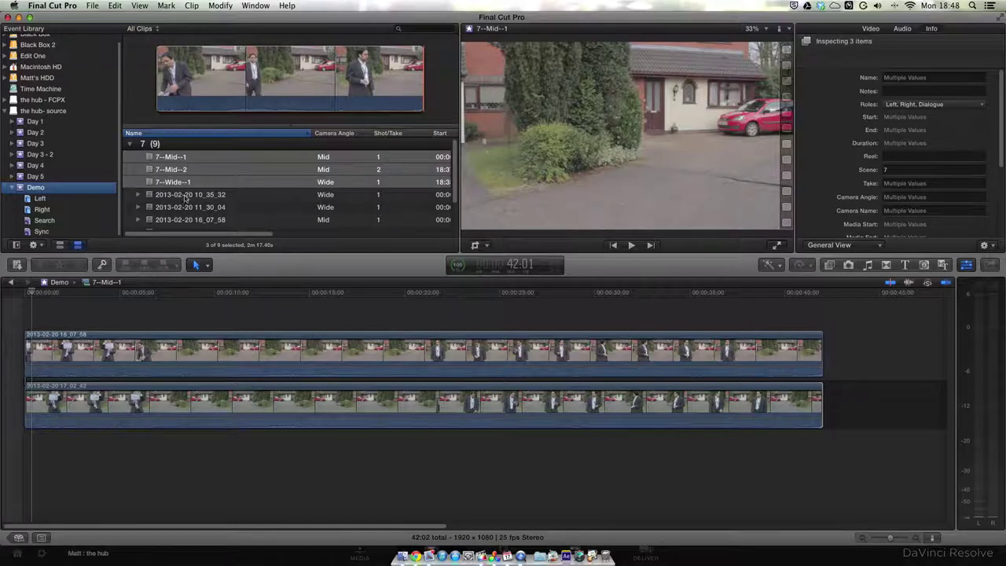
Step: Tag the three clips with the keyword Sync and open the Sync collection
{"action": "key", "text": "super+k"}
{"action": "type", "text": "Sync"}
{"action": "key", "text": "Return"}
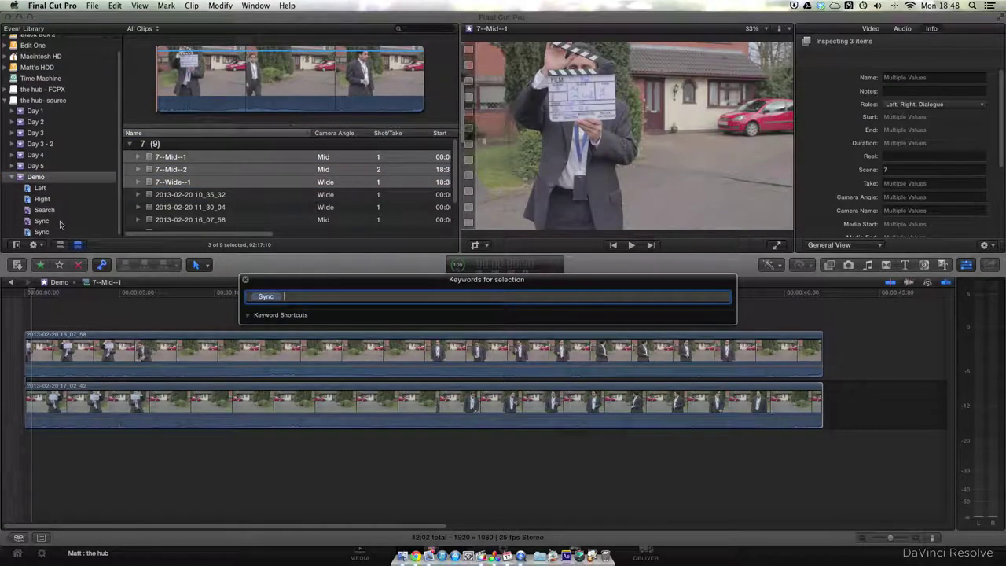
{"action": "left_click", "coordinate": [56, 230]}
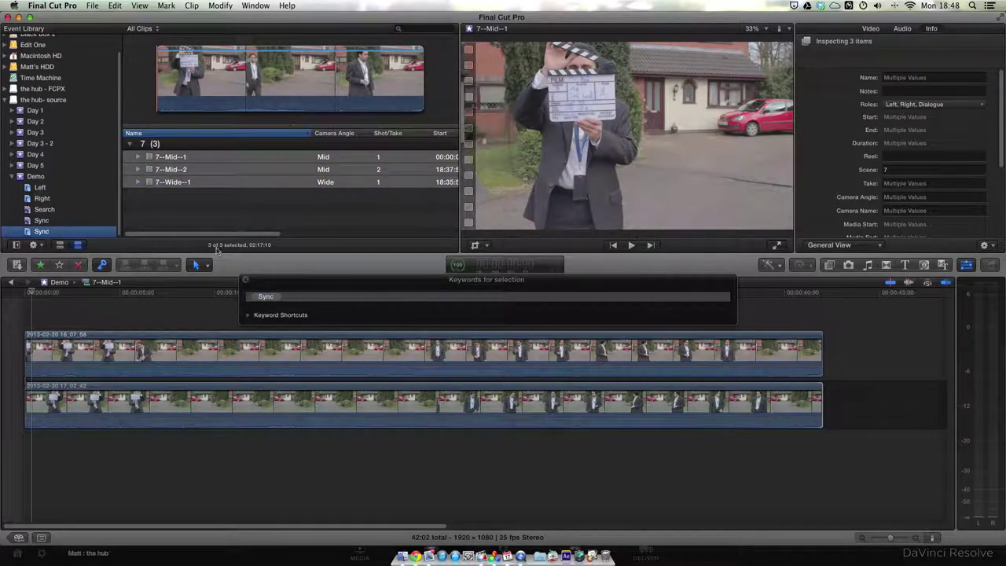
Step: Show the share destinations for the 7--Mid--1 clip alone
{"action": "key", "text": "super+shift+a"}
{"action": "left_click", "coordinate": [245, 281]}
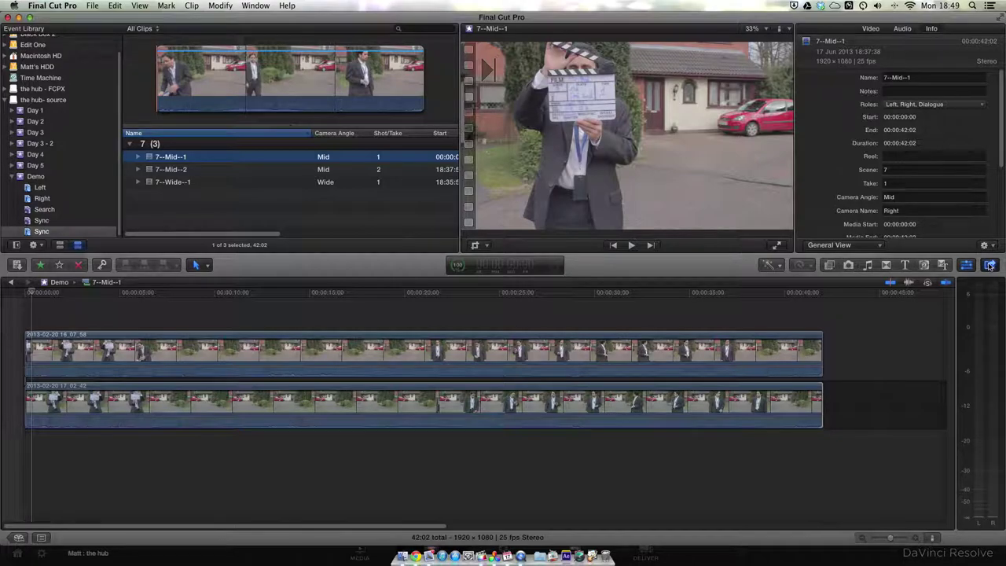
{"action": "left_click", "coordinate": [990, 265]}
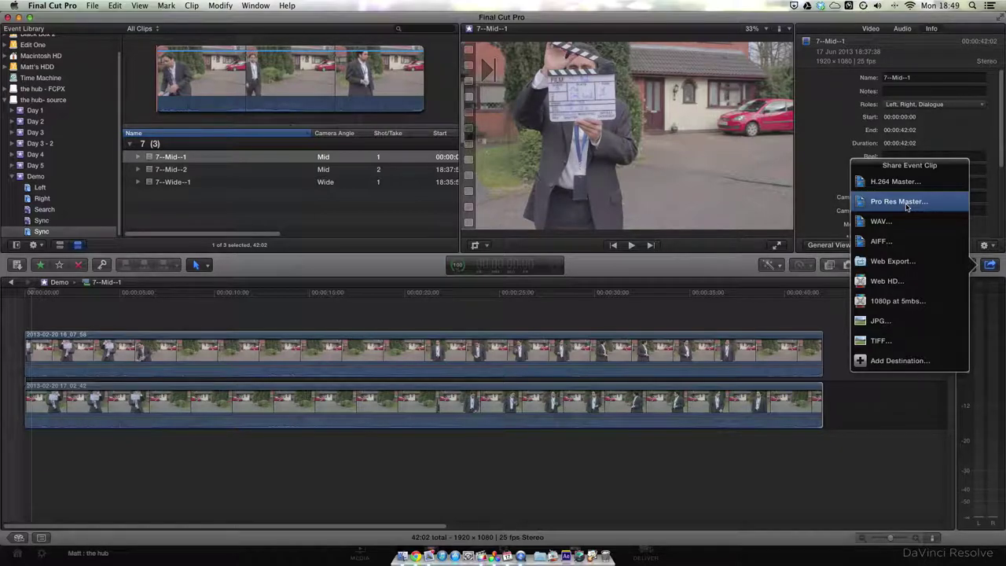
Step: Choose a Pro Res Master export that outputs roles as separate files
{"action": "left_click", "coordinate": [906, 203]}
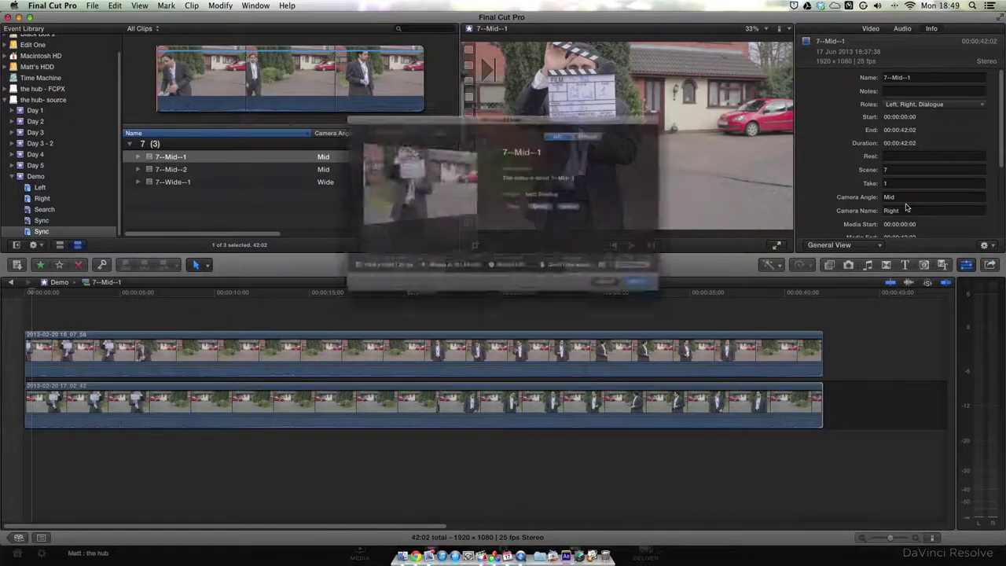
{"action": "left_click", "coordinate": [615, 116]}
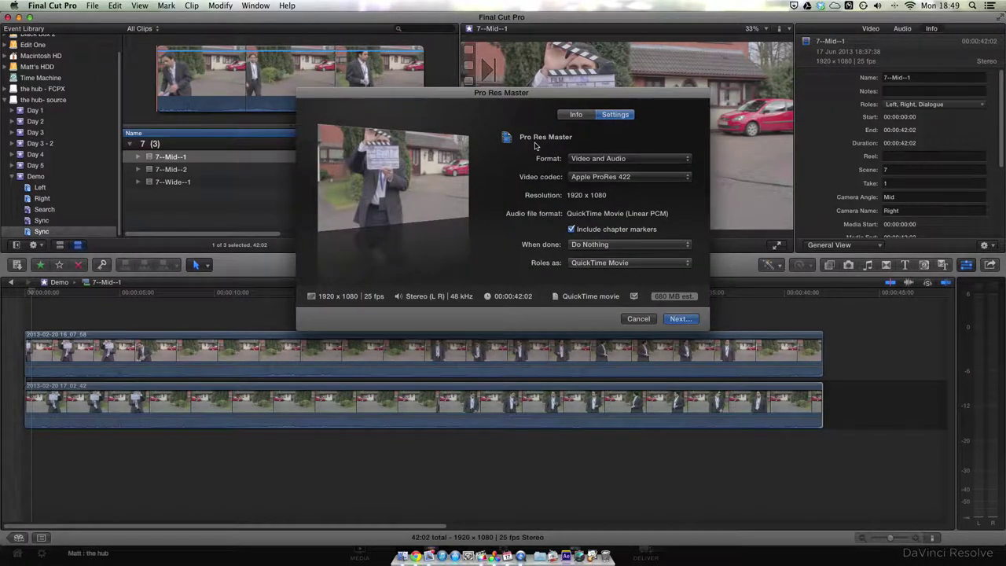
{"action": "left_click", "coordinate": [623, 264]}
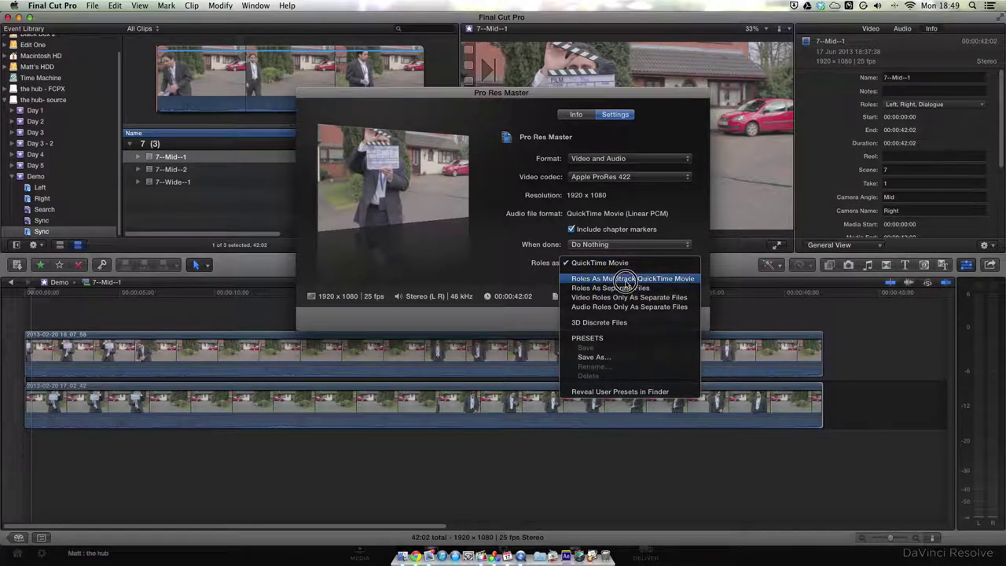
{"action": "left_click", "coordinate": [626, 288]}
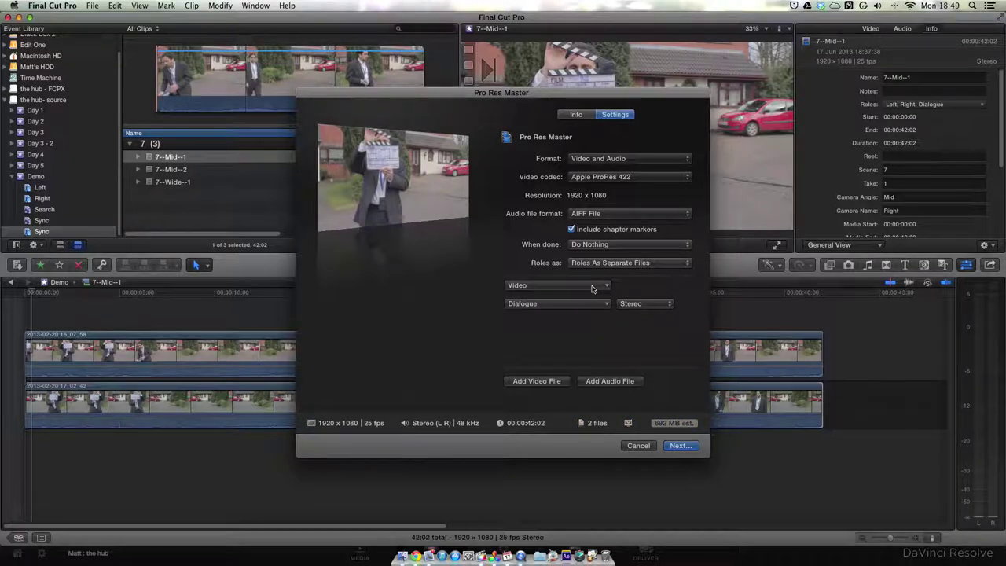
Step: Assign role Left to the video file, add a second video file with role Right, and continue
{"action": "left_click", "coordinate": [594, 286]}
{"action": "left_click", "coordinate": [595, 307]}
{"action": "left_click", "coordinate": [540, 381]}
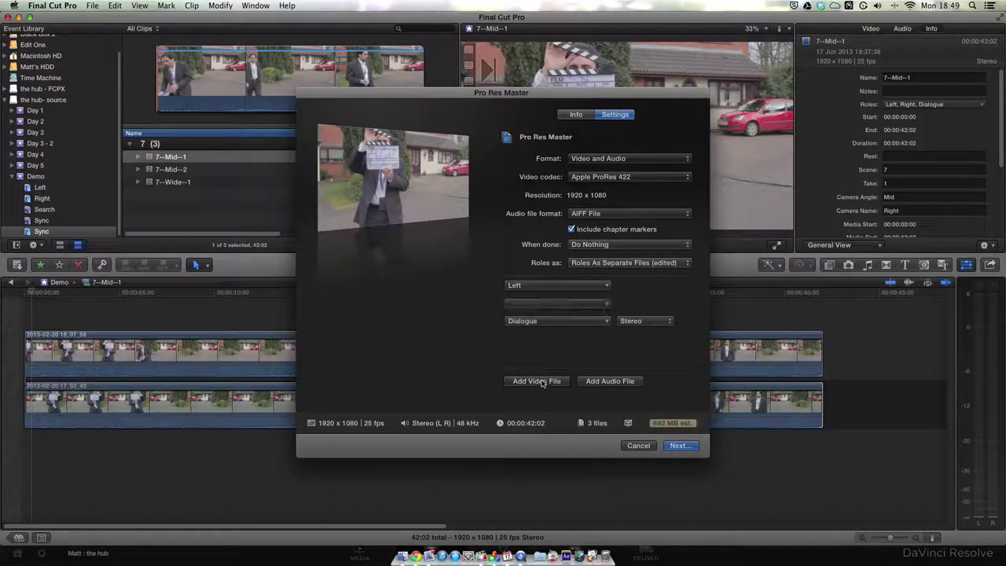
{"action": "left_click", "coordinate": [542, 304]}
{"action": "left_click", "coordinate": [533, 336]}
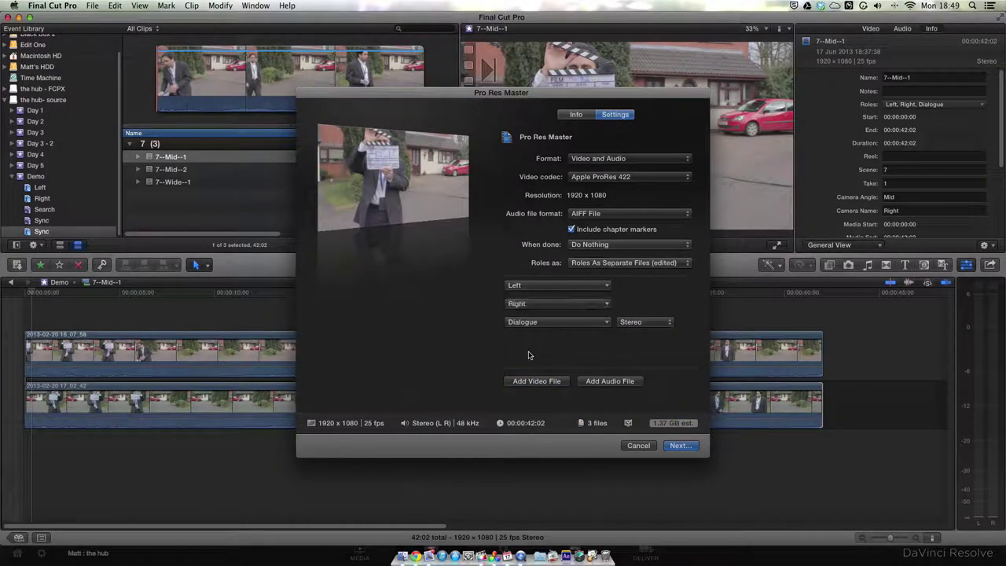
{"action": "mouse_move", "coordinate": [539, 328]}
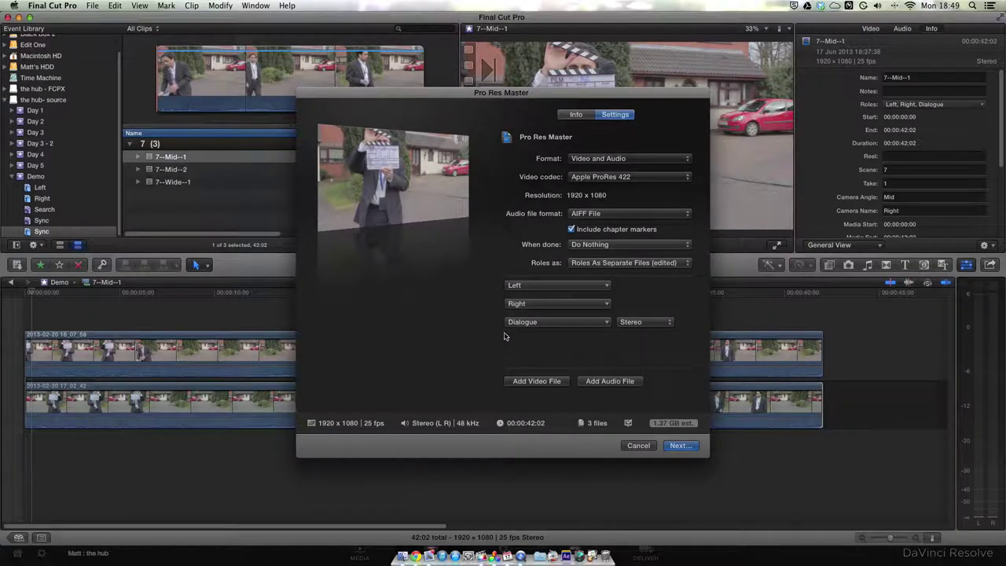
{"action": "left_click", "coordinate": [673, 447]}
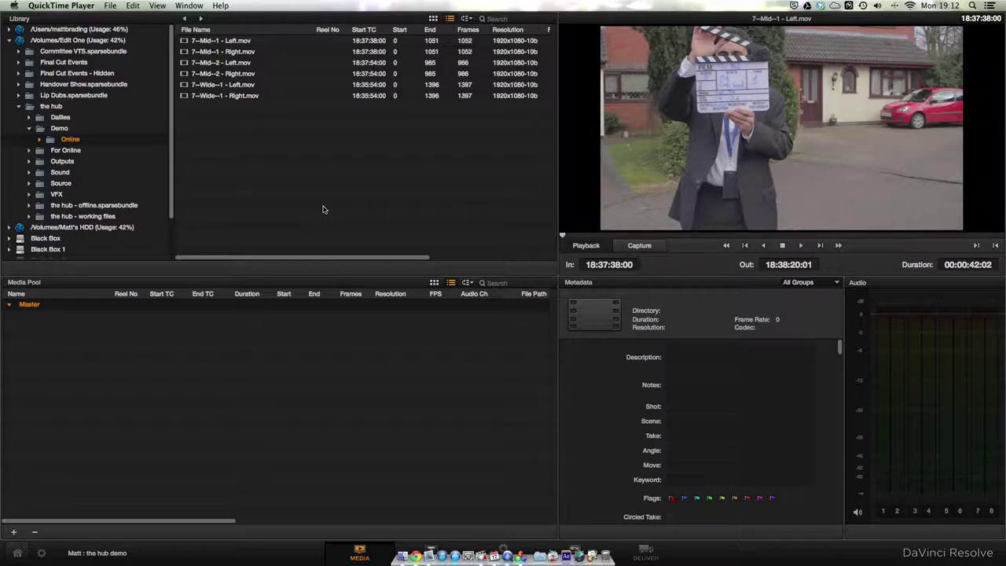
Step: Bring Resolve's Media page forward and select all six Left and Right .mov clips in Online
{"action": "left_click", "coordinate": [309, 168]}
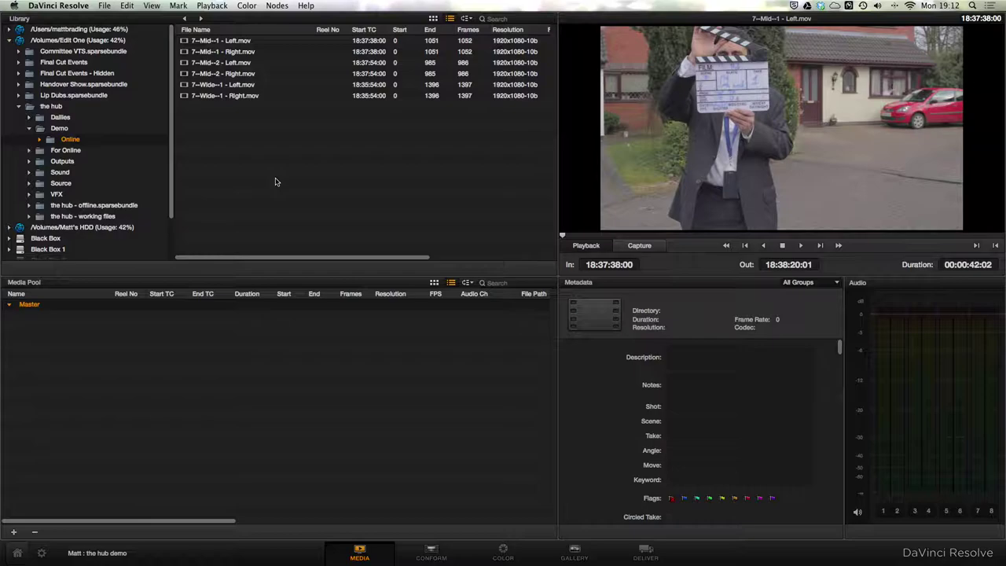
{"action": "left_click_drag", "start_coordinate": [212, 25], "coordinate": [241, 133]}
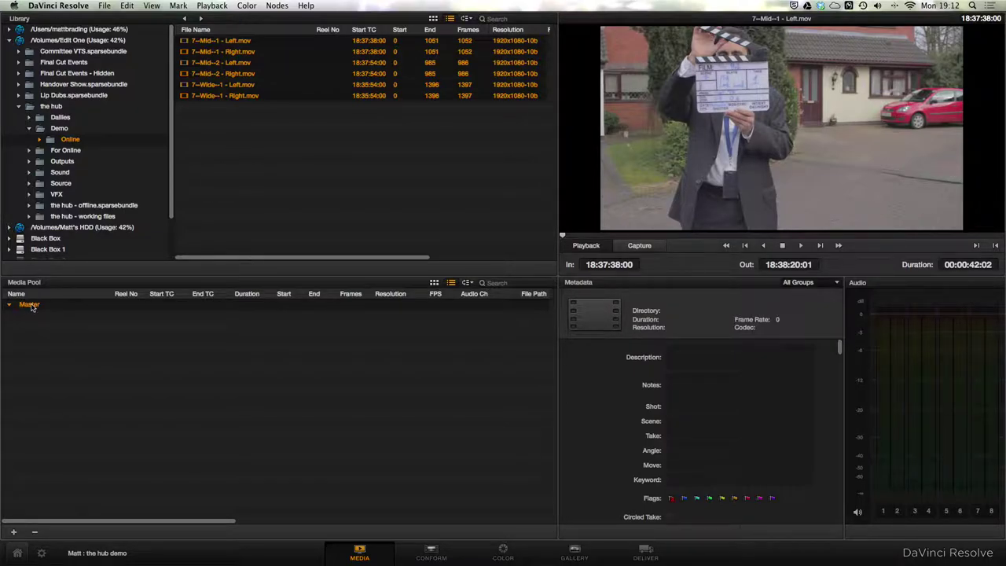
Step: Add two Media Pool bins under Master, named Left and Right
{"action": "left_click", "coordinate": [14, 531]}
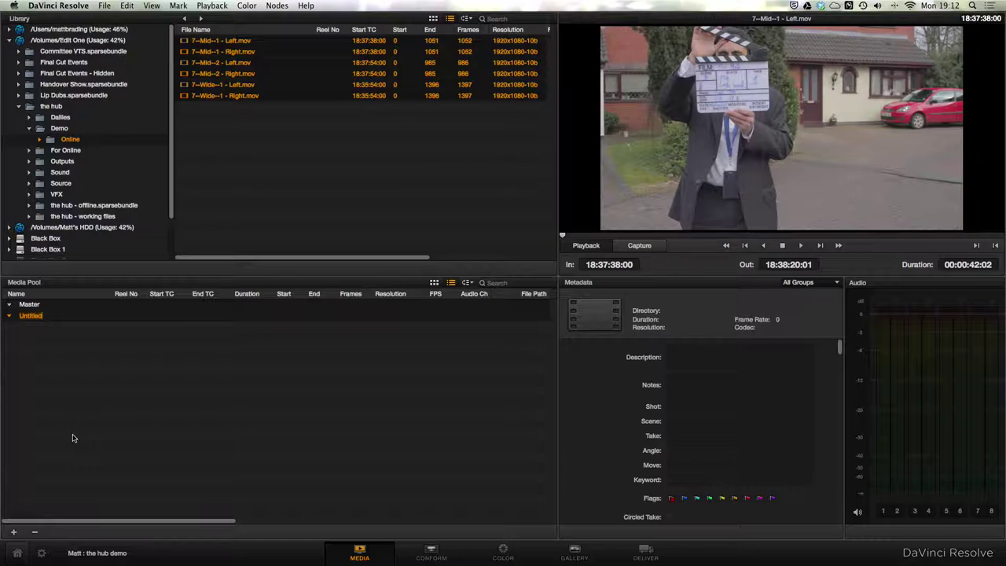
{"action": "type", "text": "Left"}
{"action": "left_click", "coordinate": [35, 305]}
{"action": "left_click", "coordinate": [13, 532]}
{"action": "type", "text": "Right"}
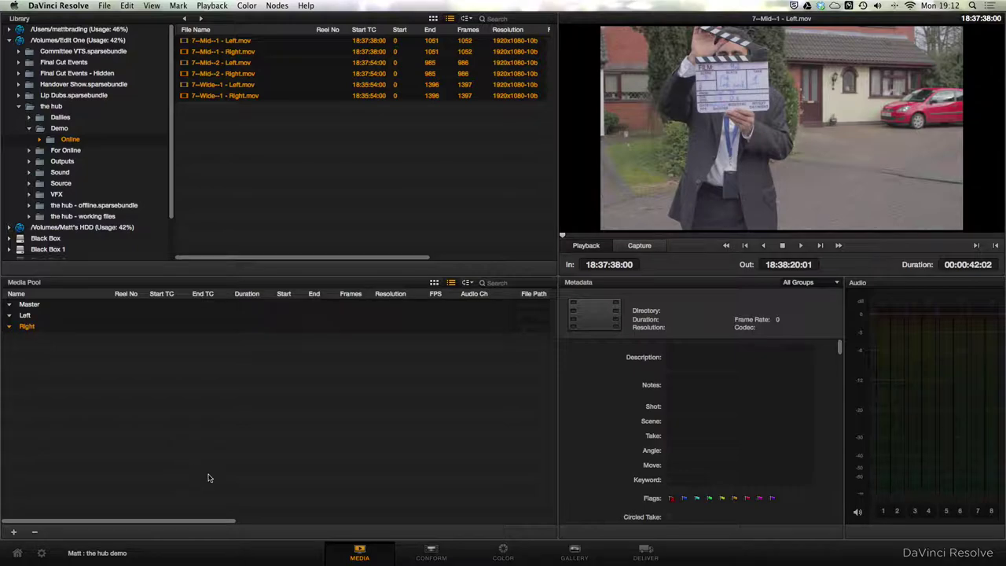
Step: Filter the file list by 'left' and add the three Left clips into the Left bin
{"action": "left_click", "coordinate": [26, 318]}
{"action": "left_click", "coordinate": [399, 140]}
{"action": "left_click", "coordinate": [502, 18]}
{"action": "type", "text": "left"}
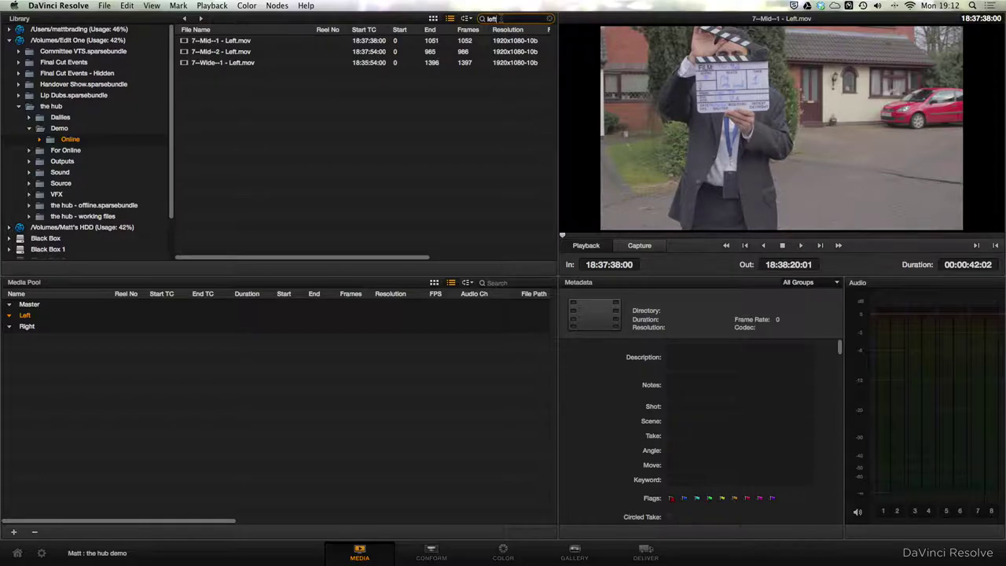
{"action": "left_click_drag", "start_coordinate": [348, 103], "coordinate": [256, 44]}
{"action": "right_click", "coordinate": [255, 46]}
{"action": "left_click", "coordinate": [299, 51]}
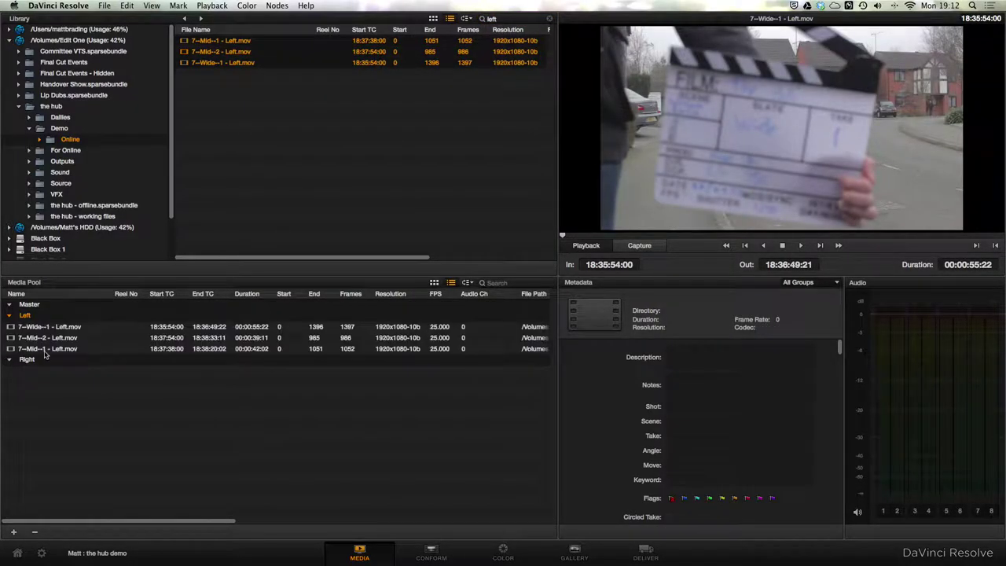
Step: Filter by 'right' and add the three Right clips into the Right bin
{"action": "left_click", "coordinate": [29, 361]}
{"action": "double_click", "coordinate": [492, 19]}
{"action": "type", "text": "right"}
{"action": "left_click_drag", "start_coordinate": [367, 117], "coordinate": [252, 37]}
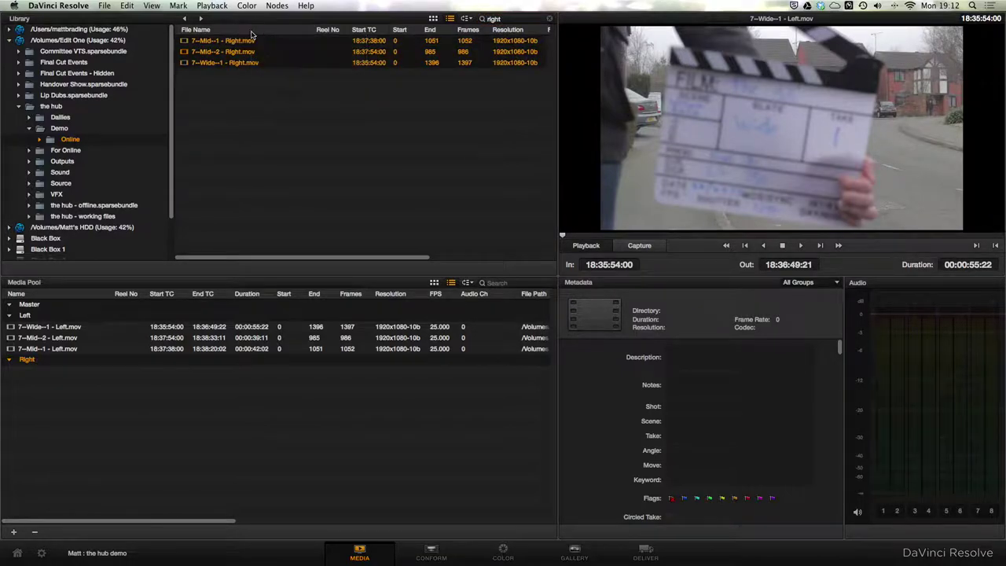
{"action": "right_click", "coordinate": [271, 53]}
{"action": "left_click", "coordinate": [299, 59]}
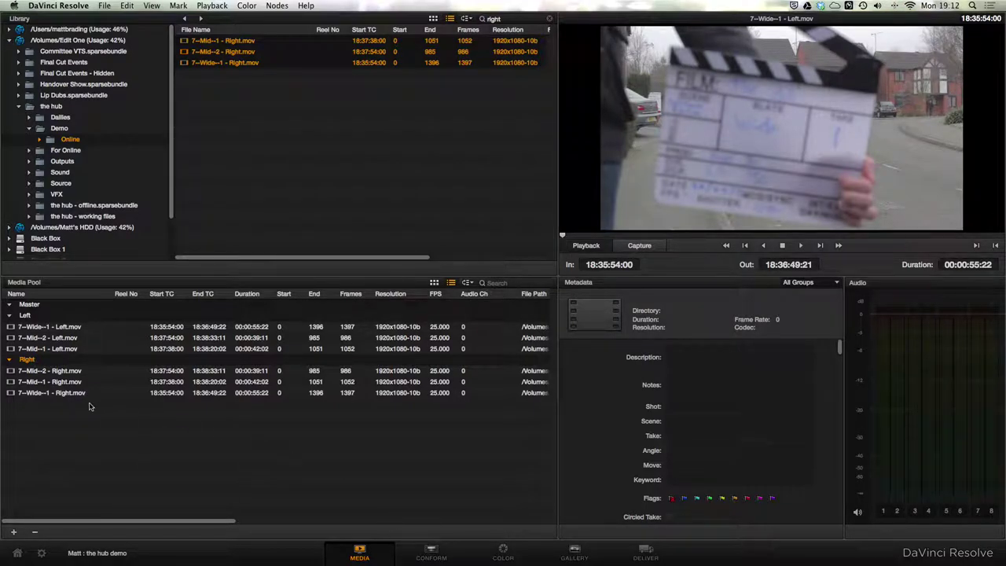
Step: Enable Image Flip Horizontal in Clip Attributes for the three Right bin clips
{"action": "left_click_drag", "start_coordinate": [126, 423], "coordinate": [49, 370]}
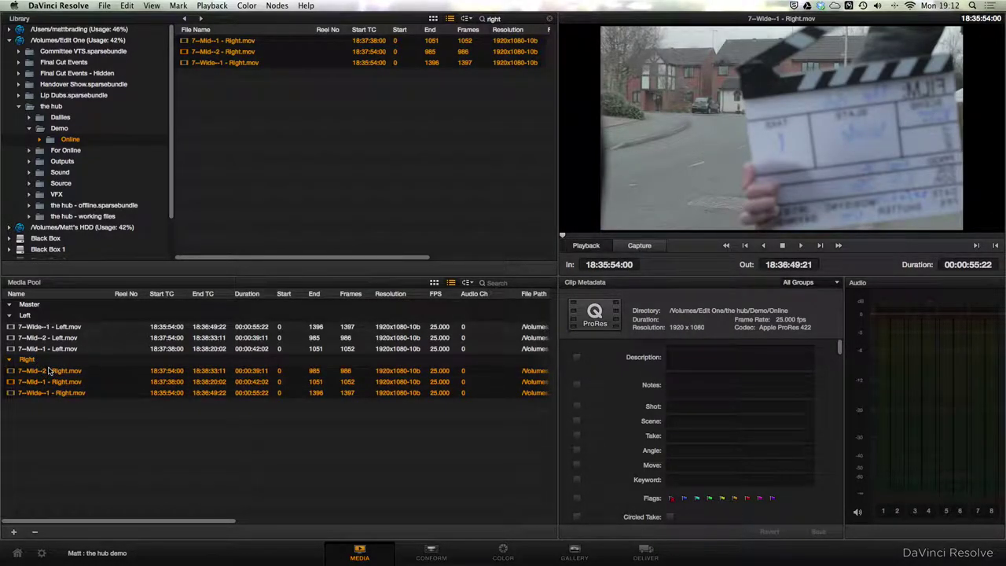
{"action": "right_click", "coordinate": [50, 369]}
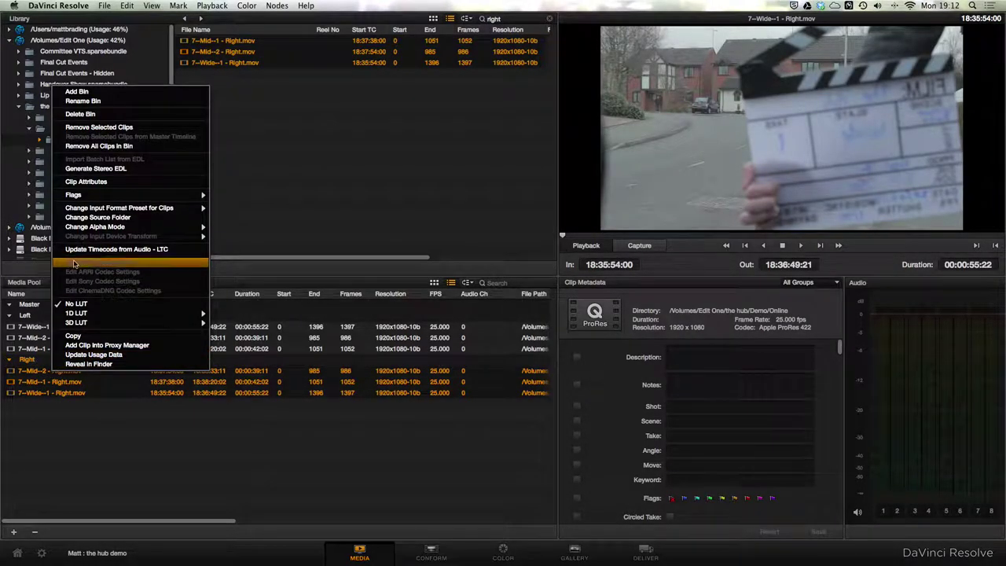
{"action": "left_click", "coordinate": [113, 182]}
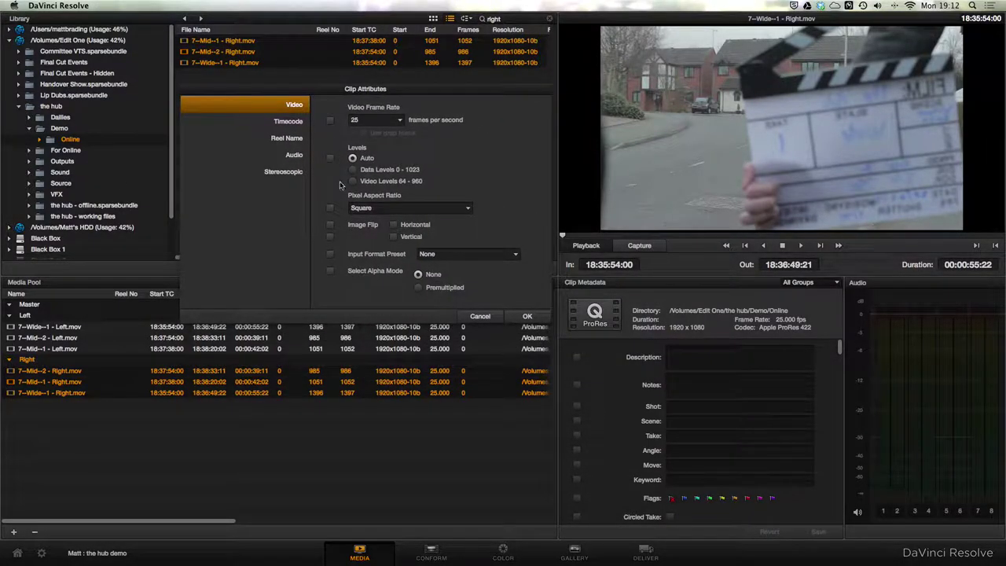
{"action": "left_click", "coordinate": [330, 224]}
{"action": "left_click", "coordinate": [393, 225]}
{"action": "left_click", "coordinate": [520, 316]}
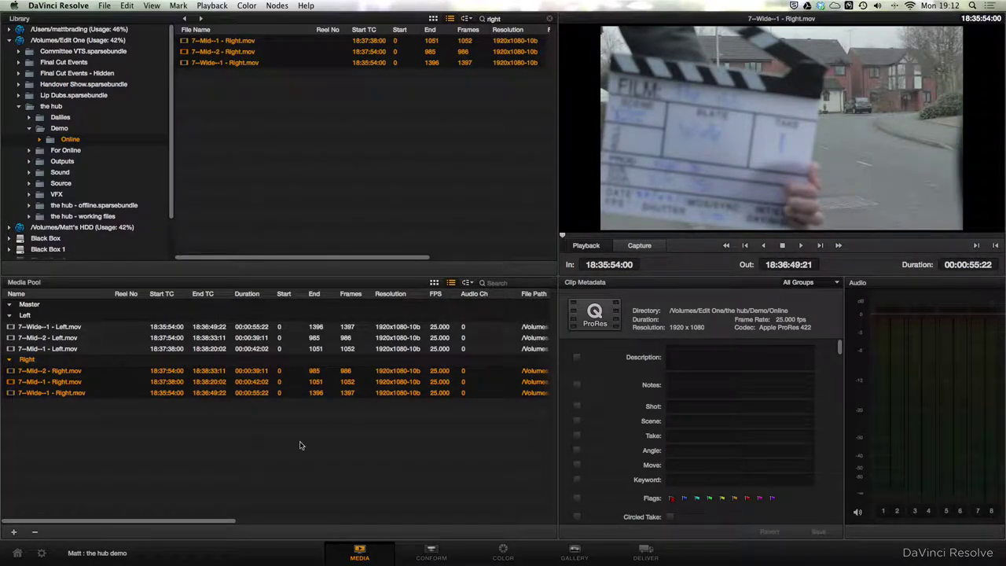
{"action": "left_click", "coordinate": [271, 438]}
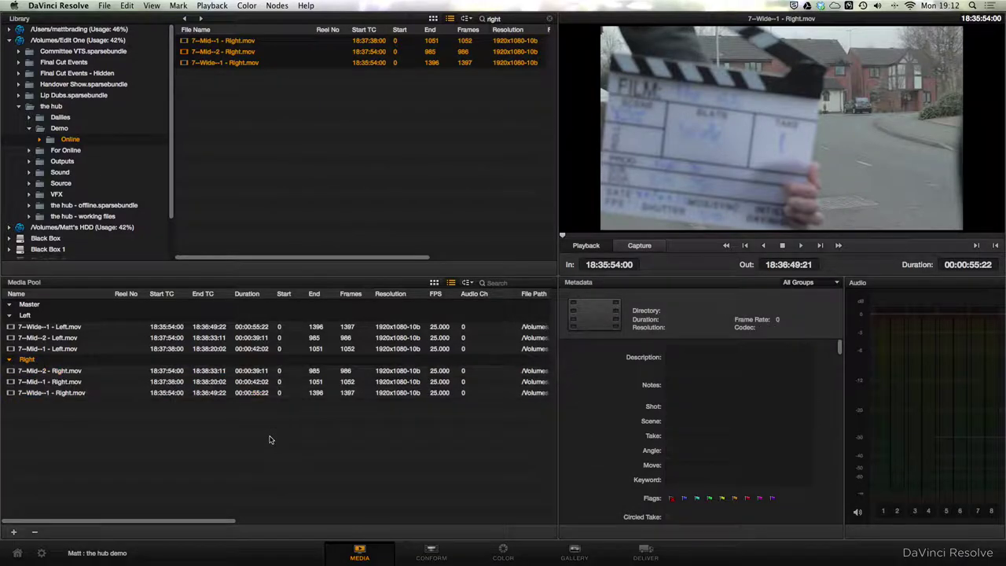
{"action": "left_click", "coordinate": [431, 549]}
Step: Generate a stereo EDL from the Master bin
{"action": "left_click", "coordinate": [24, 304]}
{"action": "right_click", "coordinate": [25, 304]}
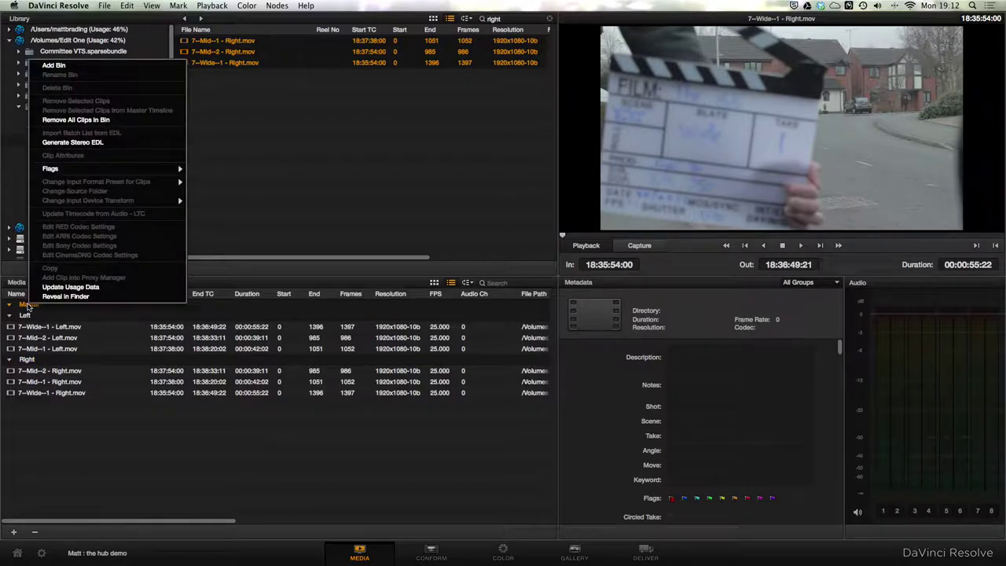
{"action": "left_click", "coordinate": [94, 143]}
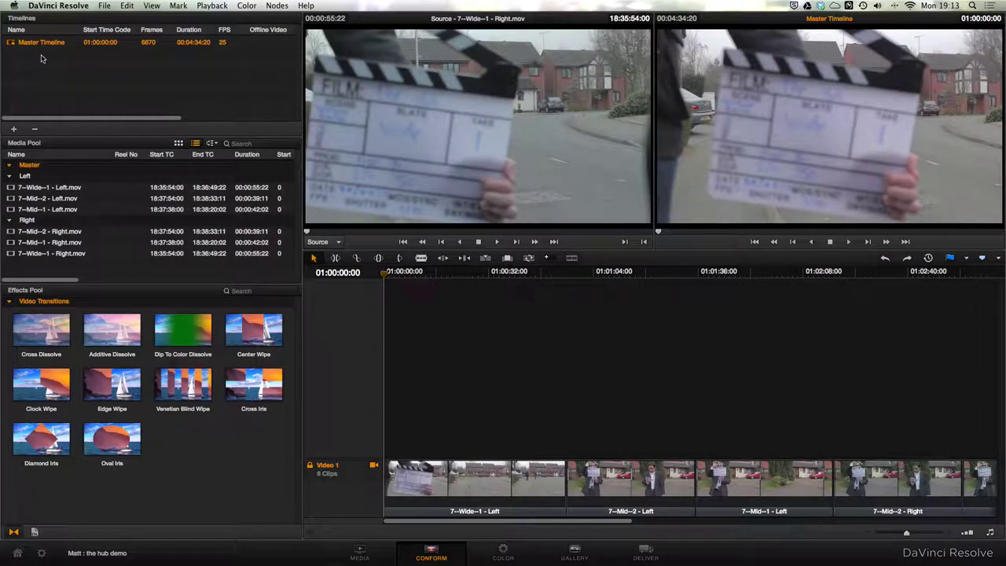
Step: Import stereo edl.edl with automatic project settings, building the timeline from the Left folder's clips
{"action": "left_click", "coordinate": [104, 5]}
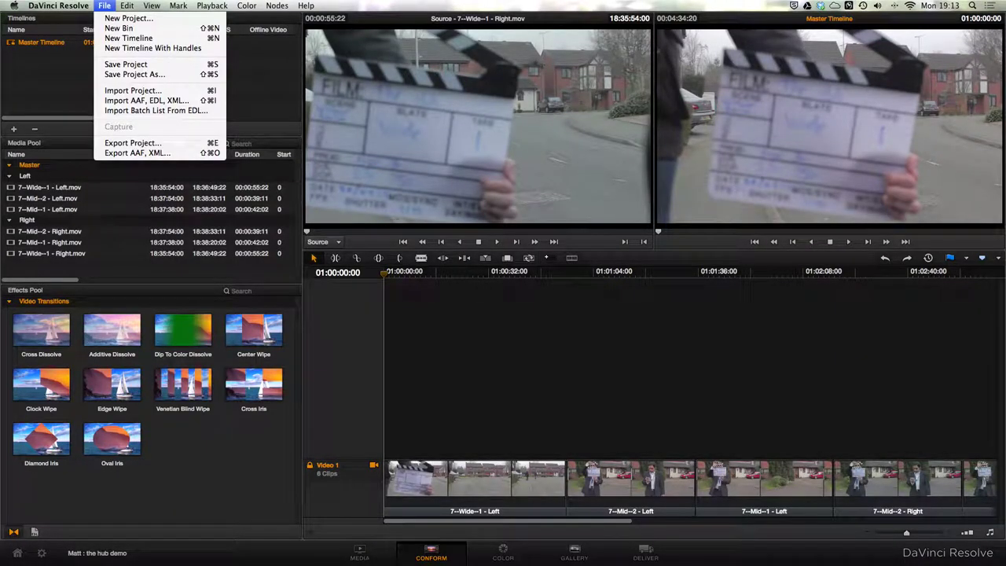
{"action": "left_click", "coordinate": [126, 100]}
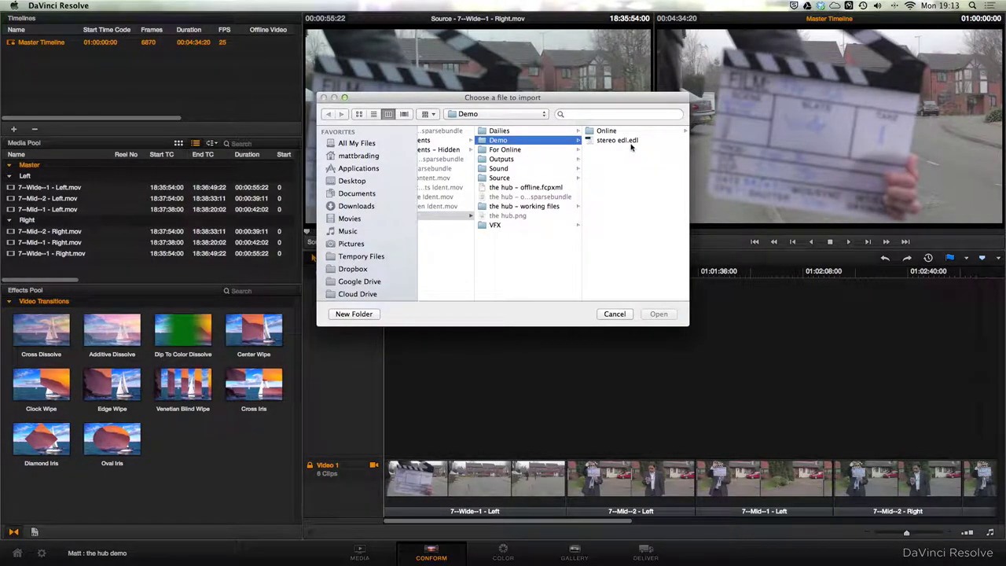
{"action": "left_click", "coordinate": [628, 140]}
{"action": "double_click", "coordinate": [629, 140]}
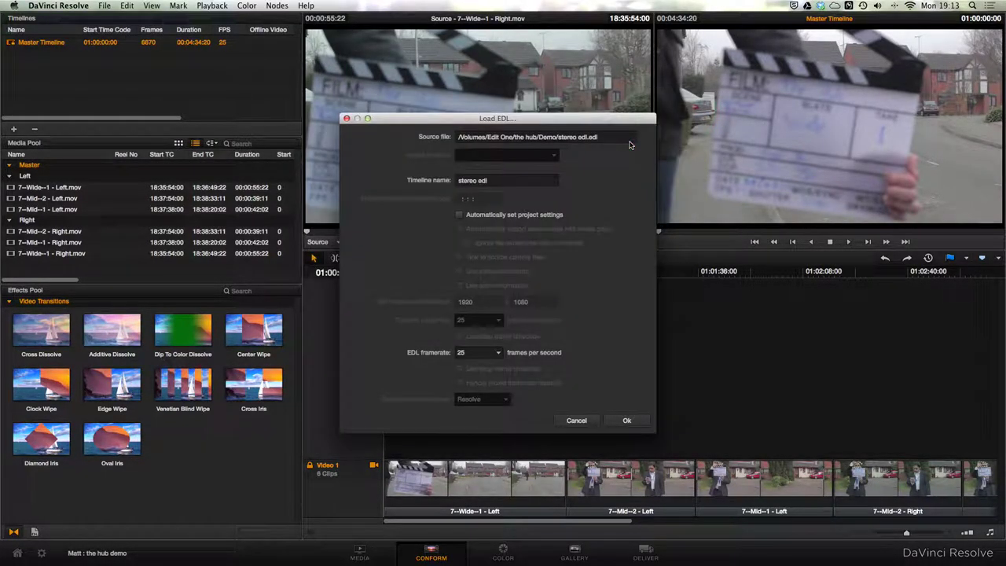
{"action": "left_click", "coordinate": [460, 215]}
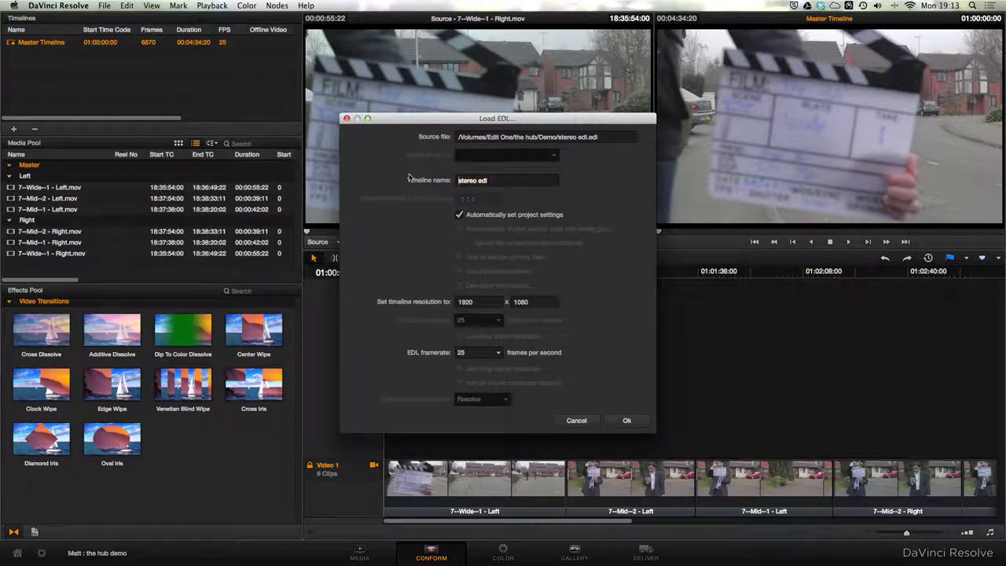
{"action": "key", "text": "super+a"}
{"action": "type", "text": "stereo 3d edl"}
{"action": "key", "text": "Return"}
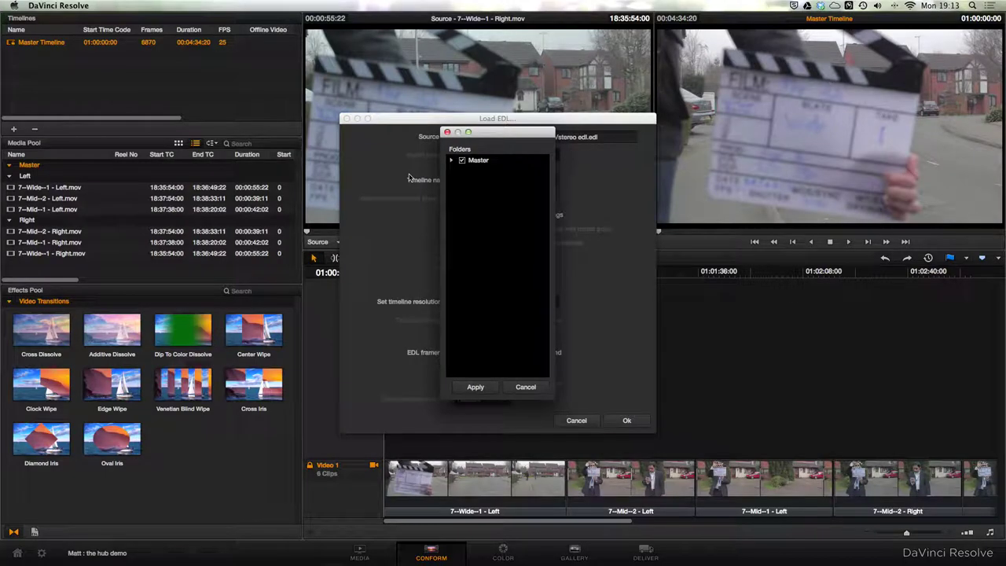
{"action": "left_click", "coordinate": [452, 161]}
{"action": "left_click", "coordinate": [467, 162]}
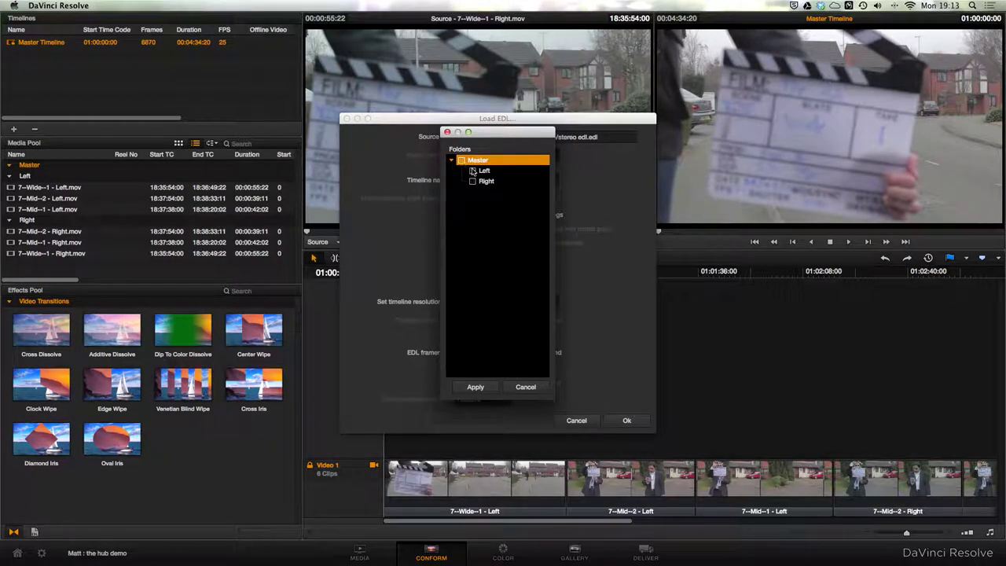
{"action": "left_click", "coordinate": [475, 387]}
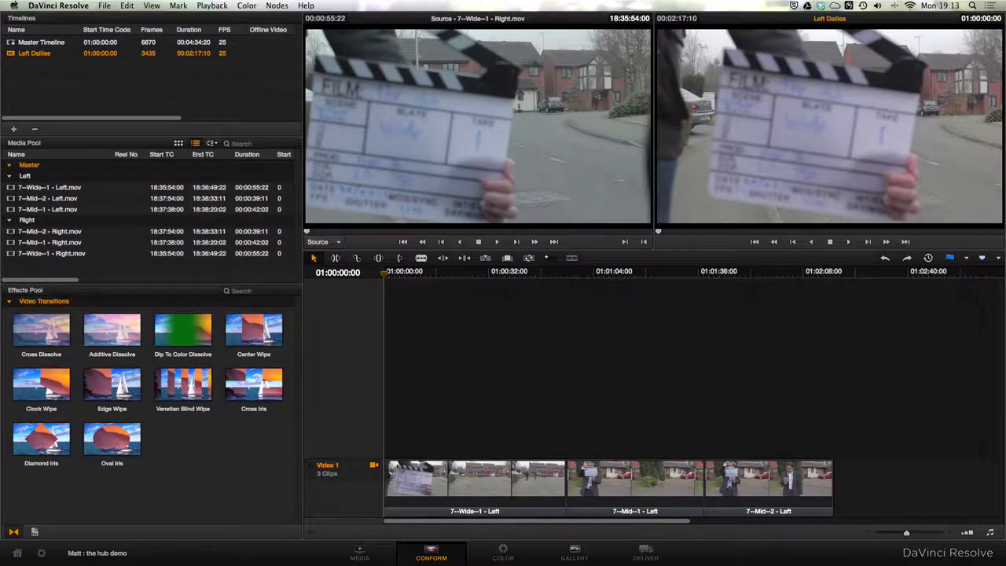
Step: Load stereo edl.edl again as a timeline named 'Right Dailies' with automatic project settings
{"action": "left_click", "coordinate": [104, 6]}
{"action": "left_click", "coordinate": [359, 157]}
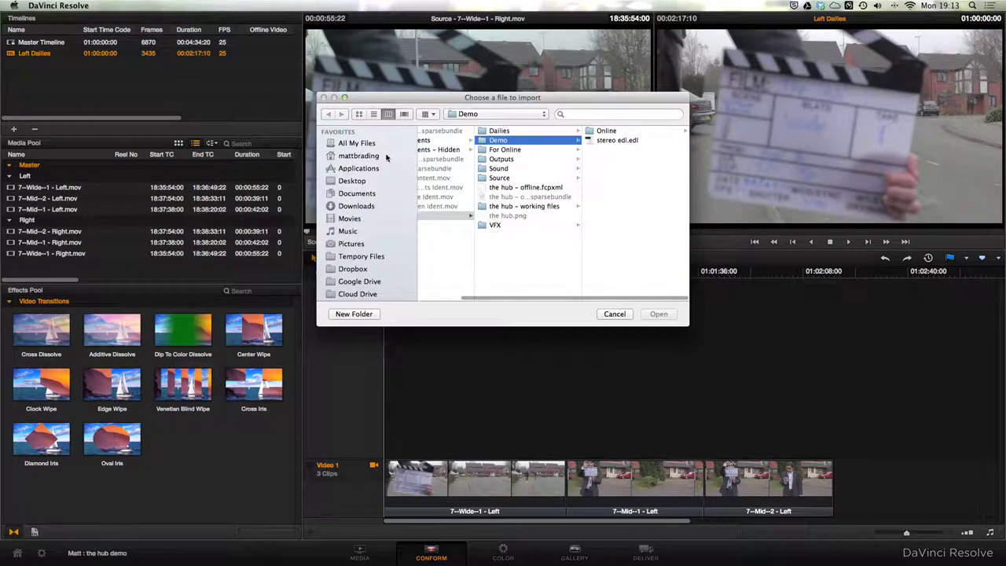
{"action": "left_click", "coordinate": [612, 142]}
{"action": "key", "text": "Return"}
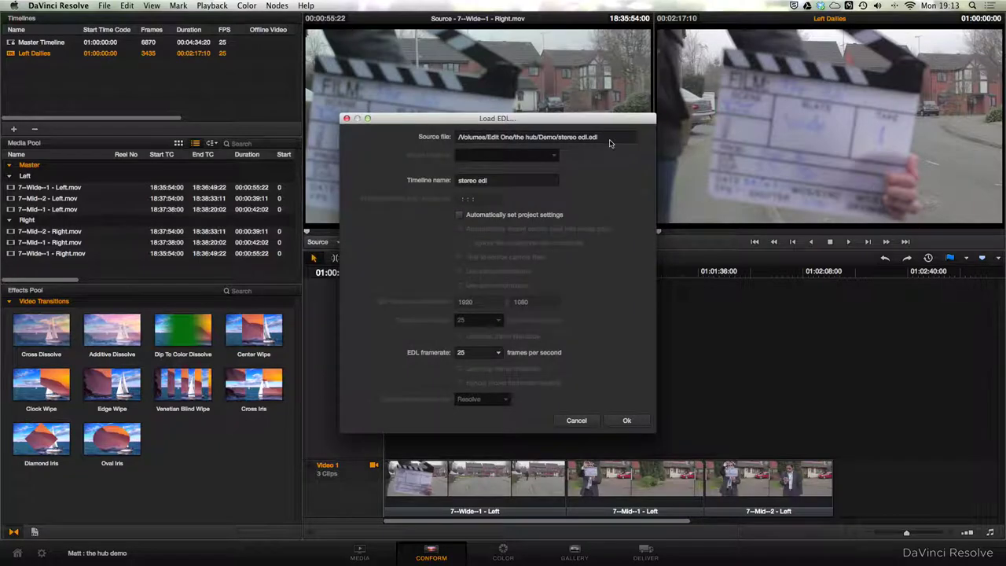
{"action": "left_click_drag", "start_coordinate": [487, 180], "coordinate": [444, 180]}
{"action": "type", "text": "Right Dailies"}
{"action": "left_click", "coordinate": [476, 215]}
{"action": "left_click", "coordinate": [626, 420]}
Step: Build Right Dailies from the Right folder's clips only, then view Left Dailies for comparison
{"action": "left_click", "coordinate": [451, 160]}
{"action": "left_click", "coordinate": [462, 160]}
{"action": "left_click", "coordinate": [472, 180]}
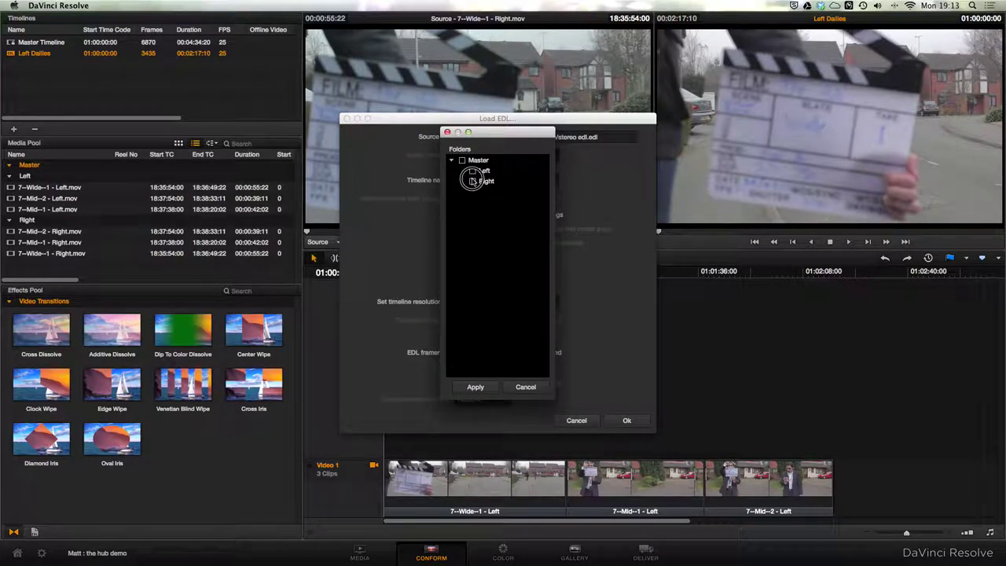
{"action": "left_click", "coordinate": [485, 387]}
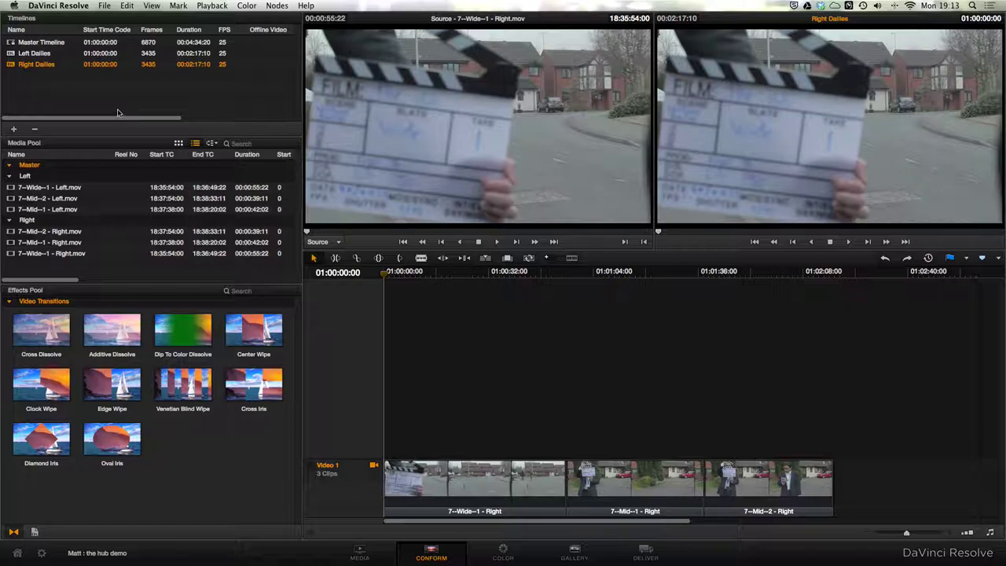
{"action": "left_click", "coordinate": [34, 53]}
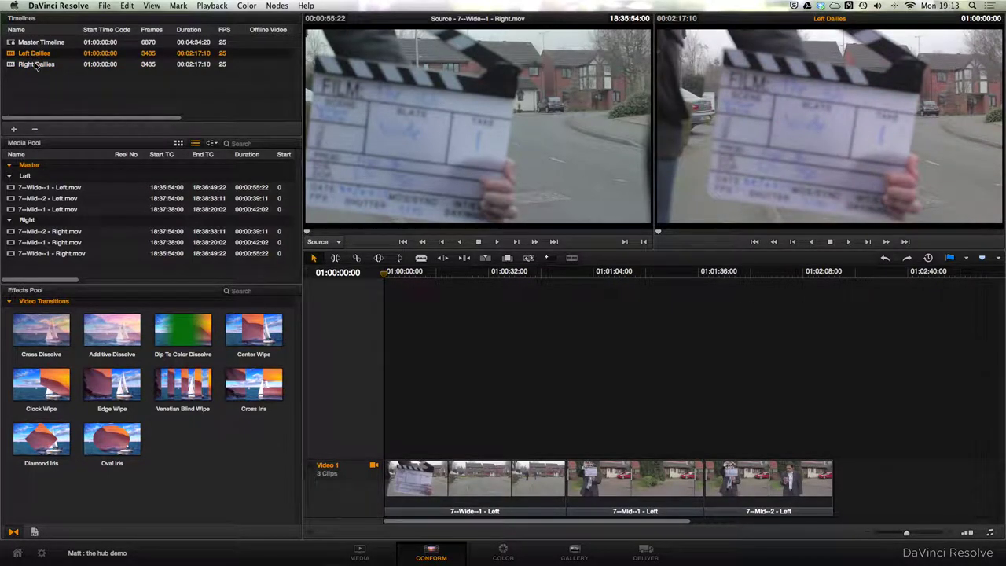
Step: Mark Left Dailies as Stereoscopic 3D Left Eye and Right Dailies as Right Eye, then open Color
{"action": "left_click", "coordinate": [35, 64]}
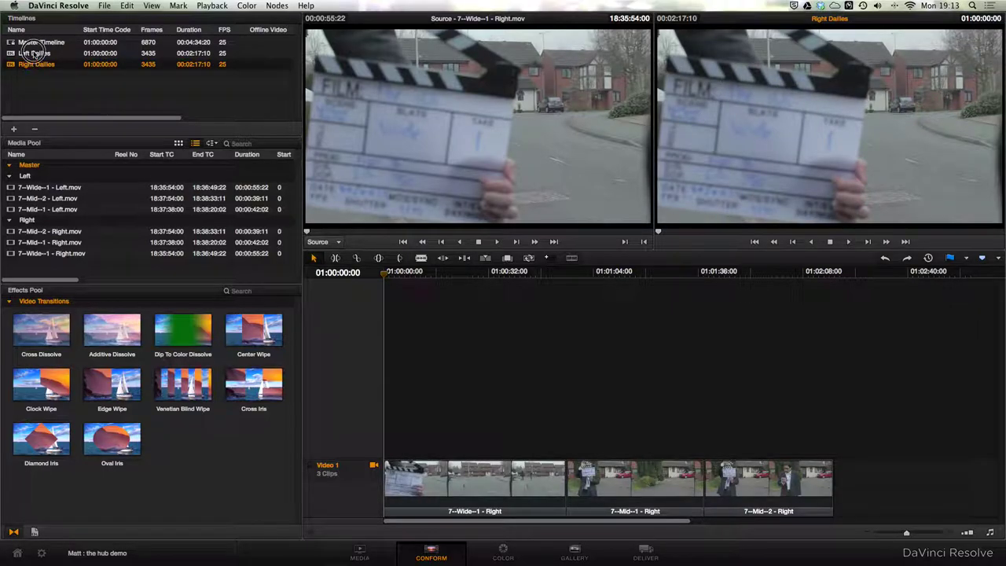
{"action": "left_click", "coordinate": [33, 54]}
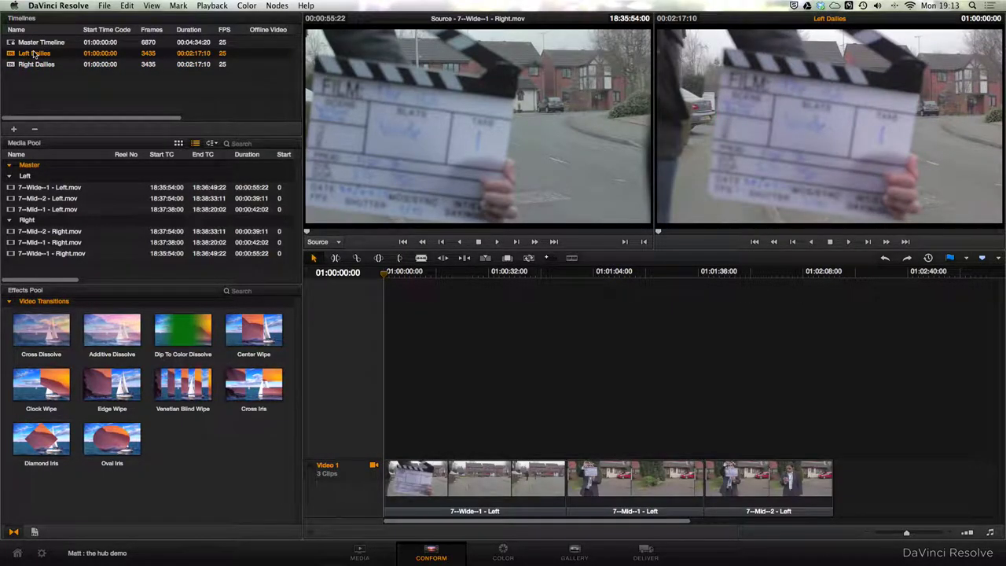
{"action": "right_click", "coordinate": [33, 54]}
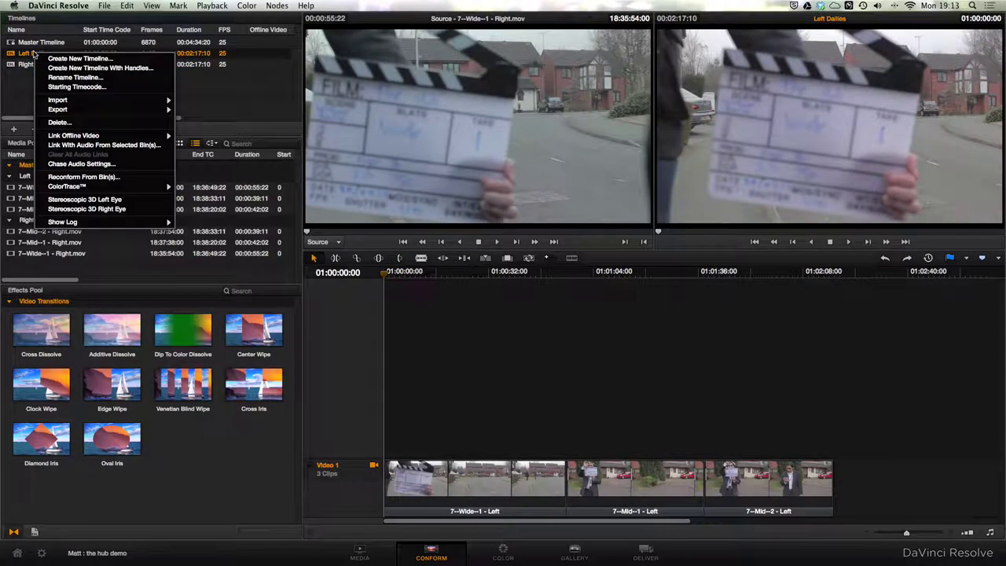
{"action": "left_click", "coordinate": [79, 198]}
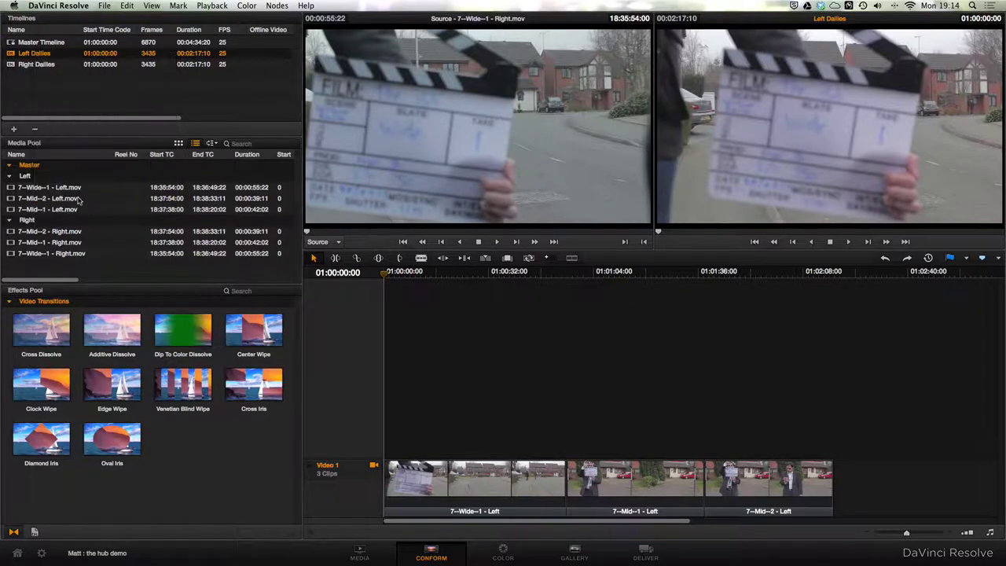
{"action": "left_click", "coordinate": [43, 67]}
{"action": "right_click", "coordinate": [43, 70]}
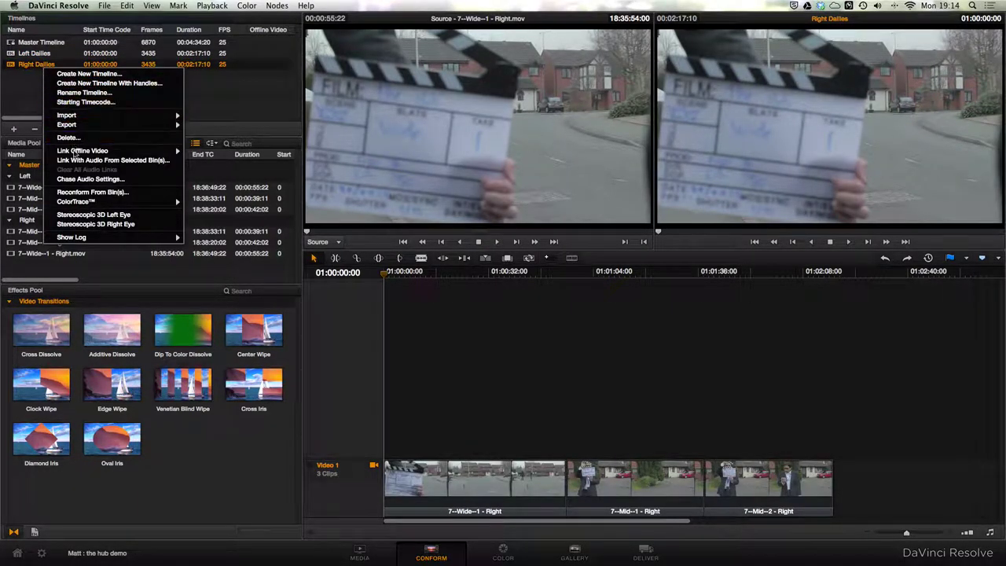
{"action": "left_click", "coordinate": [92, 225]}
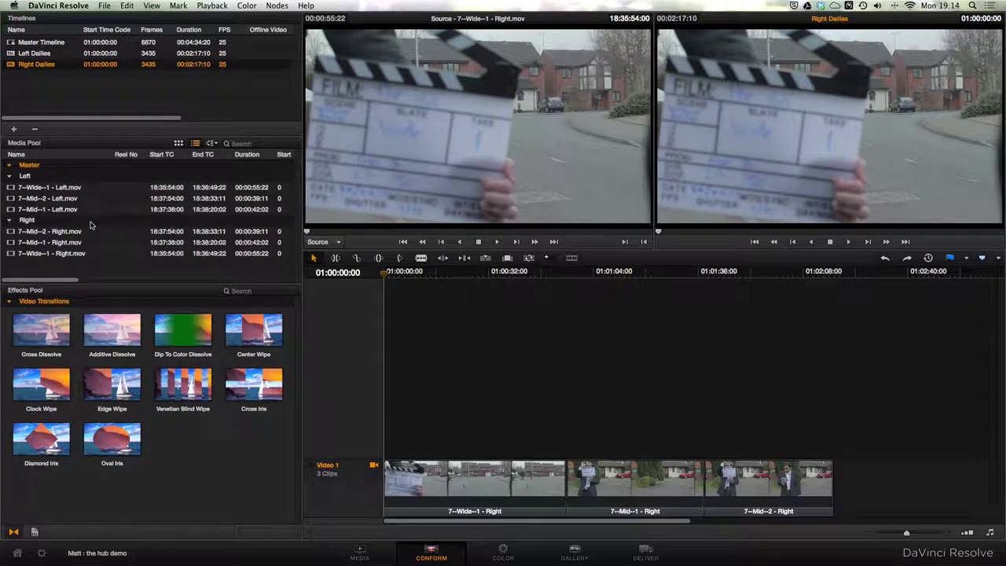
{"action": "key", "text": "shift+6"}
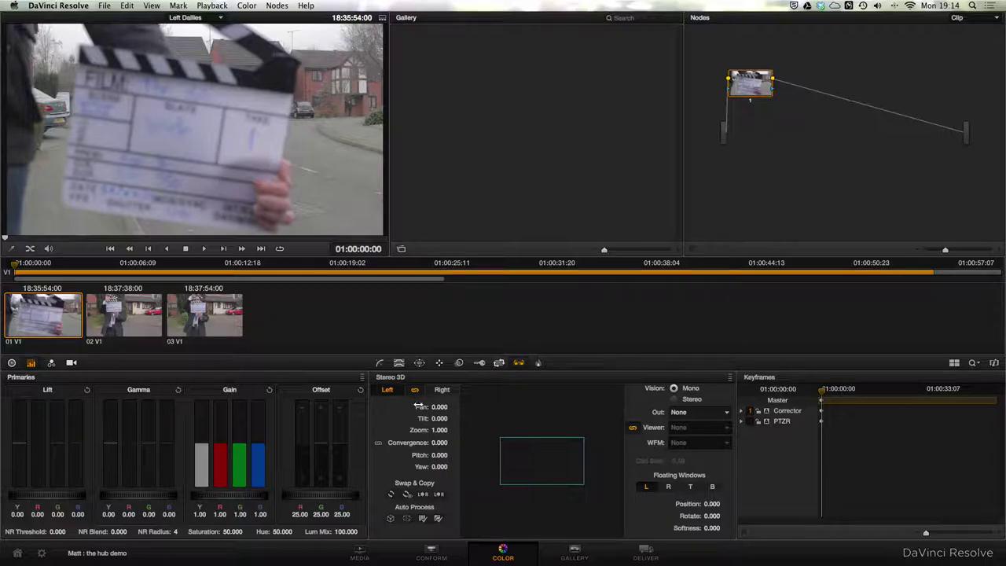
Step: Set Stereo 3D vision to Stereo, preview Anaglyph (Color) output, then set output back to None
{"action": "left_click", "coordinate": [674, 399]}
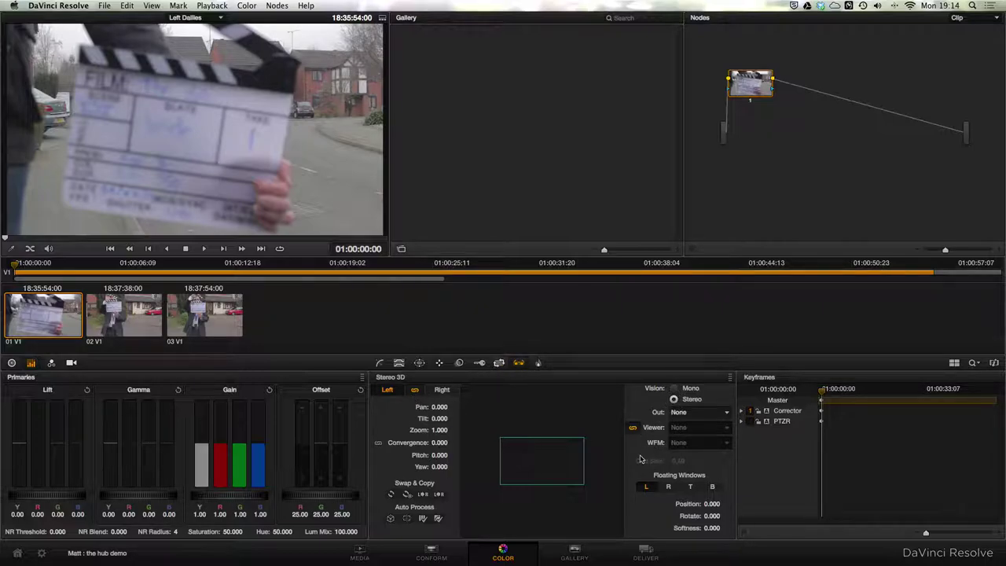
{"action": "left_click", "coordinate": [681, 413]}
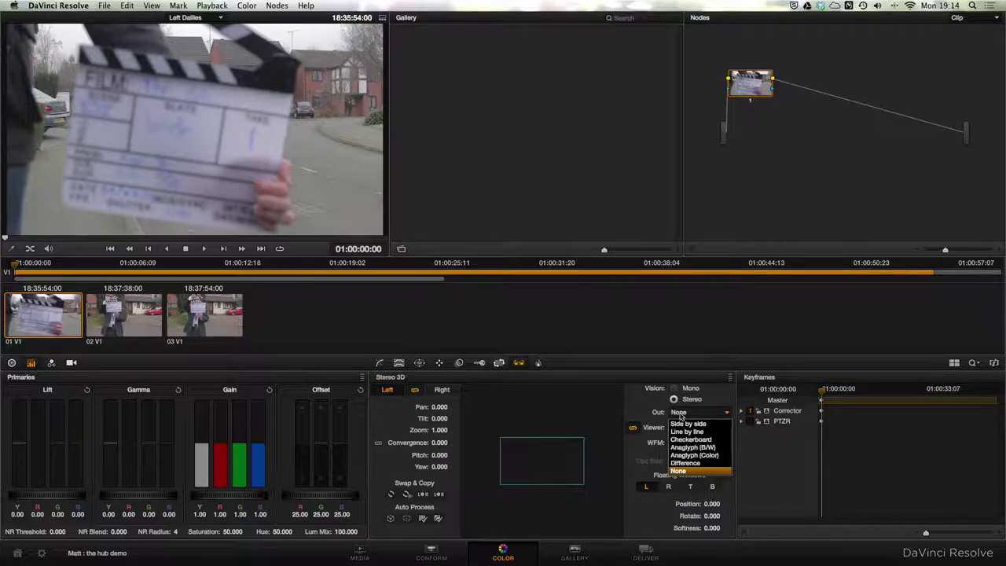
{"action": "left_click", "coordinate": [688, 455]}
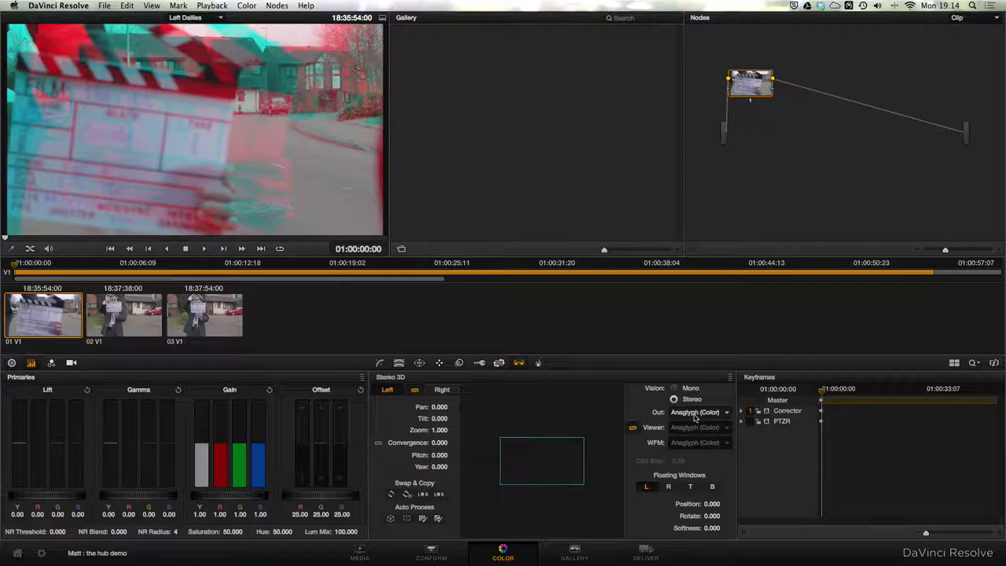
{"action": "left_click", "coordinate": [695, 413]}
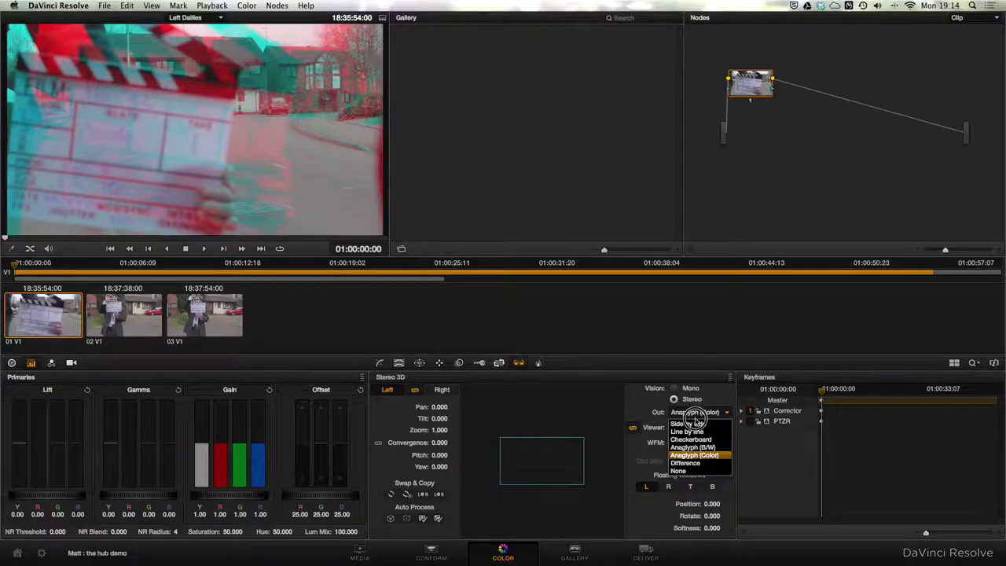
{"action": "left_click", "coordinate": [695, 470]}
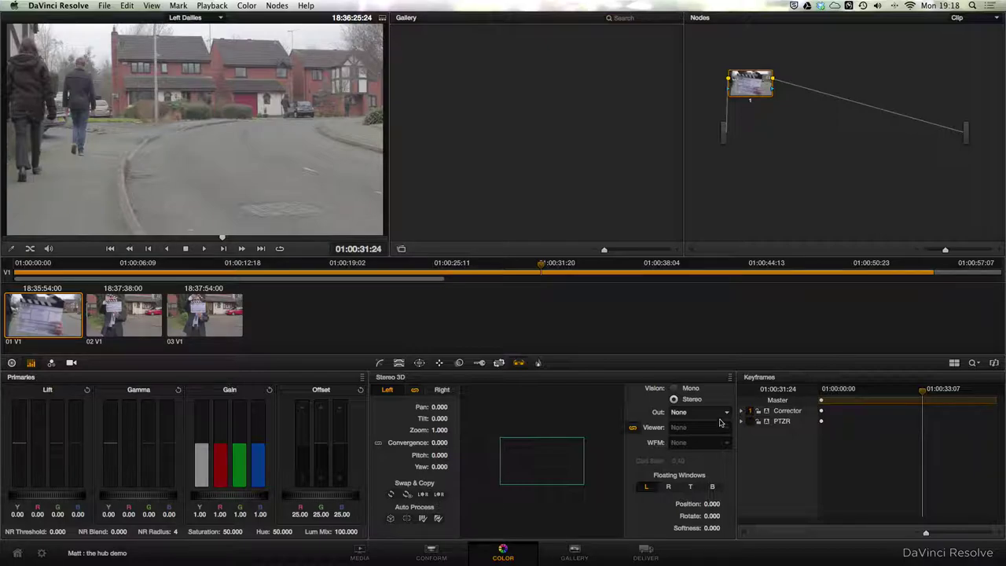
Step: Switch the stereo output to Difference and scrub to a later frame
{"action": "left_click", "coordinate": [721, 413]}
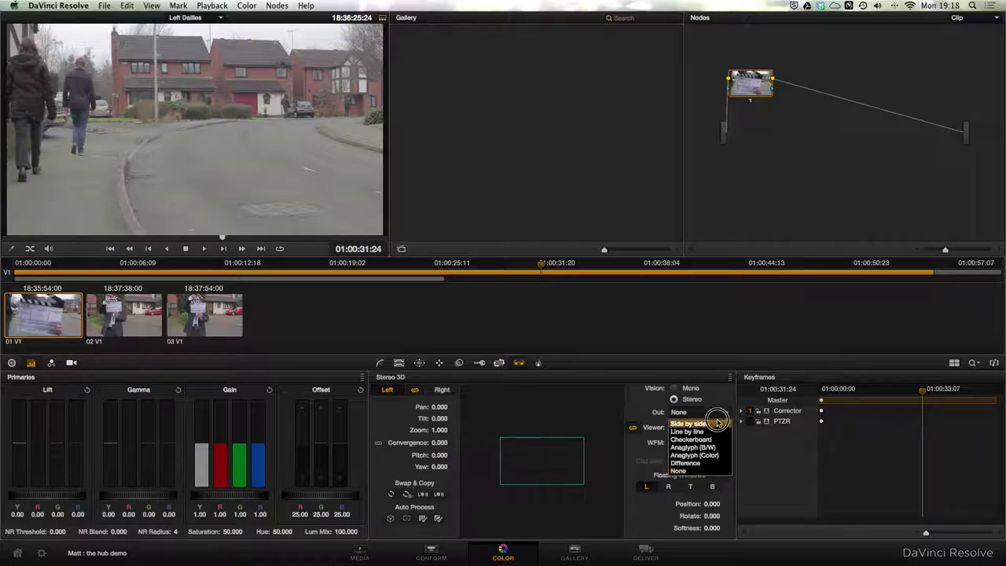
{"action": "left_click", "coordinate": [707, 464]}
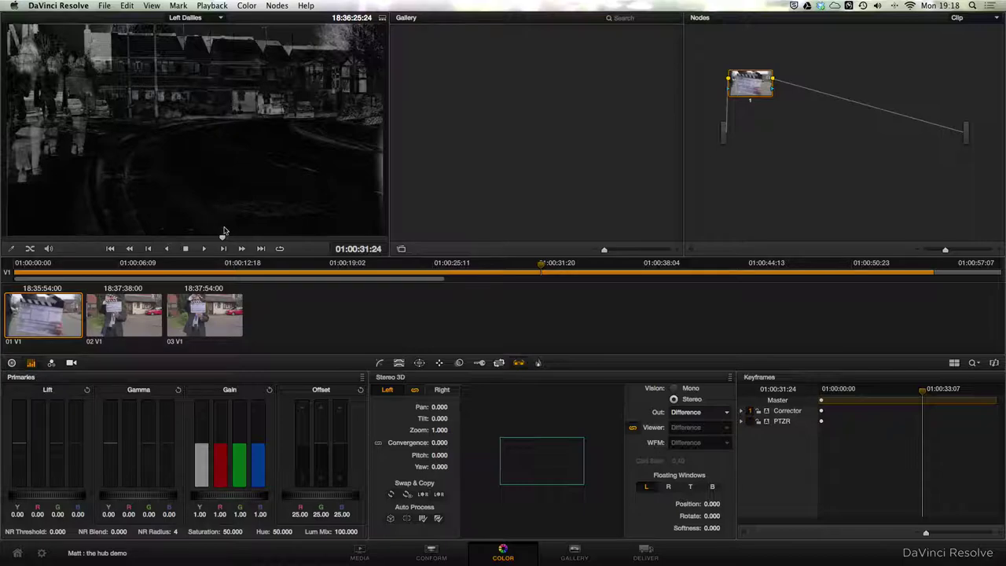
{"action": "left_click_drag", "start_coordinate": [223, 236], "coordinate": [270, 239]}
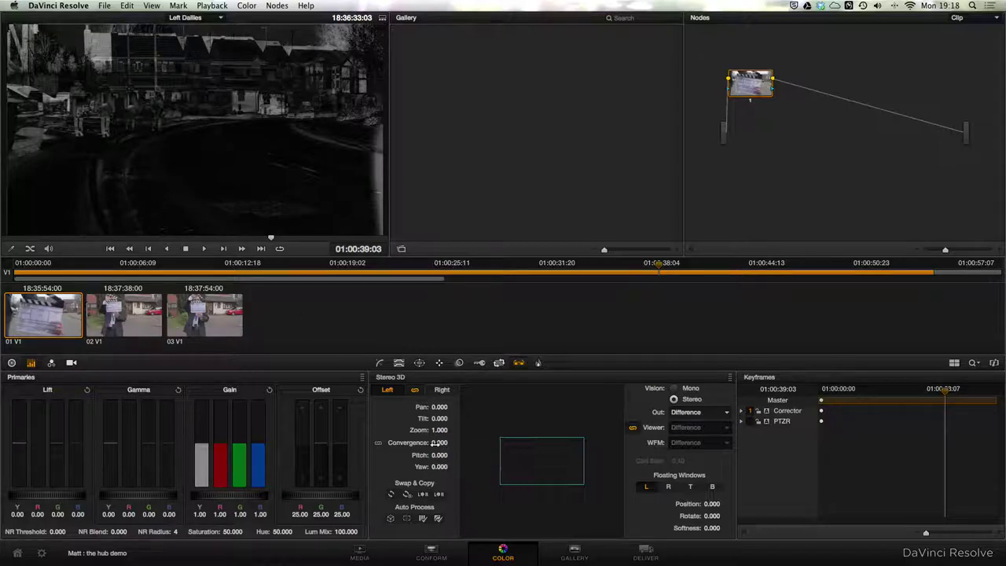
Step: Lower the left eye's convergence to about -80.260 to line up the eyes
{"action": "left_click_drag", "start_coordinate": [439, 443], "coordinate": [43, 432]}
{"action": "left_click_drag", "start_coordinate": [449, 442], "coordinate": [3, 358]}
{"action": "left_click_drag", "start_coordinate": [448, 442], "coordinate": [9, 224]}
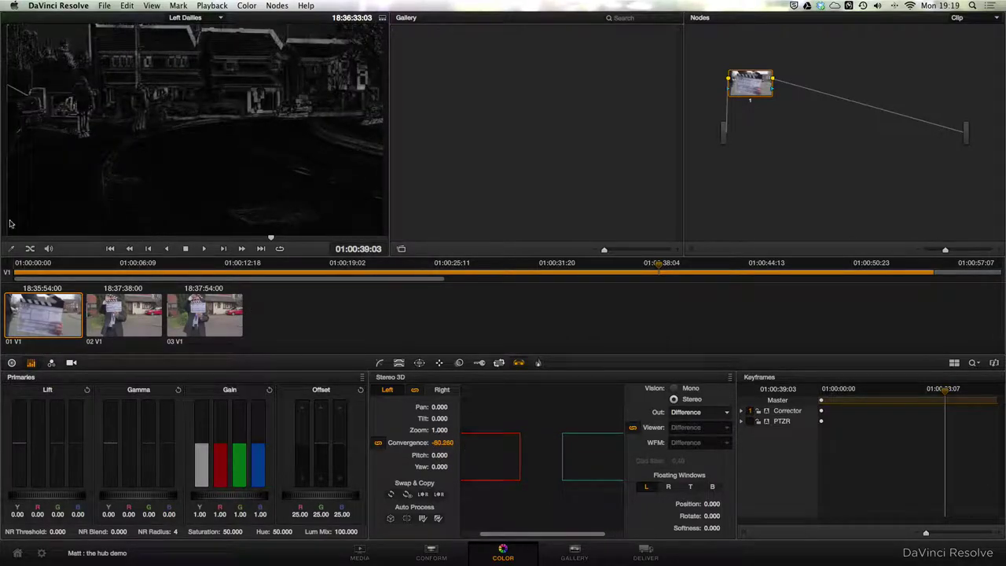
Step: Auto-align the stereo eyes, then preview them as Anaglyph, Line by line and Side by side
{"action": "left_click", "coordinate": [391, 521]}
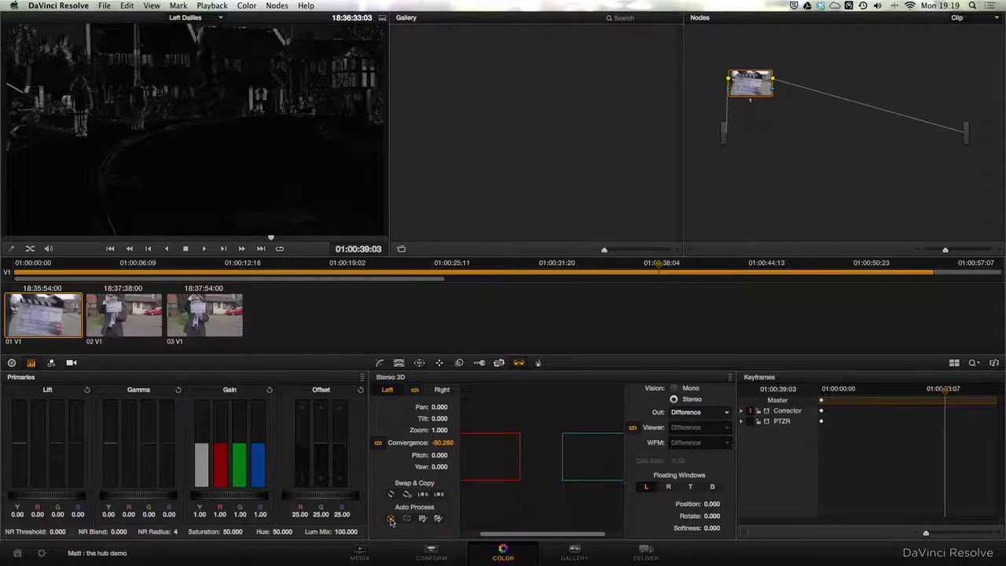
{"action": "left_click", "coordinate": [699, 413]}
{"action": "left_click", "coordinate": [705, 457]}
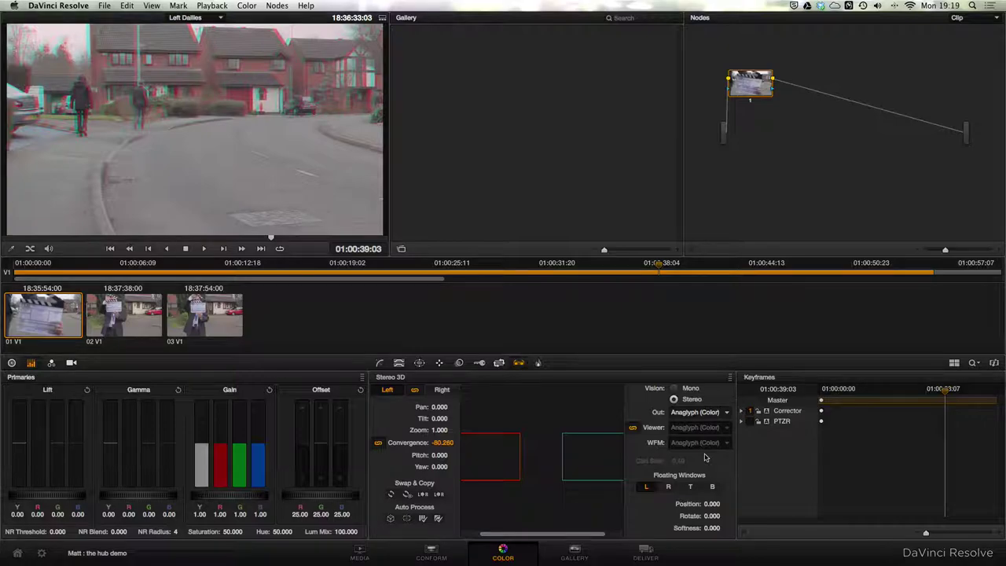
{"action": "left_click", "coordinate": [695, 413]}
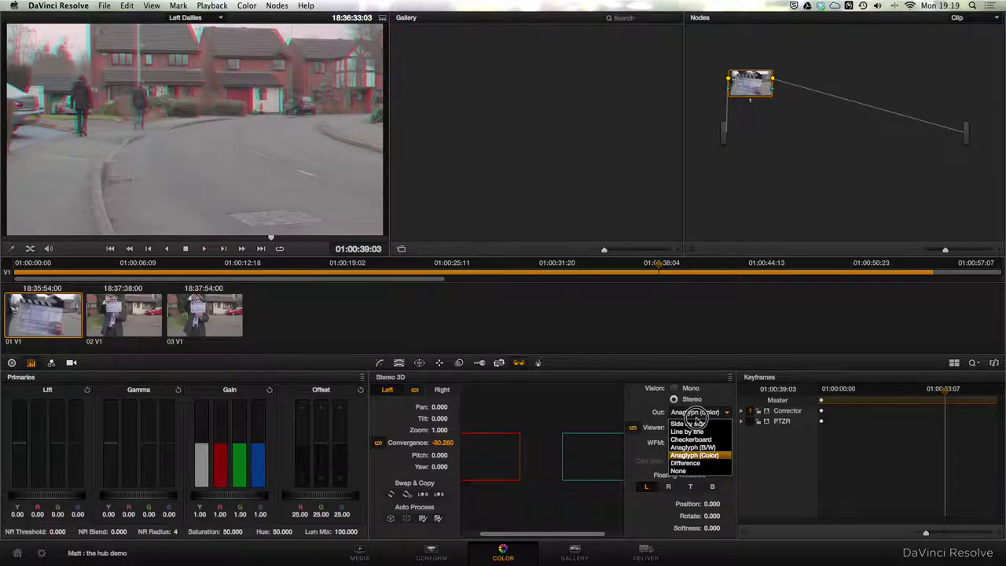
{"action": "left_click", "coordinate": [696, 431]}
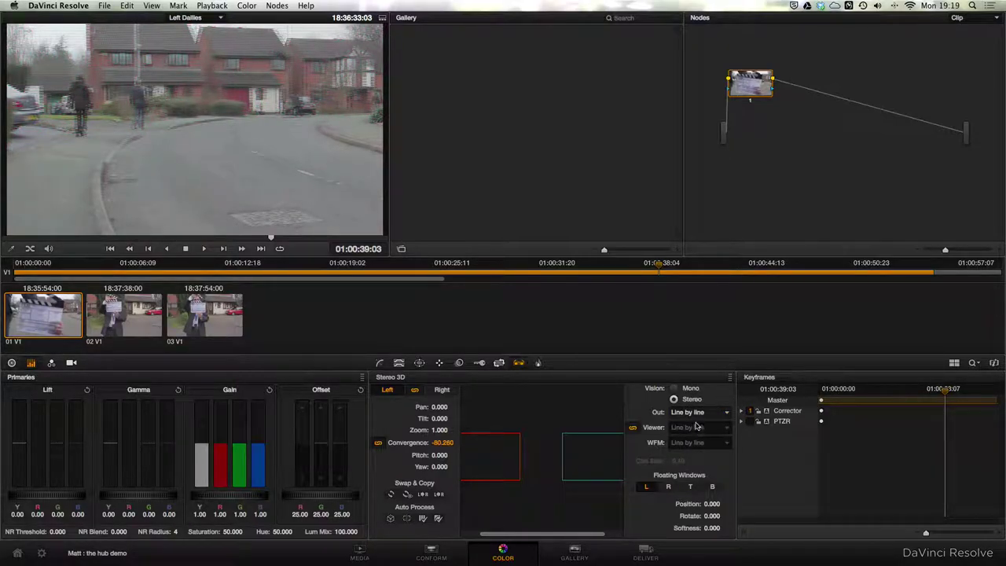
{"action": "left_click", "coordinate": [696, 412]}
{"action": "left_click", "coordinate": [697, 425]}
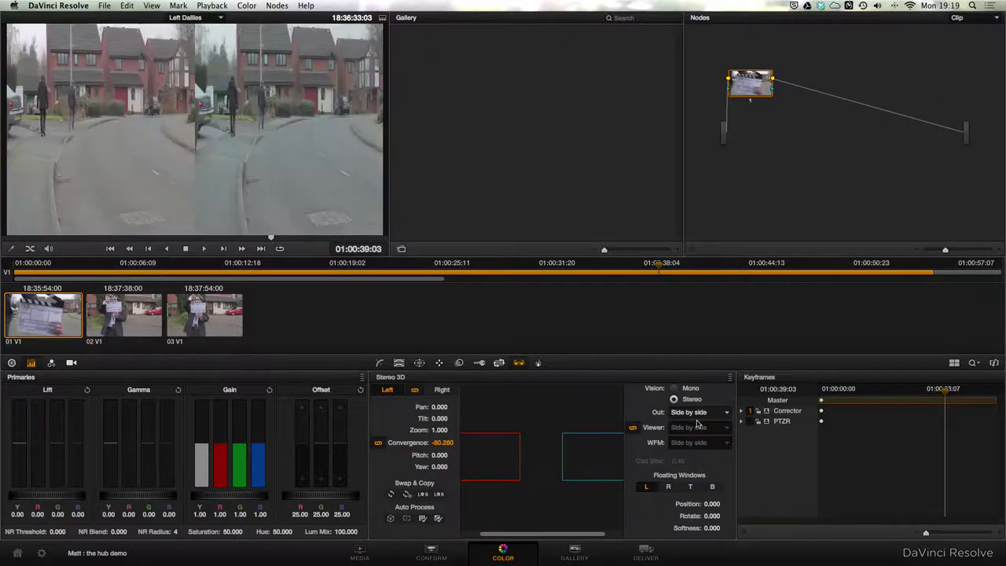
Step: Recheck Line by line and Anaglyph previews, then apply Stereo Color Match (Gain R 0.83, G 0.99, B 0.87)
{"action": "left_click", "coordinate": [698, 412]}
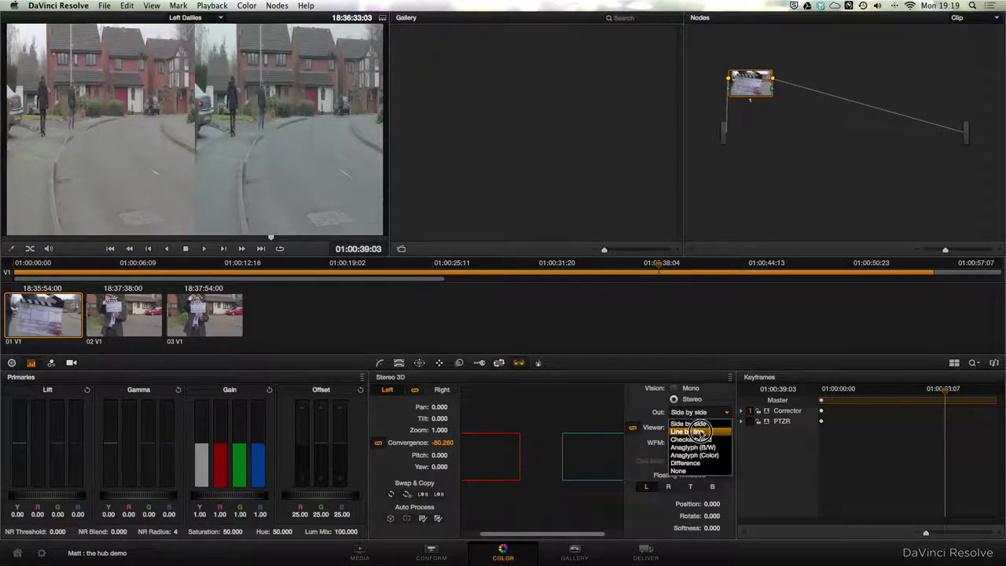
{"action": "left_click", "coordinate": [699, 431]}
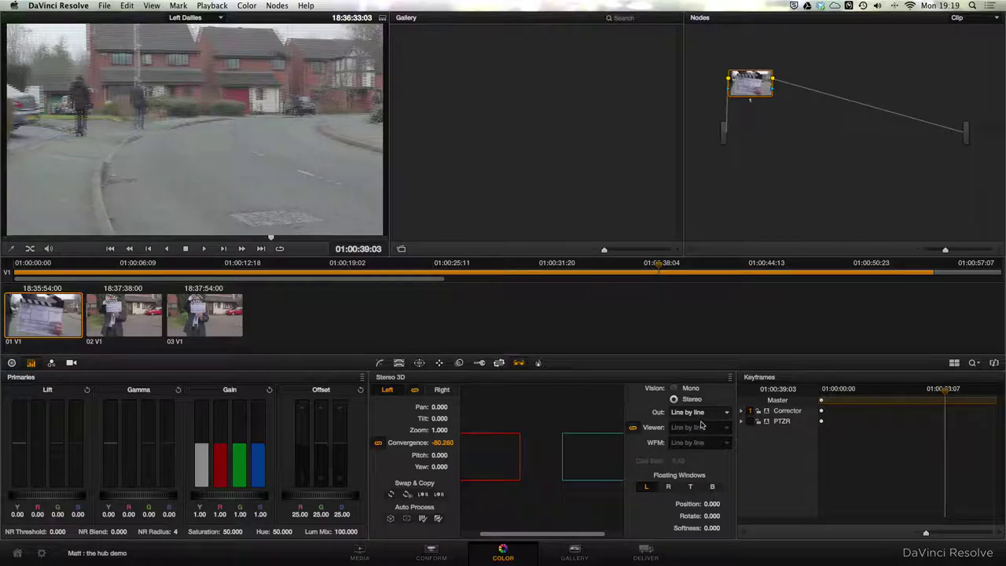
{"action": "left_click", "coordinate": [698, 412]}
{"action": "left_click", "coordinate": [705, 452]}
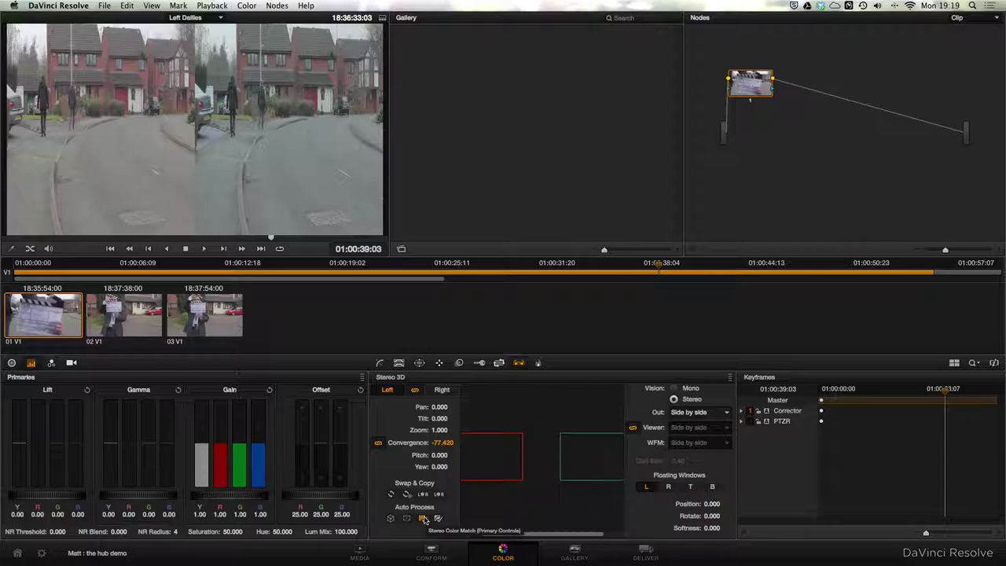
{"action": "left_click", "coordinate": [423, 519]}
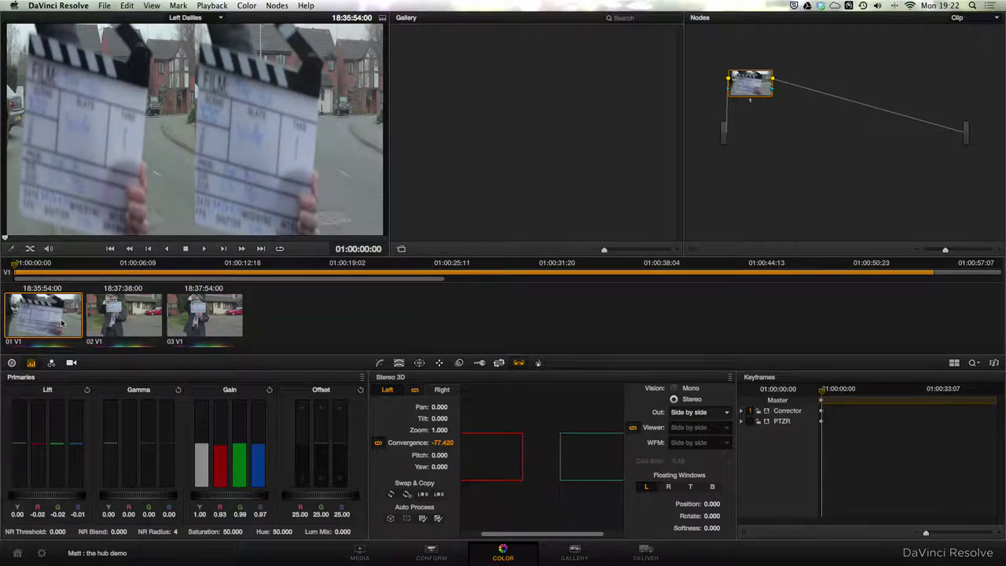
Step: On the Deliver page, choose the QuickTime H.264 codec and render individual source clips
{"action": "left_click", "coordinate": [635, 555]}
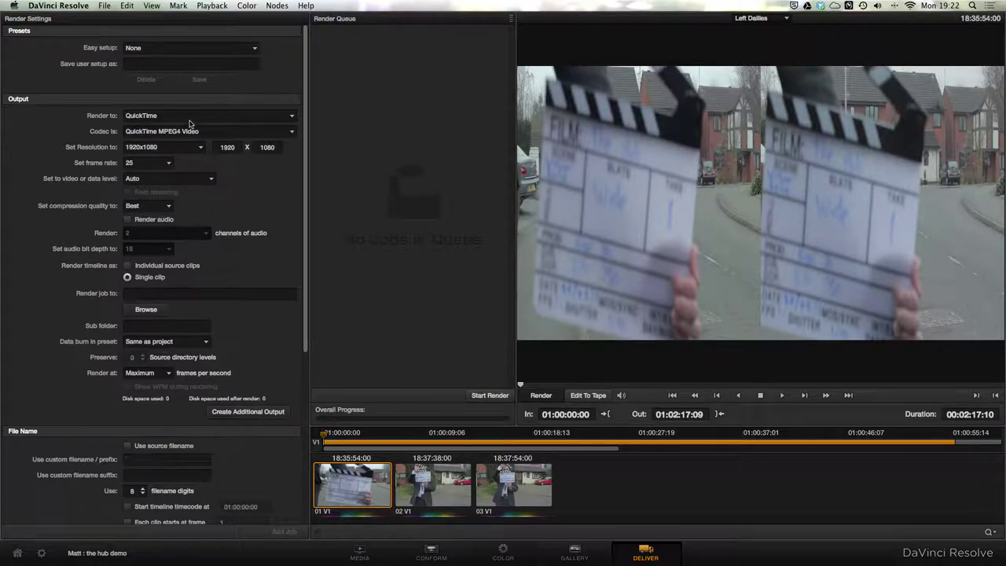
{"action": "scroll", "coordinate": [191, 173], "scroll_direction": "down", "scroll_amount": 3}
{"action": "left_click", "coordinate": [198, 70]}
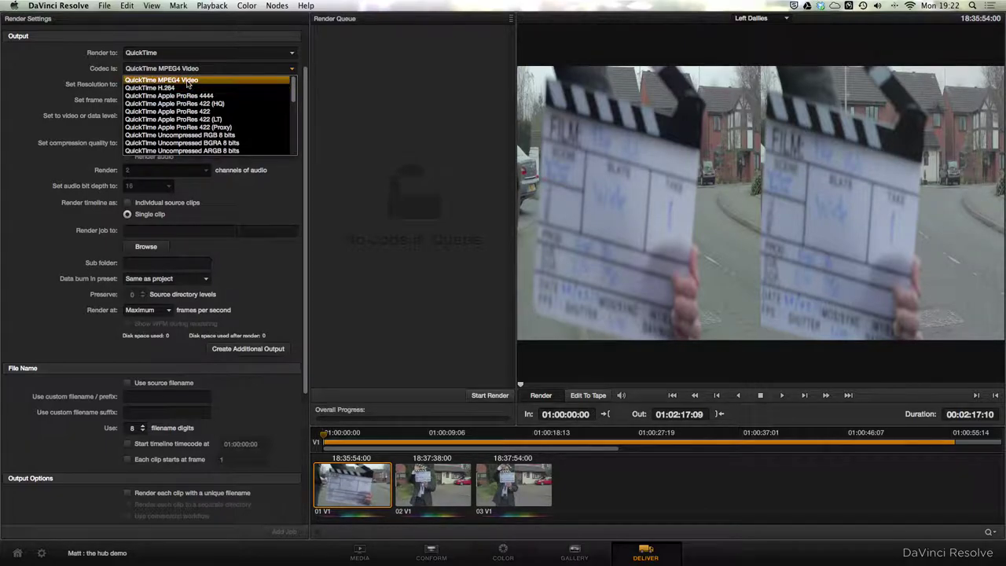
{"action": "left_click", "coordinate": [187, 87]}
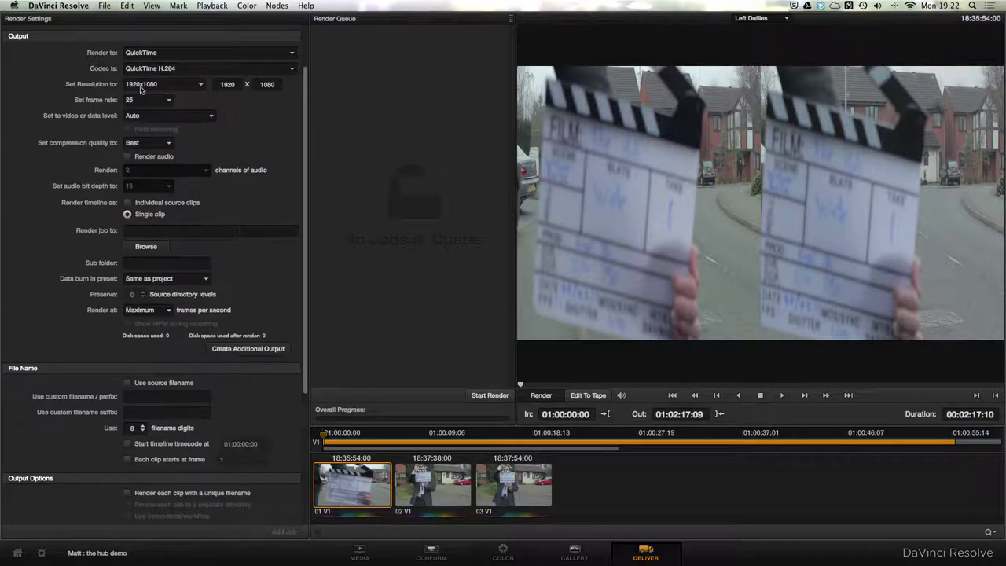
{"action": "scroll", "coordinate": [152, 198], "scroll_direction": "down", "scroll_amount": 3}
{"action": "left_click", "coordinate": [164, 140]}
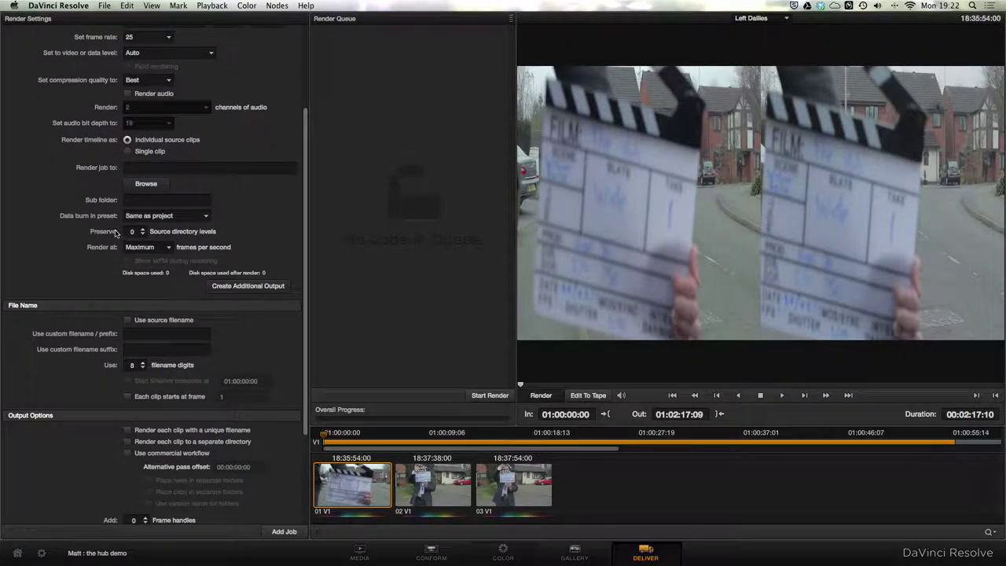
Step: Set the render destination to a new 'Offline' folder in Edit One/the hub/Demo
{"action": "left_click", "coordinate": [142, 186]}
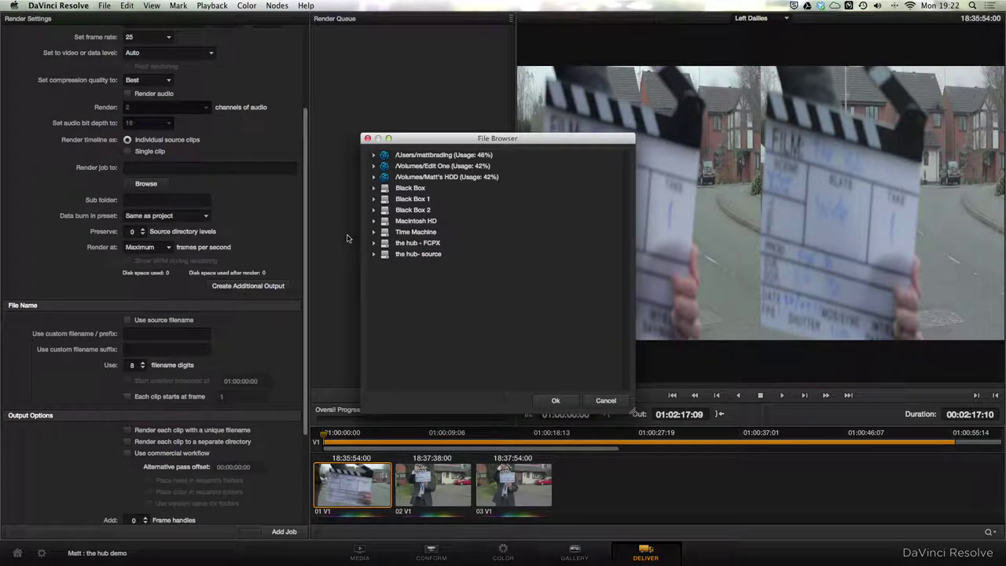
{"action": "double_click", "coordinate": [428, 167]}
{"action": "double_click", "coordinate": [417, 233]}
{"action": "double_click", "coordinate": [422, 254]}
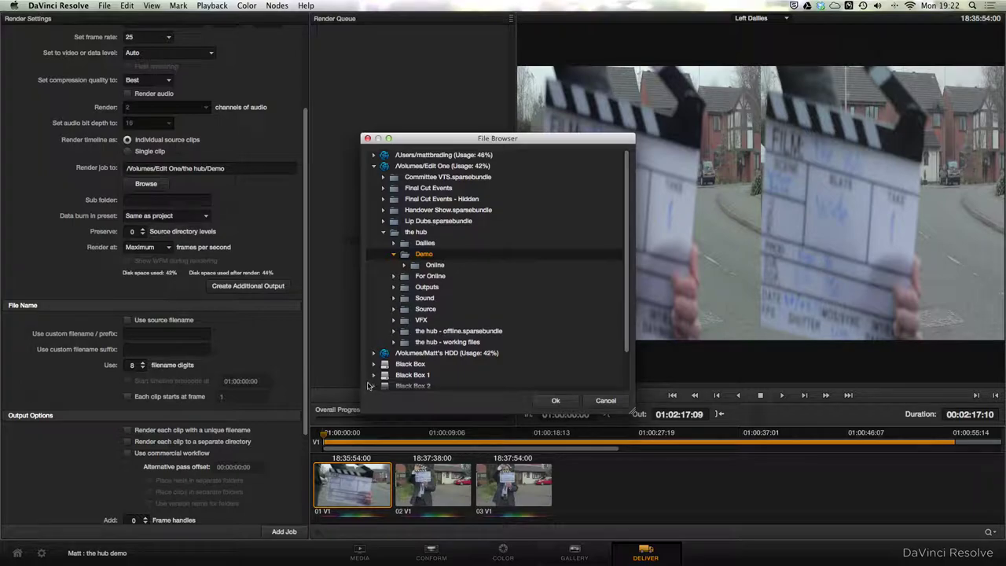
{"action": "right_click", "coordinate": [428, 253]}
{"action": "left_click", "coordinate": [465, 270]}
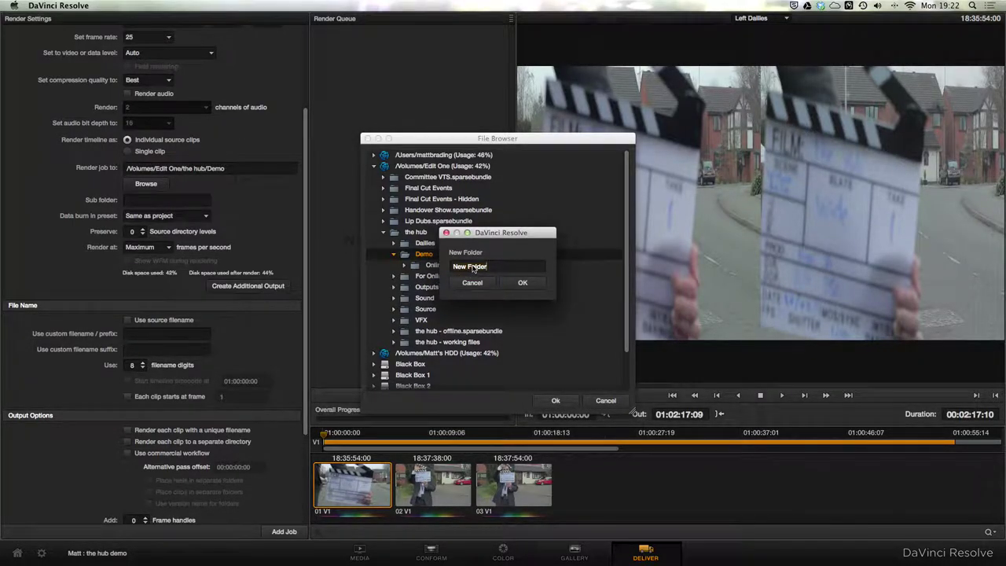
{"action": "type", "text": "Offline"}
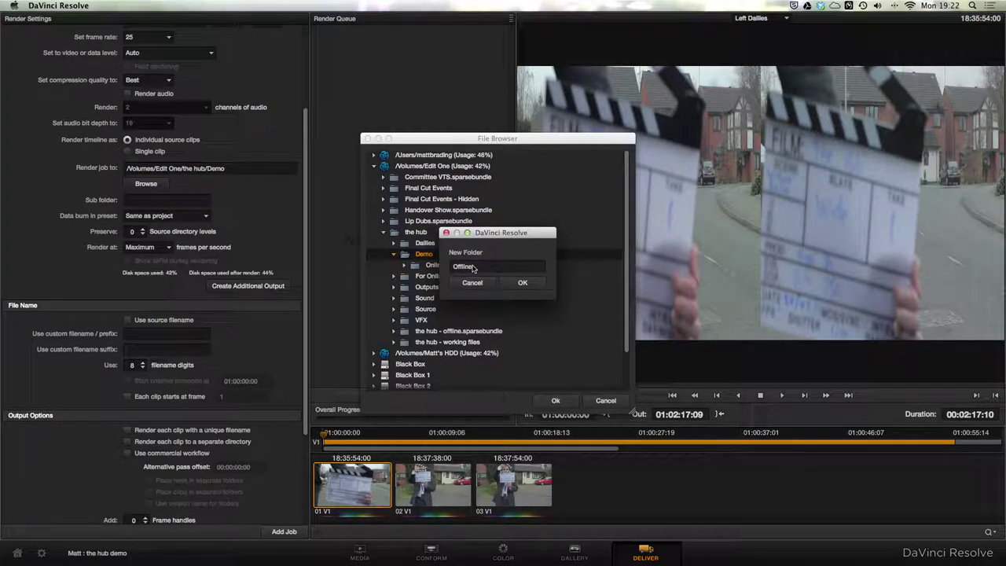
{"action": "left_click", "coordinate": [521, 282]}
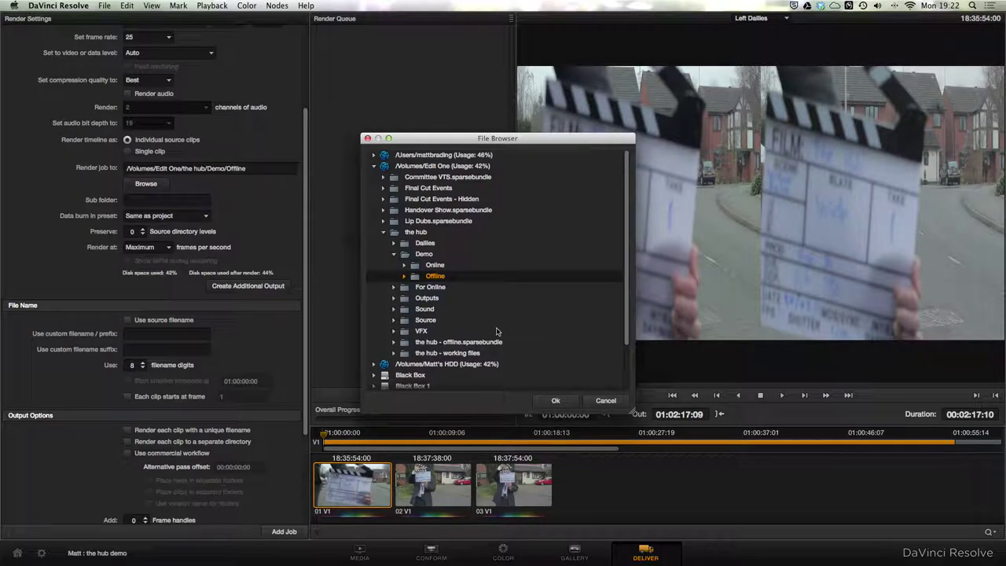
{"action": "left_click", "coordinate": [555, 400]}
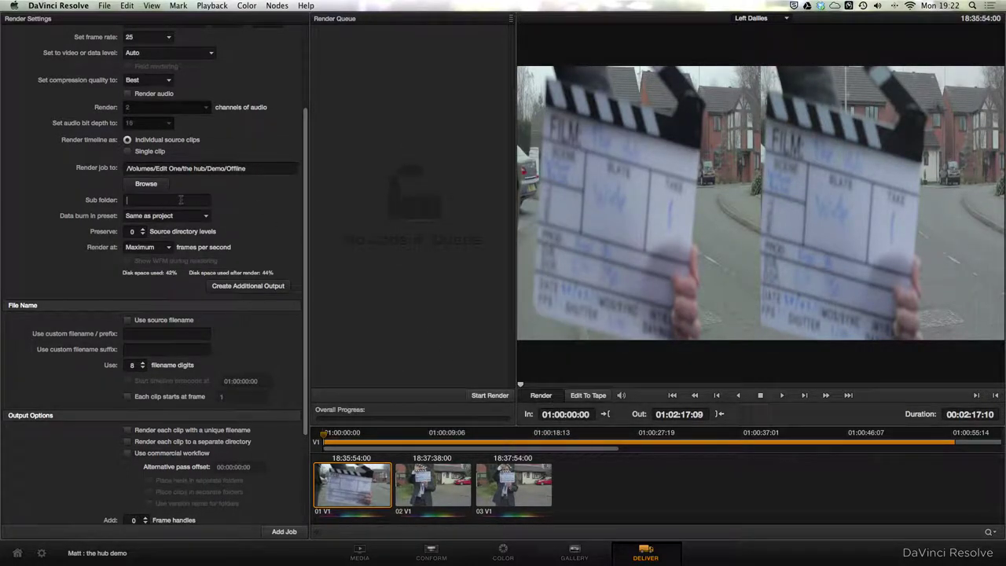
Step: Name files after source clips, enable side-by-side 3D stereoscopic rendering, and queue the Left Dailies job
{"action": "scroll", "coordinate": [181, 200], "scroll_direction": "down", "scroll_amount": 3}
{"action": "left_click", "coordinate": [141, 186]}
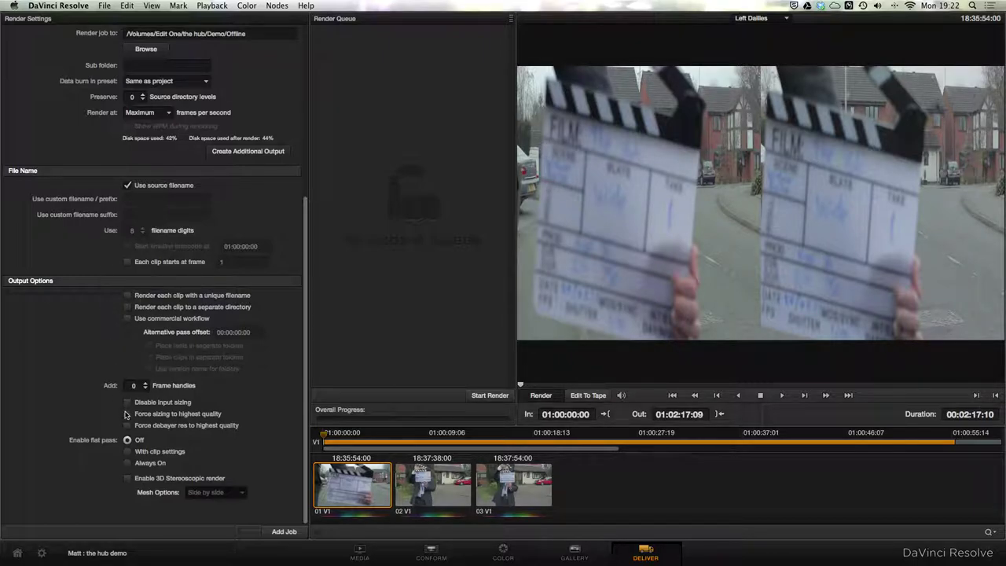
{"action": "left_click", "coordinate": [124, 478]}
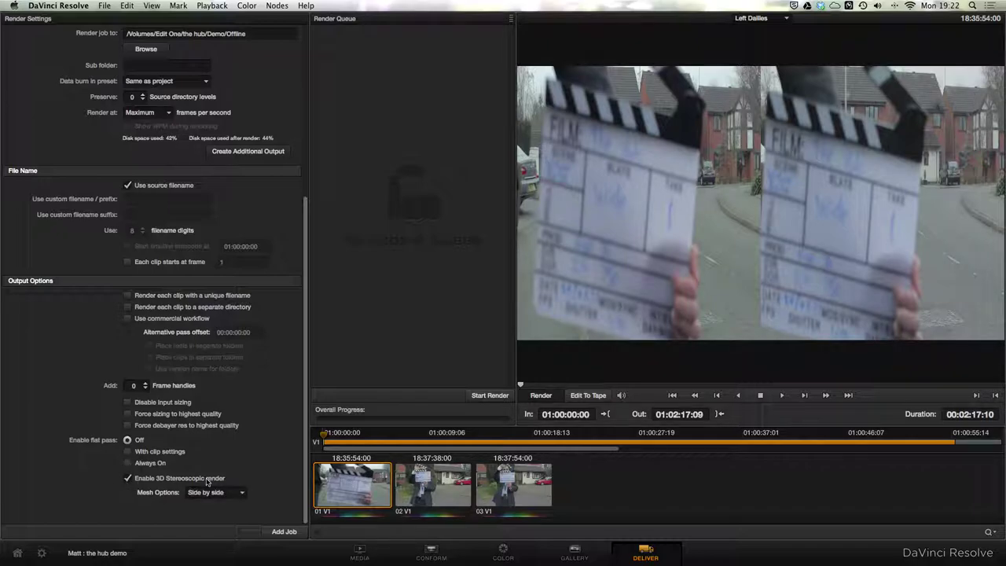
{"action": "left_click", "coordinate": [221, 494]}
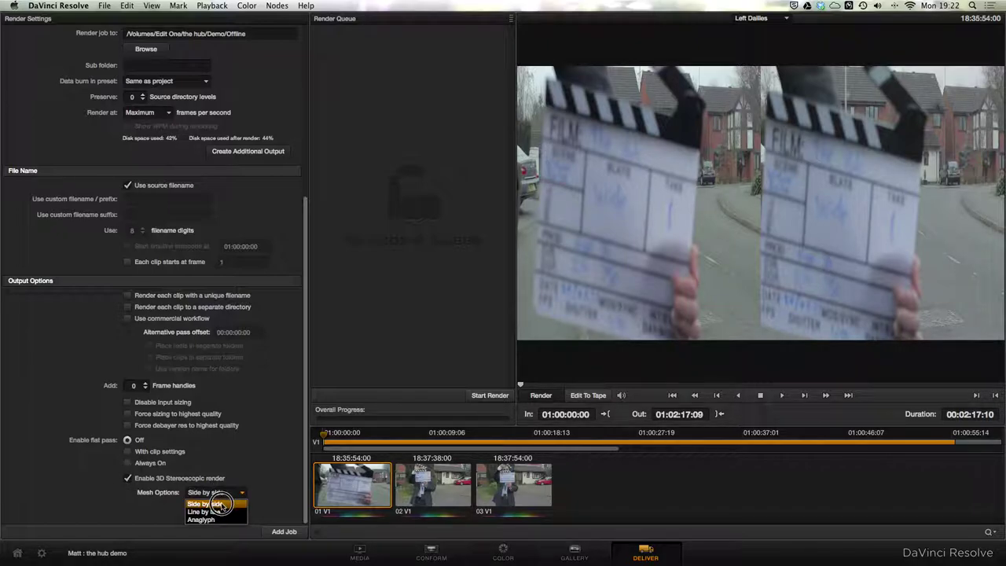
{"action": "left_click", "coordinate": [218, 497]}
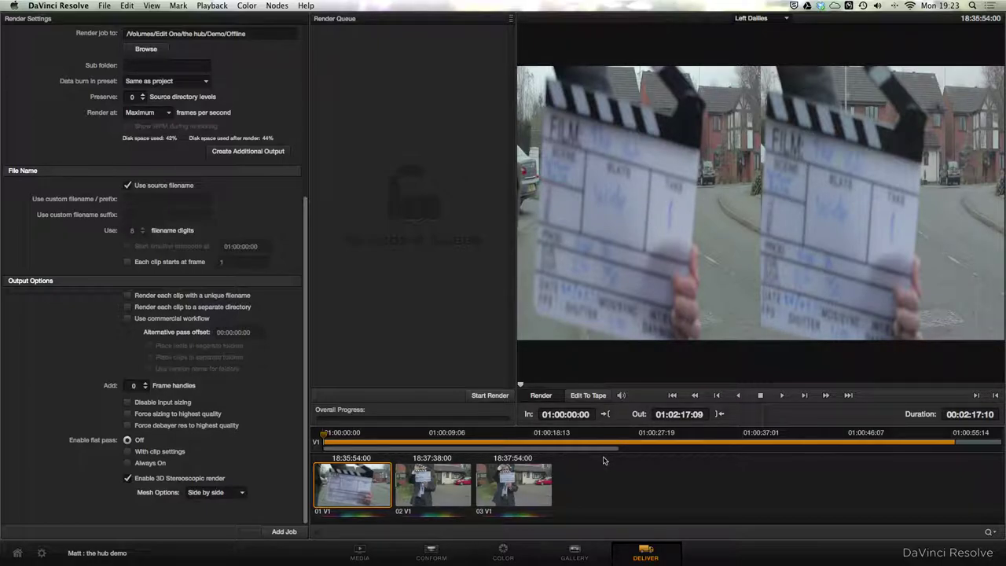
{"action": "left_click", "coordinate": [271, 532]}
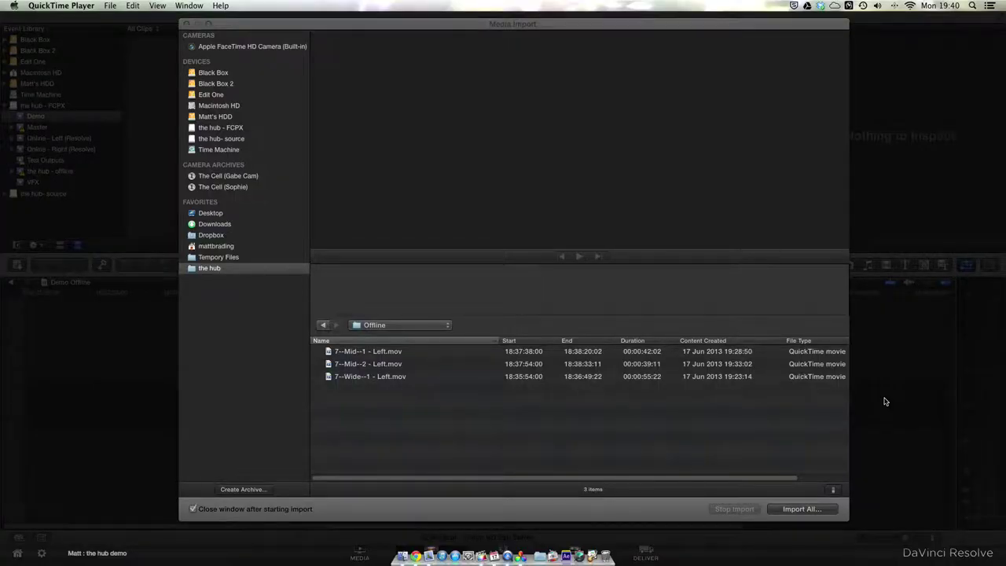
Step: Preview the Mid-1, Mid-2 and Wide-1 Left .mov clips in Media Import
{"action": "left_click", "coordinate": [460, 353]}
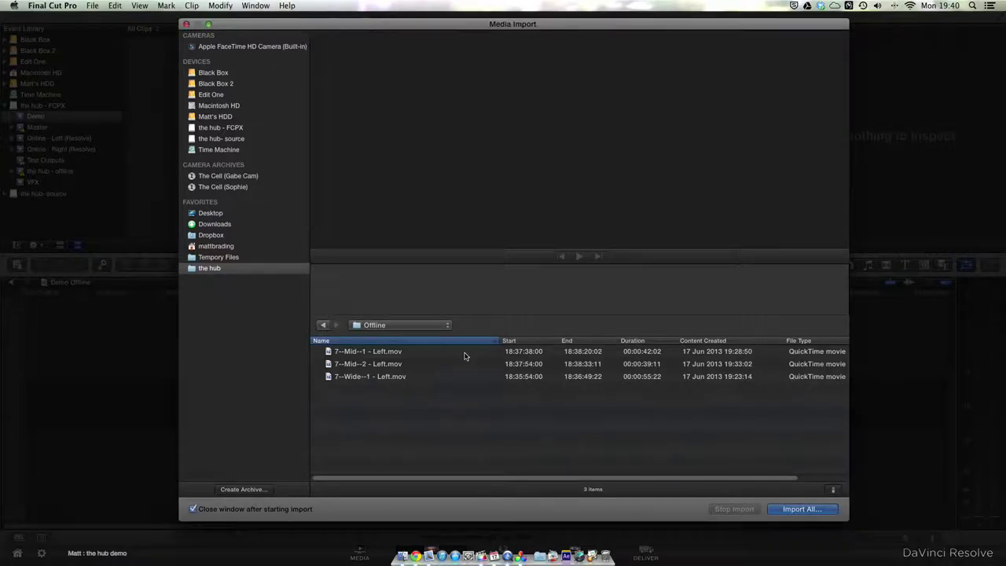
{"action": "left_click", "coordinate": [451, 353]}
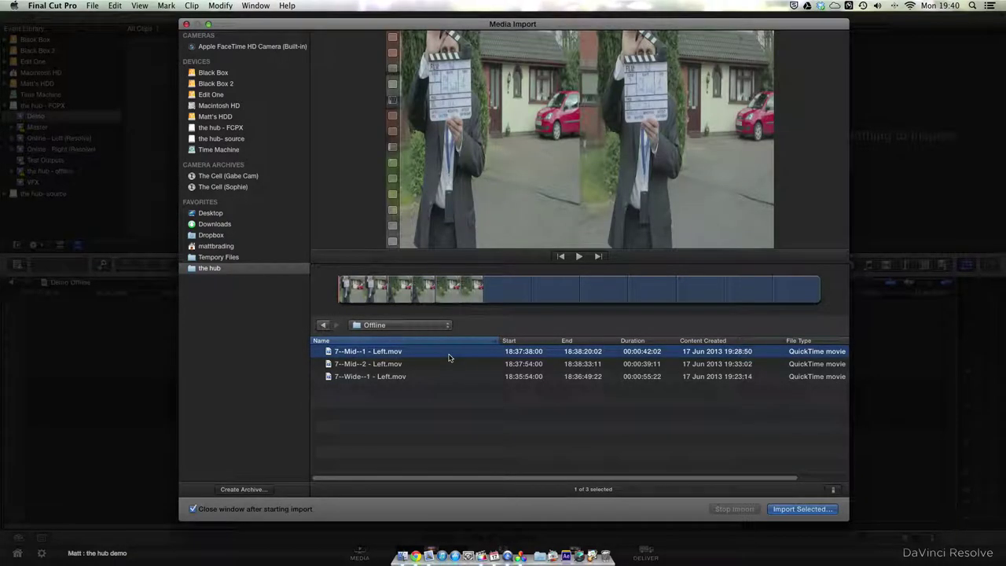
{"action": "left_click", "coordinate": [462, 293]}
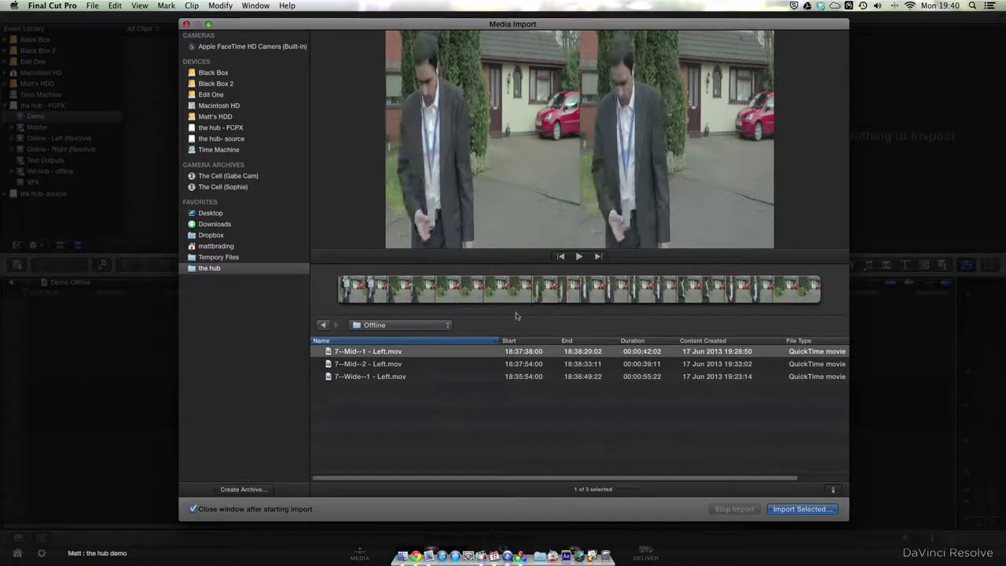
{"action": "left_click", "coordinate": [436, 363]}
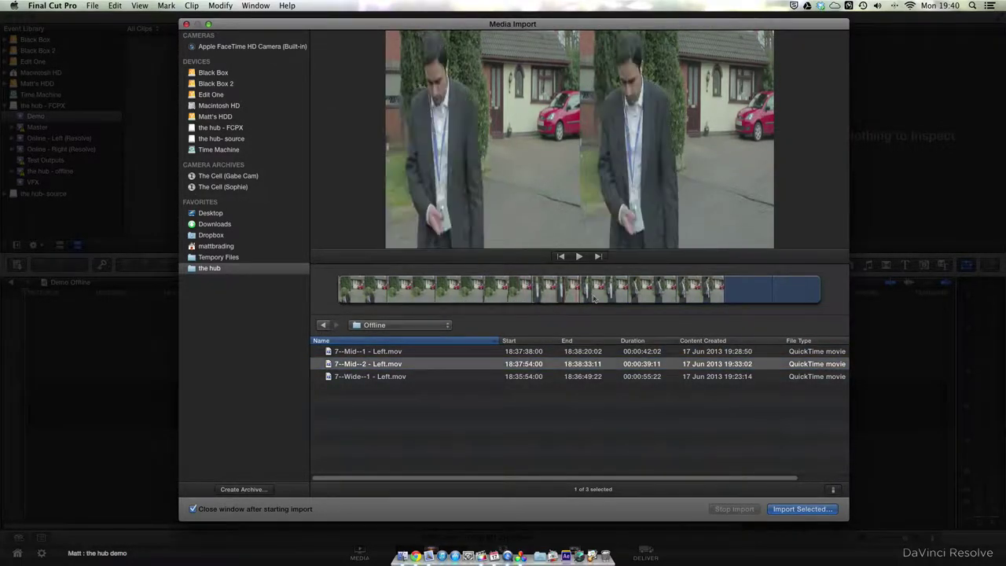
{"action": "left_click", "coordinate": [696, 300]}
{"action": "left_click", "coordinate": [425, 377]}
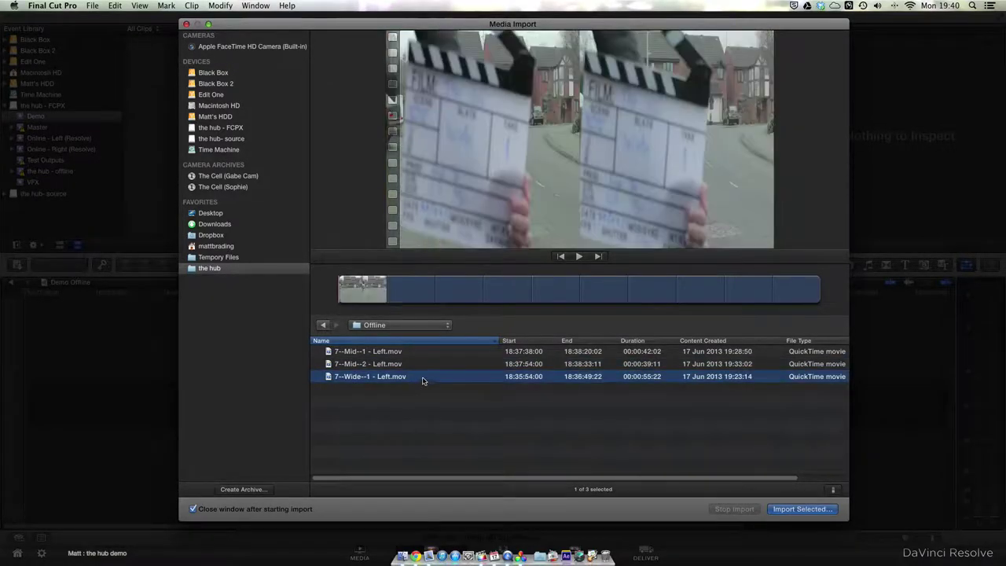
{"action": "left_click", "coordinate": [448, 300]}
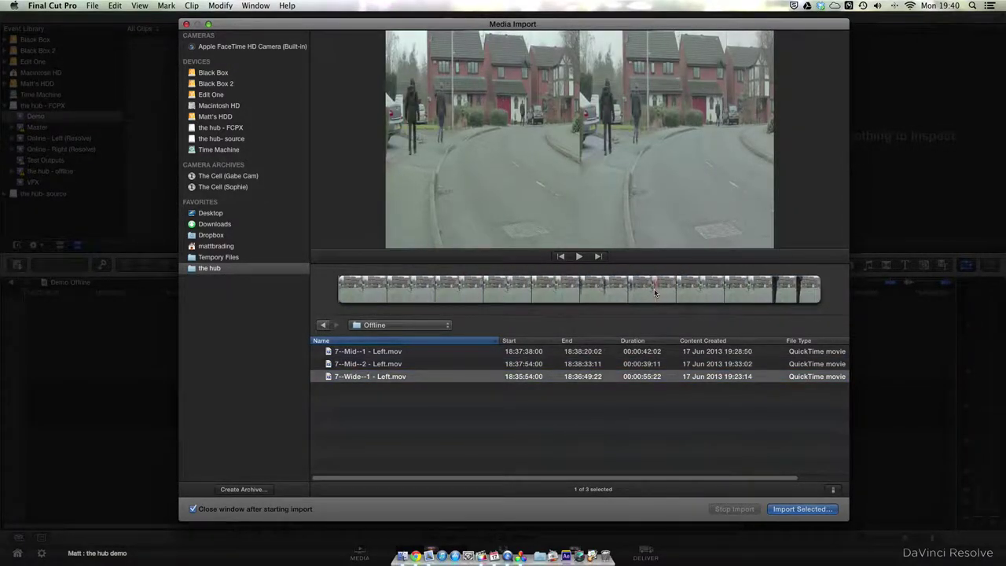
Step: Select all three Left clips and Import All
{"action": "left_click", "coordinate": [514, 443]}
{"action": "key", "text": "super+a"}
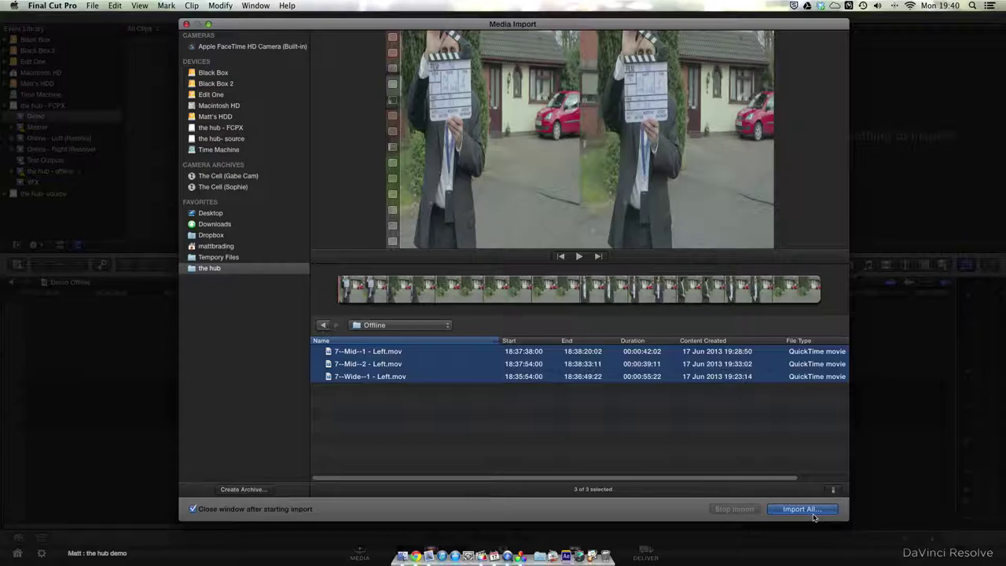
{"action": "left_click", "coordinate": [810, 511]}
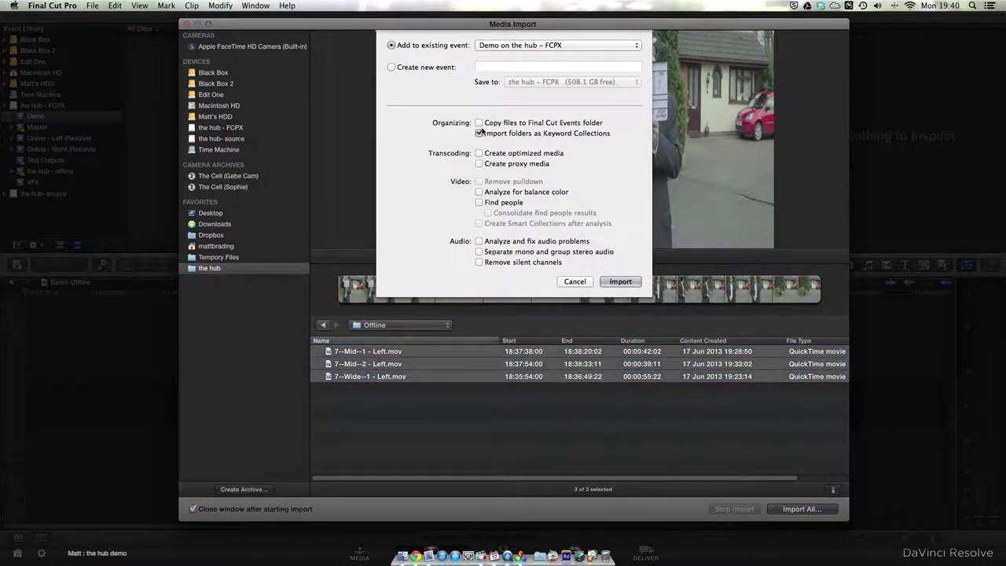
Step: Confirm the import into Demo, then mark and append a Wide-1 range to the timeline
{"action": "key", "text": "Return"}
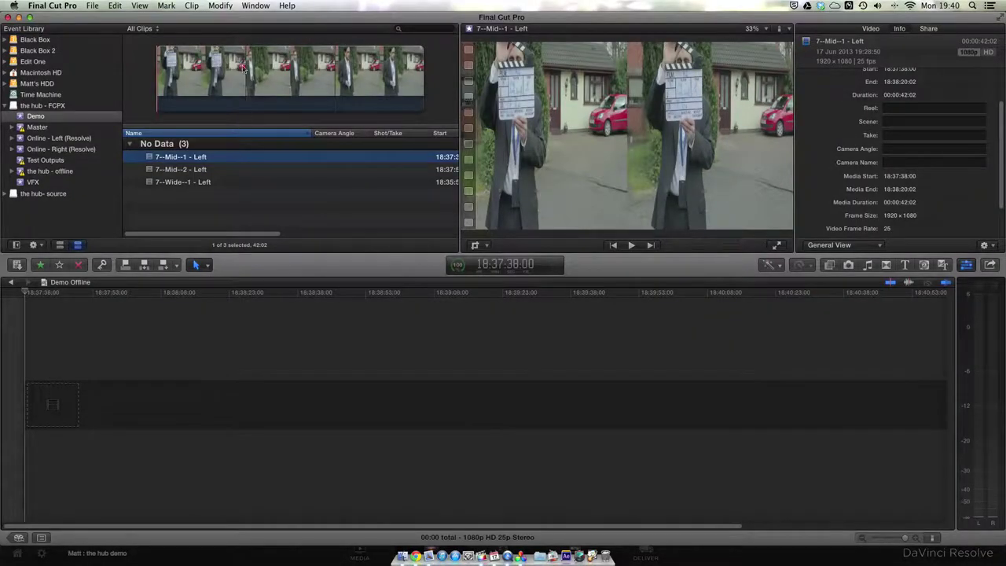
{"action": "left_click", "coordinate": [240, 67]}
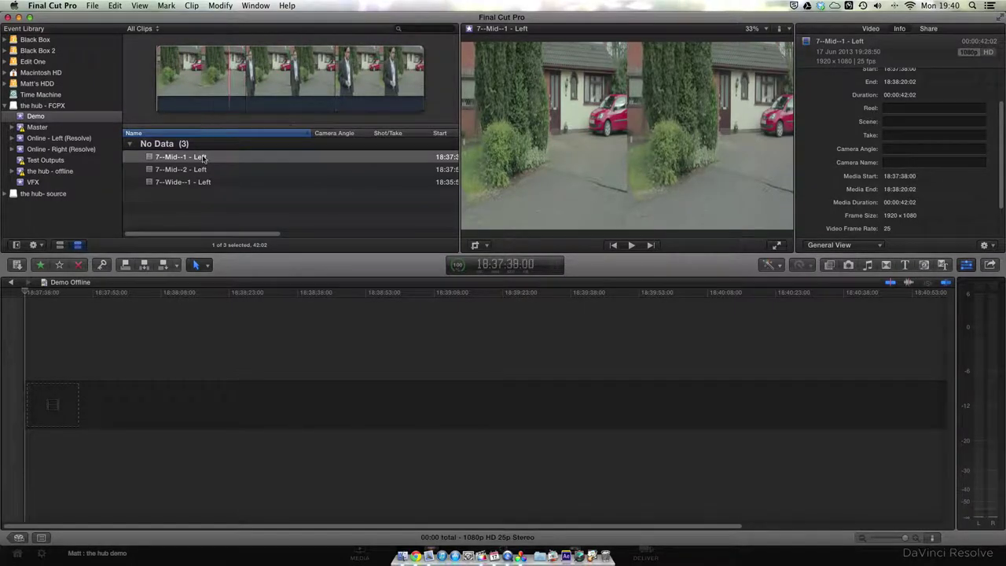
{"action": "key", "text": "Down"}
{"action": "key", "text": "Down"}
{"action": "left_click", "coordinate": [241, 91]}
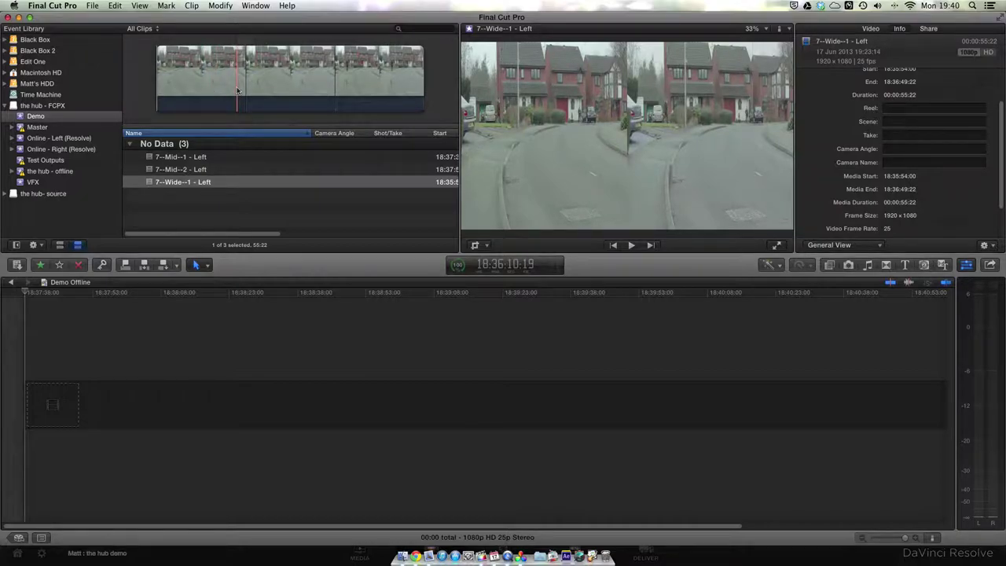
{"action": "key", "text": "i"}
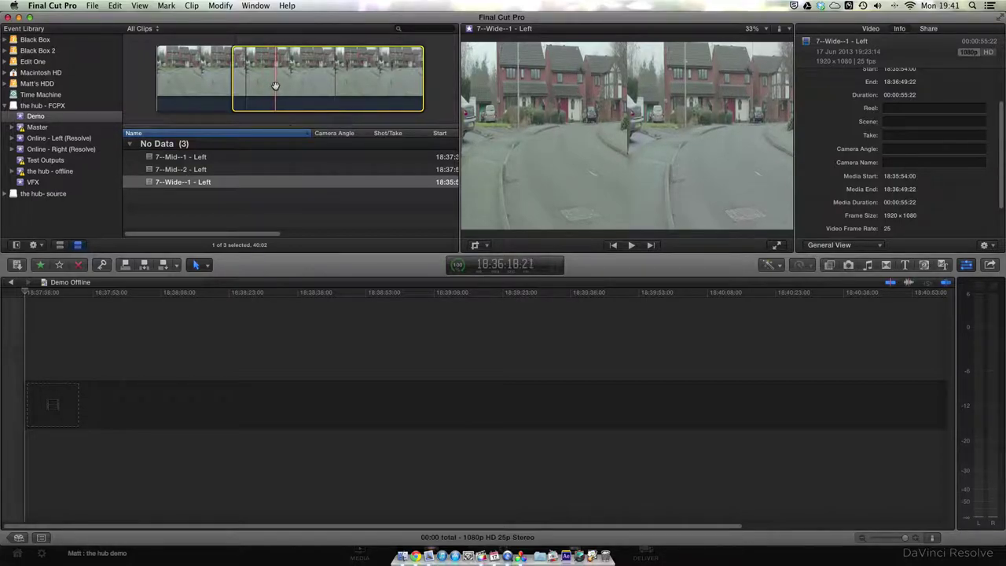
{"action": "key", "text": "o"}
{"action": "key", "text": "e"}
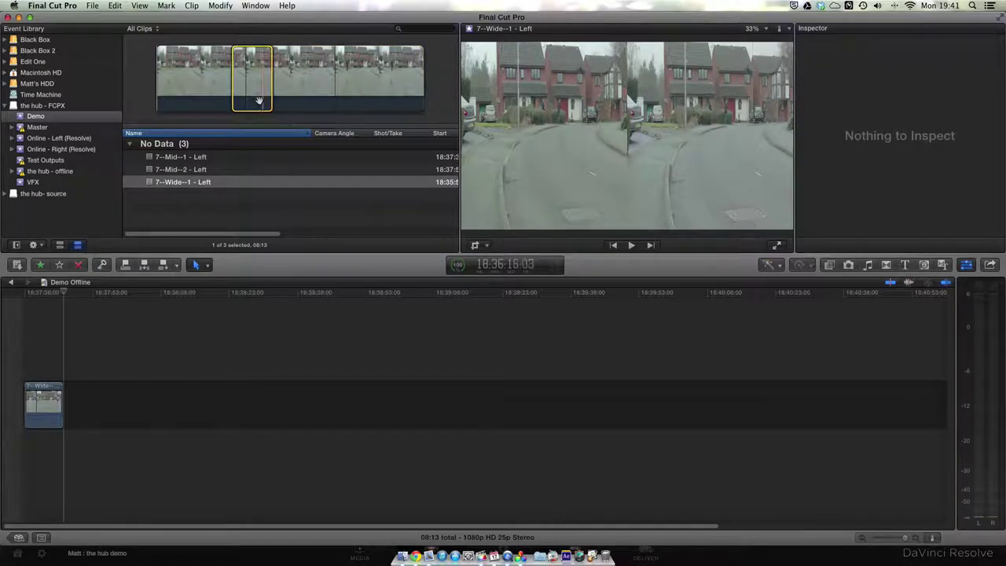
Step: Mark an in/out range on Mid-1 and append it after the Wide clip
{"action": "left_click", "coordinate": [216, 157]}
{"action": "key", "text": "super+4"}
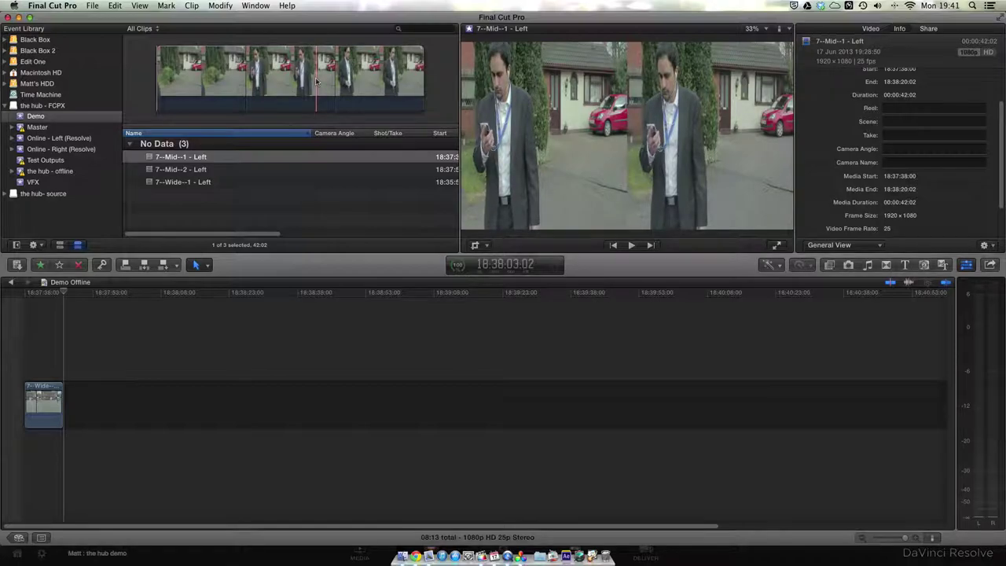
{"action": "key", "text": "i"}
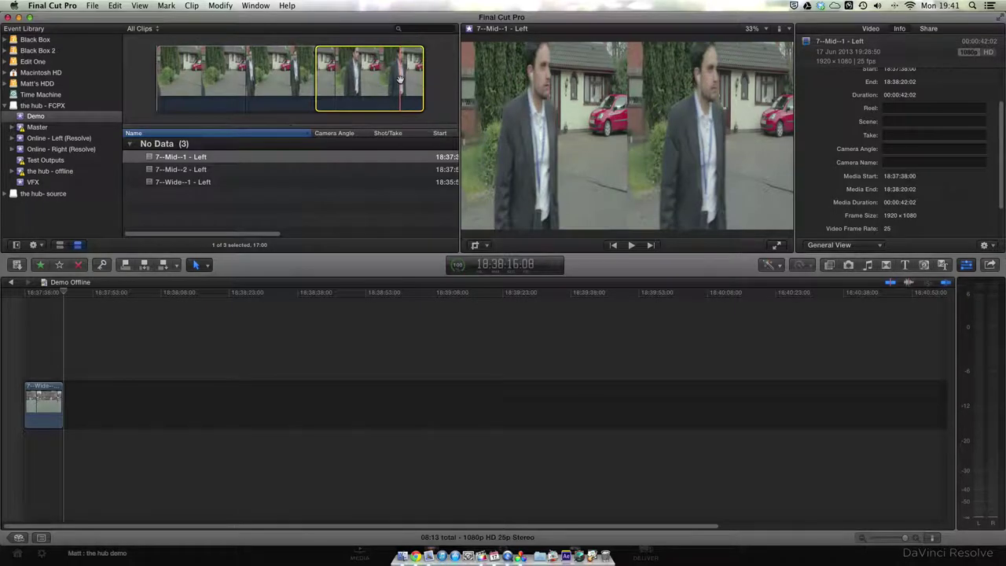
{"action": "key", "text": "o"}
{"action": "key", "text": "e"}
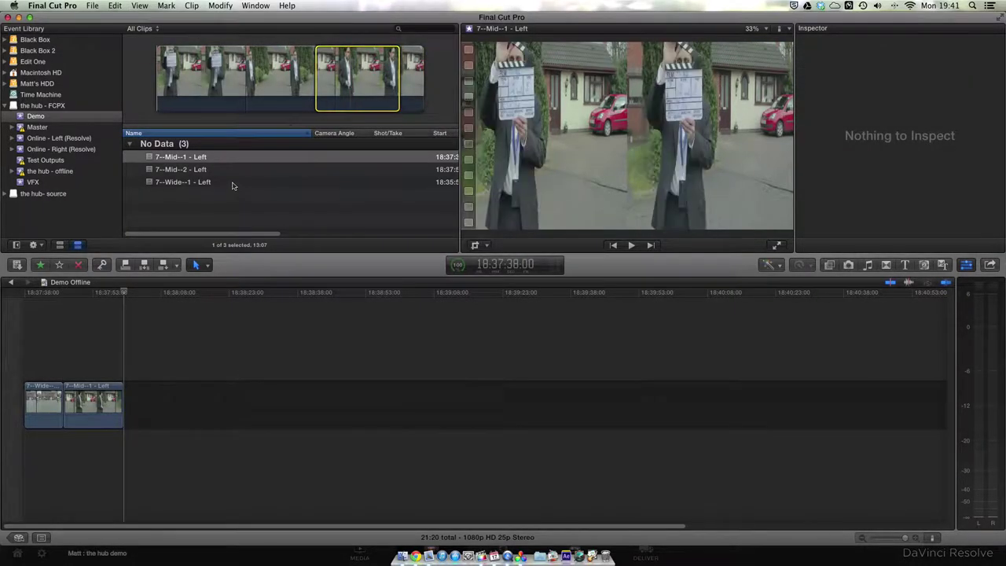
Step: Append a second, later Wide-1 range and return the playhead to the start
{"action": "left_click", "coordinate": [223, 183]}
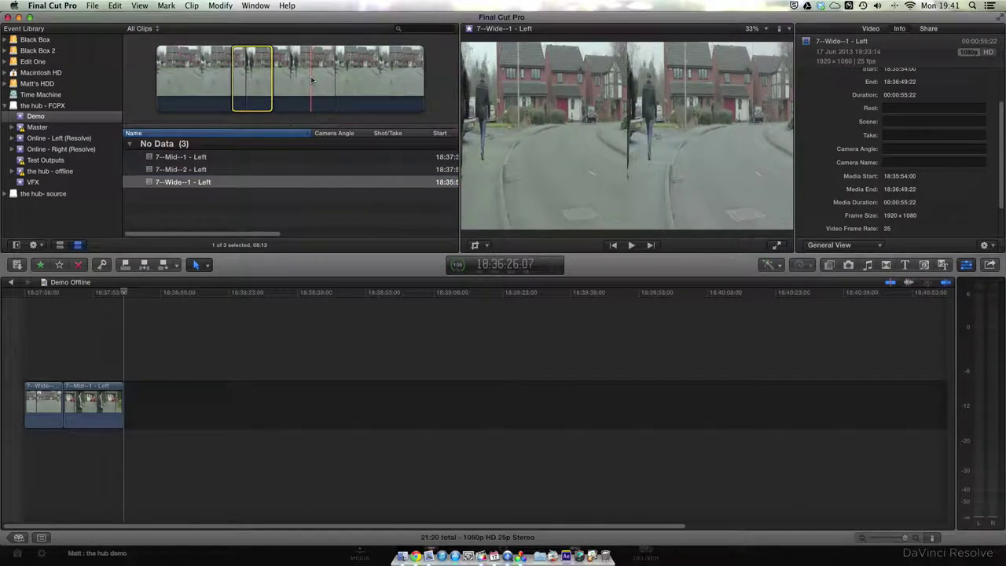
{"action": "left_click", "coordinate": [312, 79]}
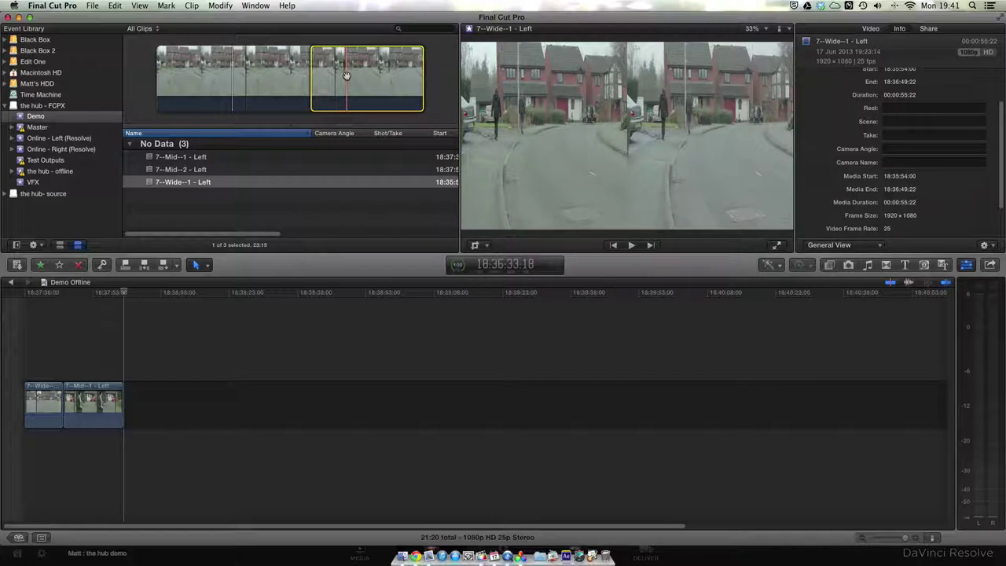
{"action": "key", "text": "o"}
{"action": "key", "text": "e"}
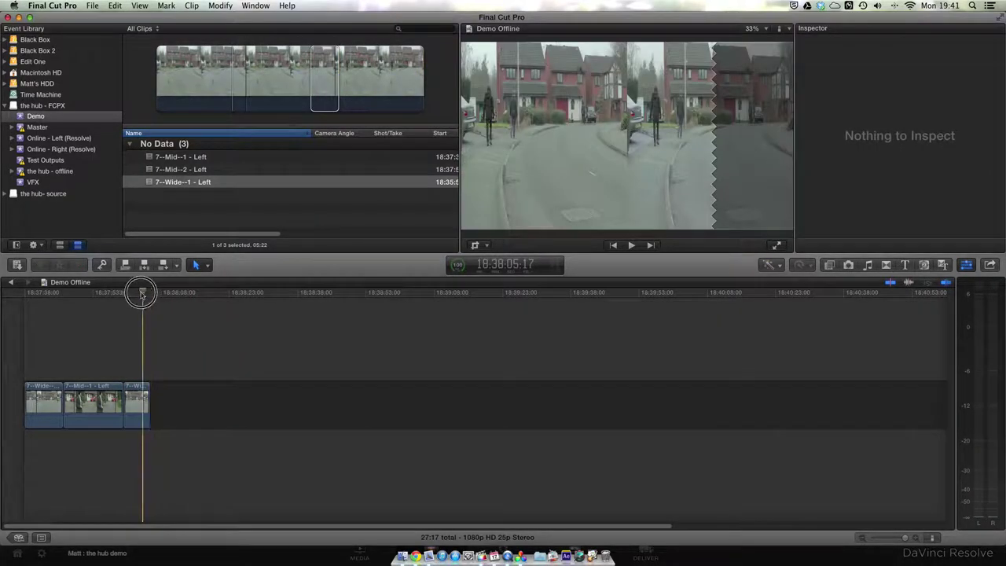
{"action": "left_click_drag", "start_coordinate": [142, 293], "coordinate": [21, 307]}
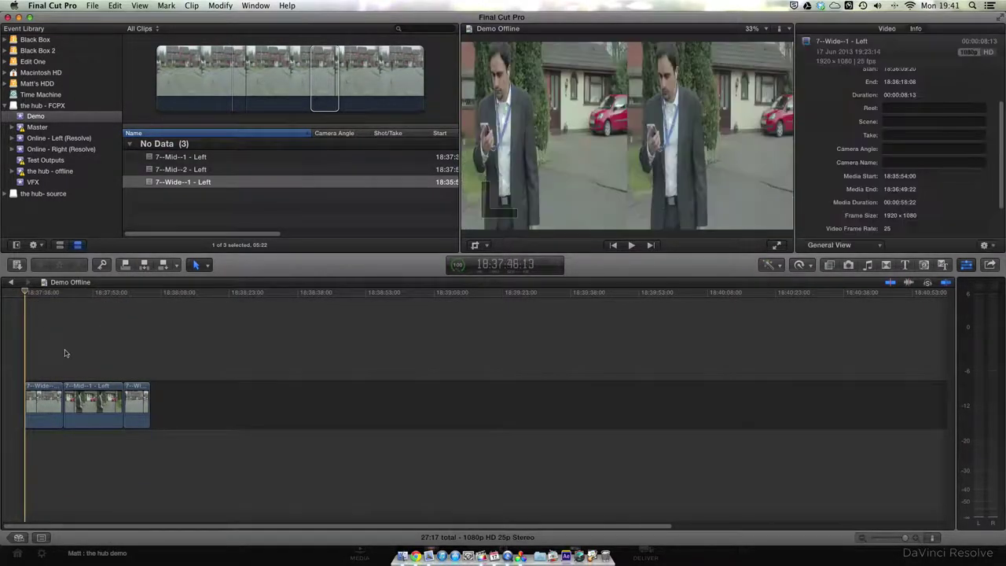
Step: Export the Demo Offline project from the Project Library as XML
{"action": "left_click", "coordinate": [17, 537]}
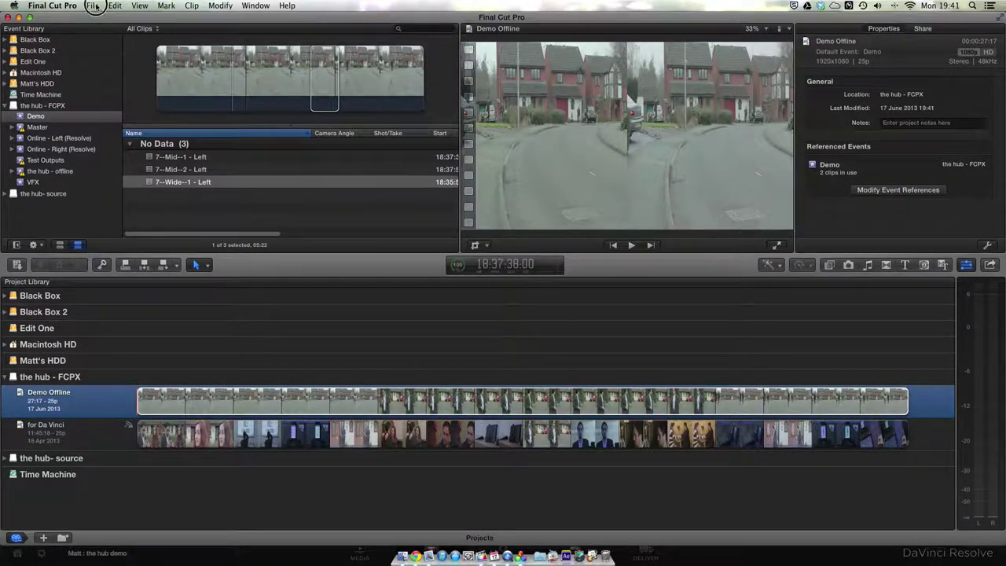
{"action": "left_click", "coordinate": [92, 5]}
{"action": "left_click", "coordinate": [113, 130]}
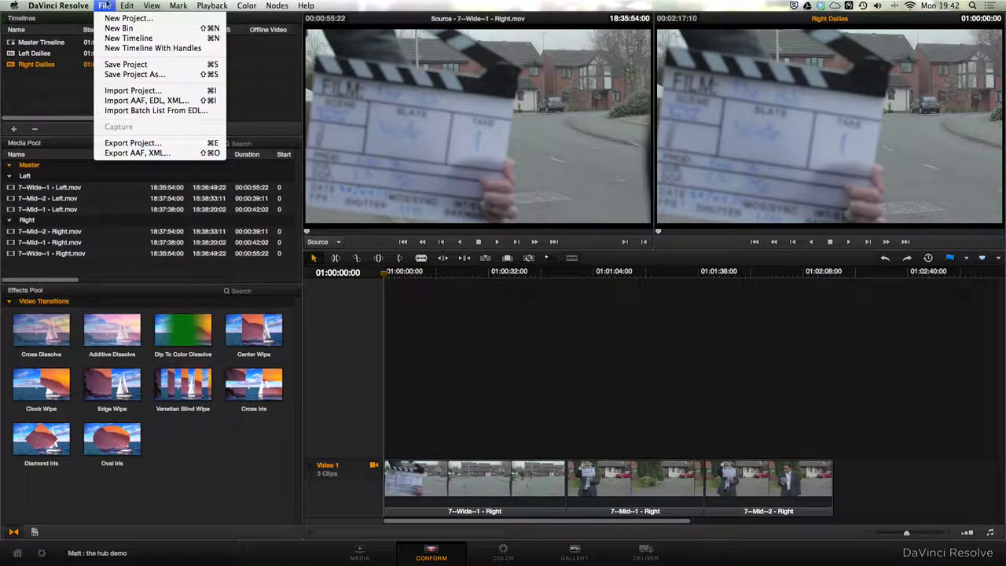
Step: Import Demo Offline.fcpxml as 'Demo Offline - Left', conformed to the Left folder without auto-importing clips
{"action": "left_click", "coordinate": [149, 108]}
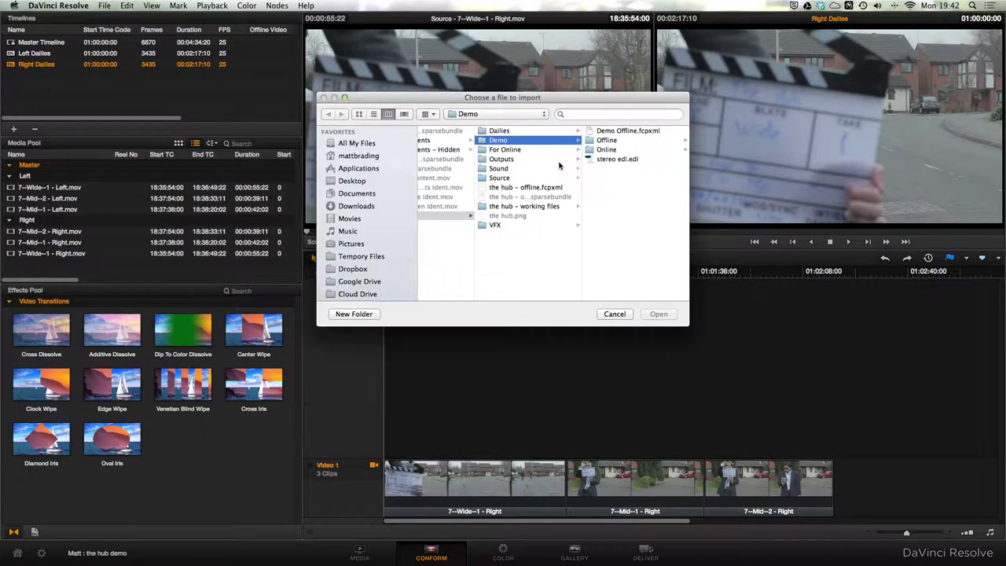
{"action": "left_click", "coordinate": [625, 132]}
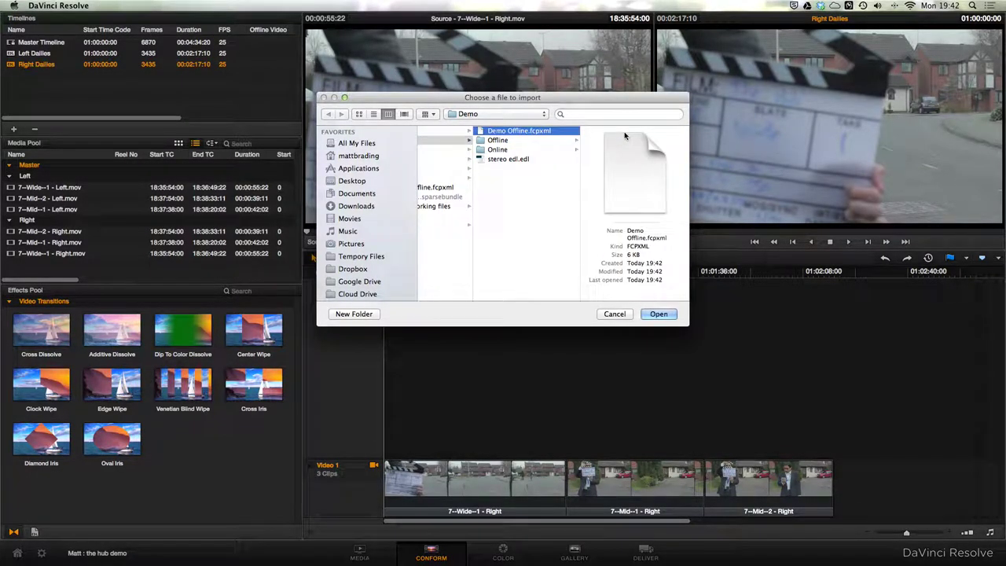
{"action": "key", "text": "Return"}
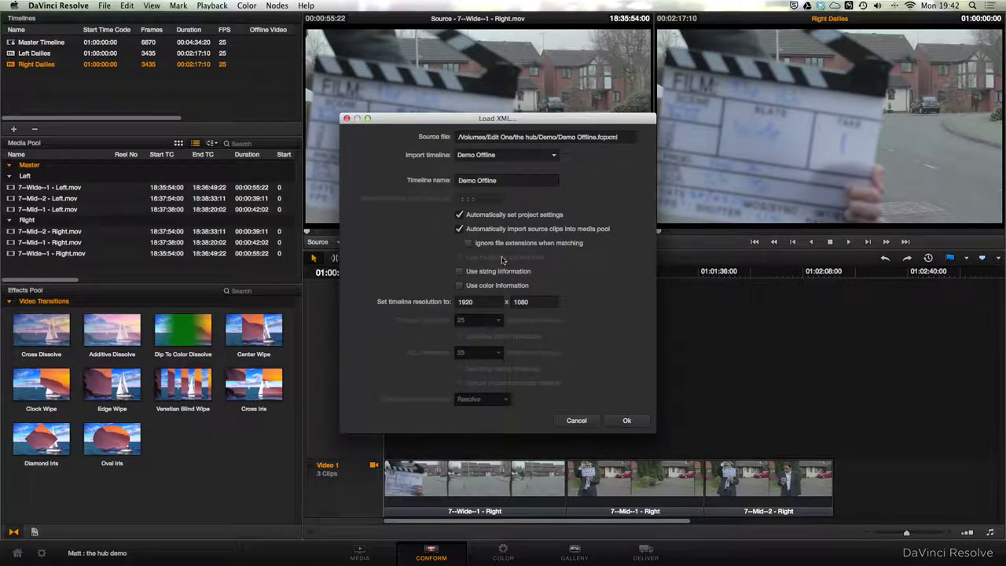
{"action": "left_click", "coordinate": [460, 230]}
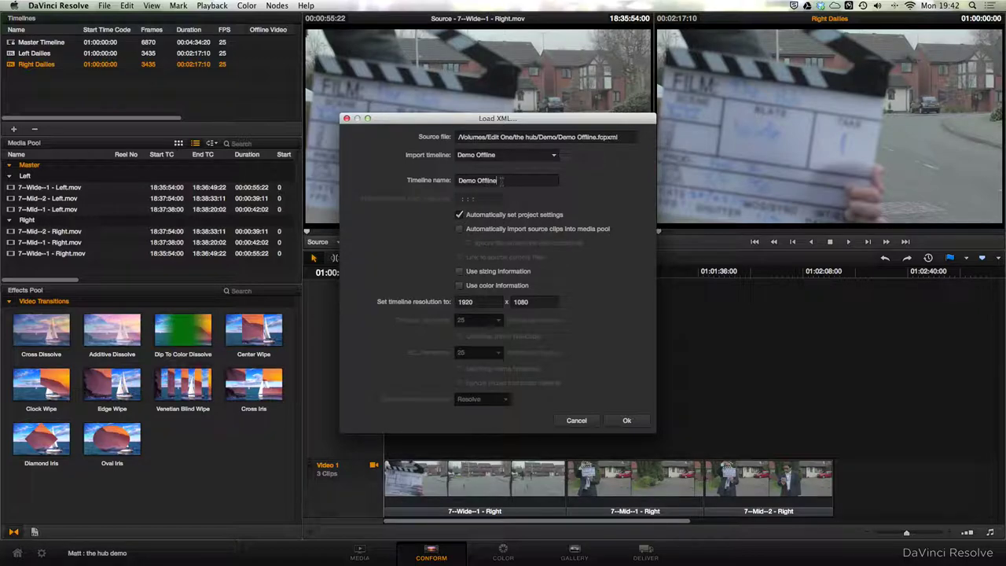
{"action": "type", "text": "- Left"}
{"action": "left_click", "coordinate": [467, 199]}
{"action": "left_click", "coordinate": [452, 161]}
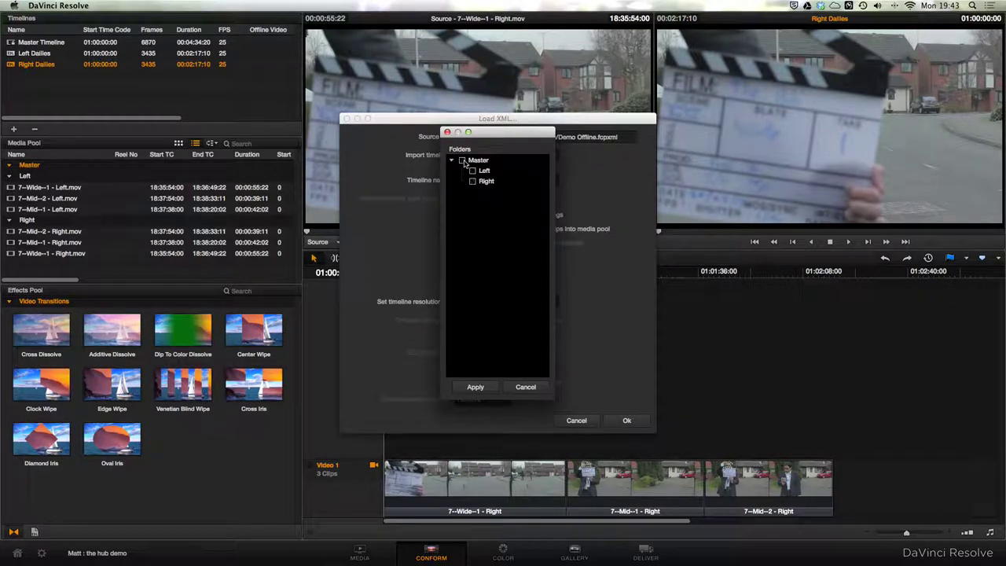
{"action": "left_click", "coordinate": [472, 171]}
{"action": "left_click", "coordinate": [475, 387]}
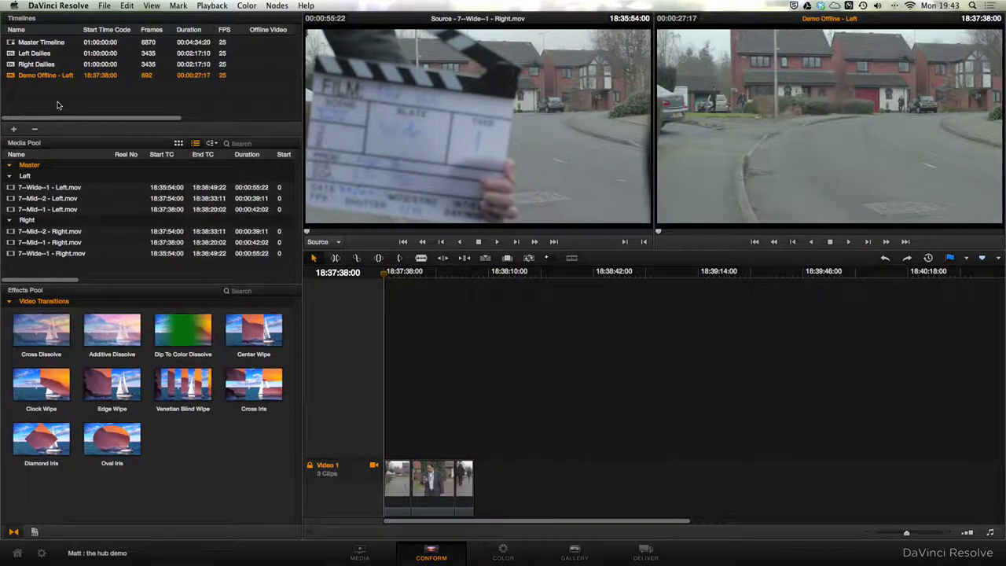
Step: Import Demo Offline.fcpxml again as 'Demo Offline - Right', conformed to the Right folder
{"action": "left_click", "coordinate": [103, 6]}
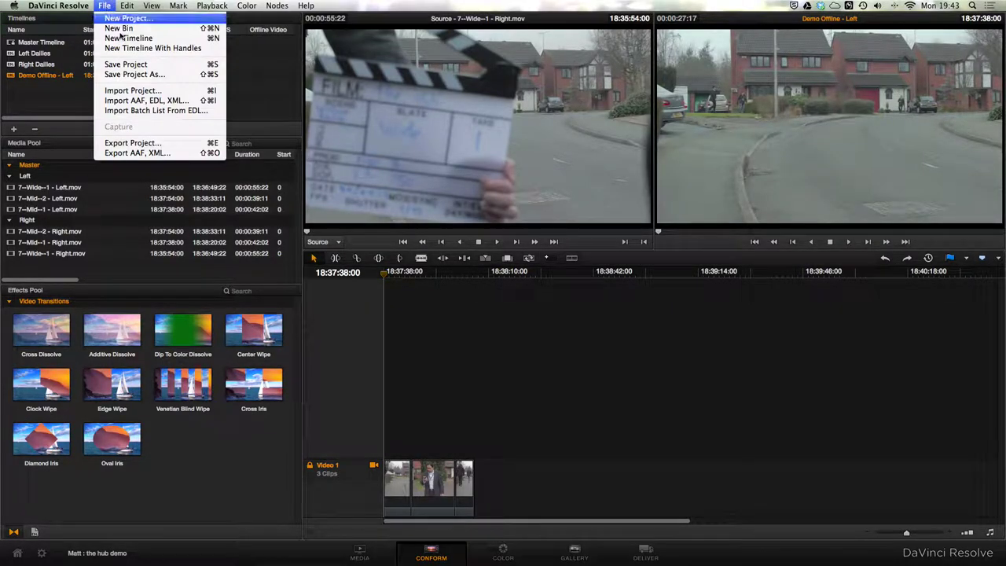
{"action": "left_click", "coordinate": [141, 102]}
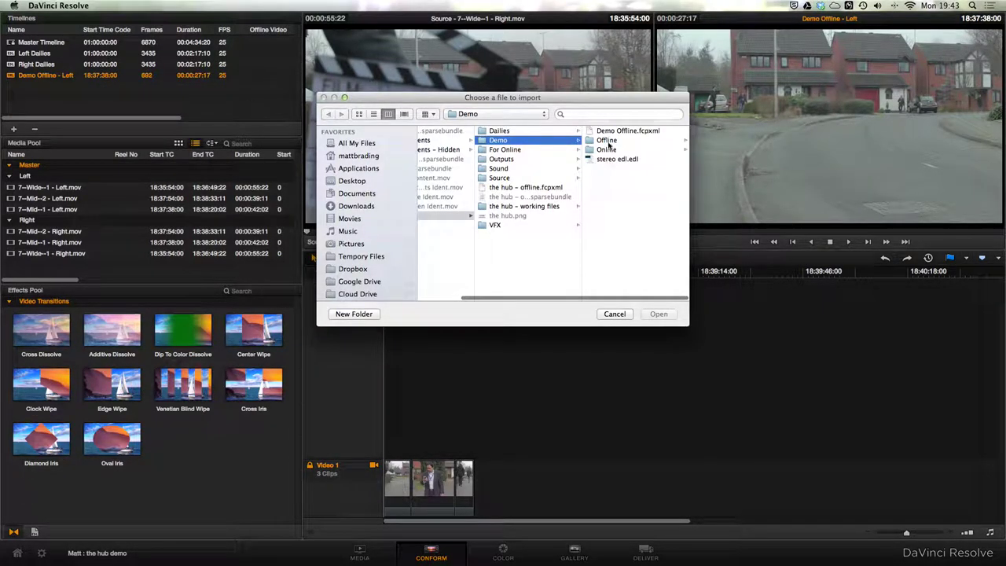
{"action": "left_click", "coordinate": [608, 131]}
{"action": "double_click", "coordinate": [608, 132]}
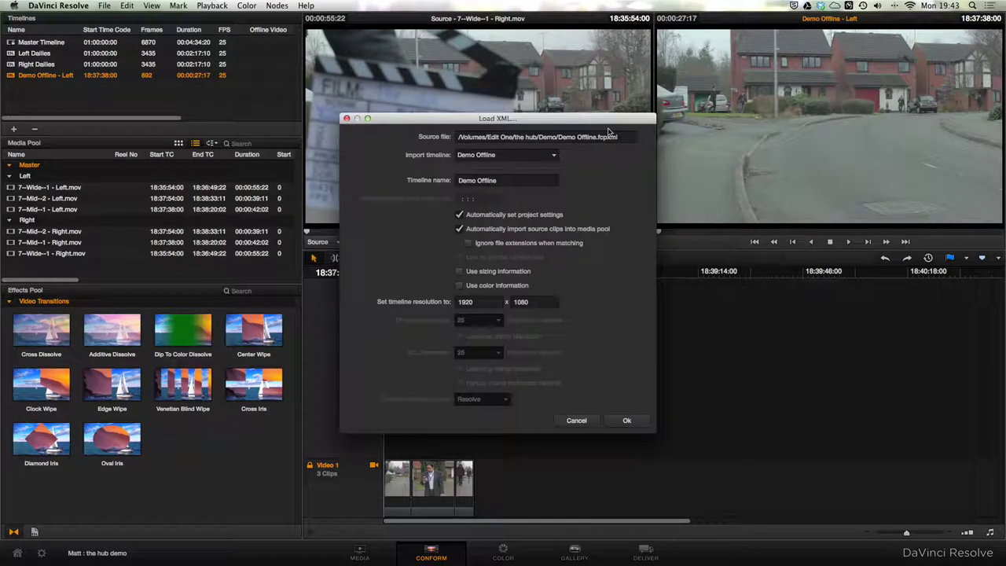
{"action": "left_click", "coordinate": [529, 230]}
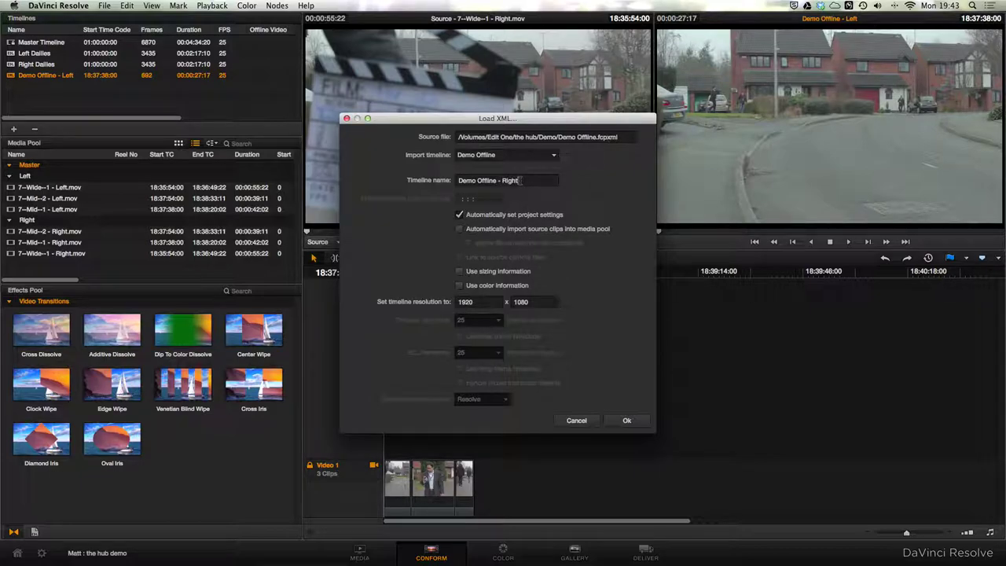
{"action": "left_click", "coordinate": [626, 419]}
{"action": "left_click", "coordinate": [456, 158]}
{"action": "left_click", "coordinate": [494, 386]}
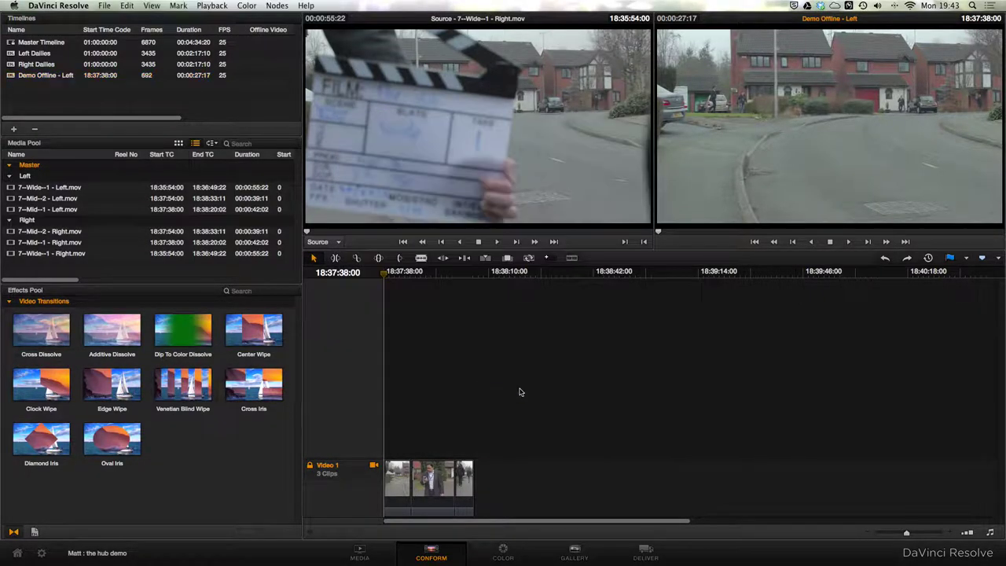
{"action": "left_click_drag", "start_coordinate": [906, 532], "coordinate": [915, 537]}
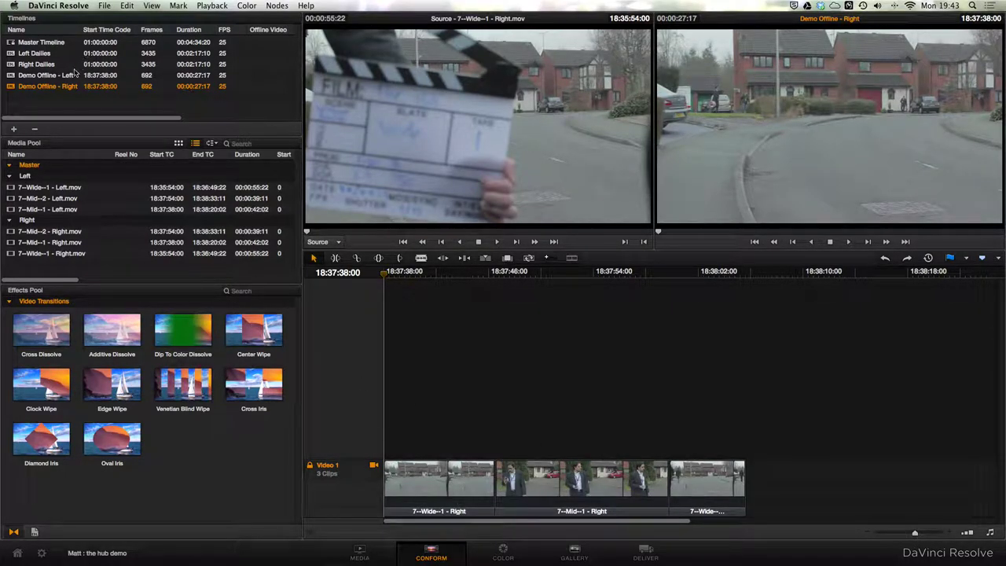
Step: Show the Demo Offline - Left timeline and pick an option from its menu
{"action": "left_click", "coordinate": [74, 74]}
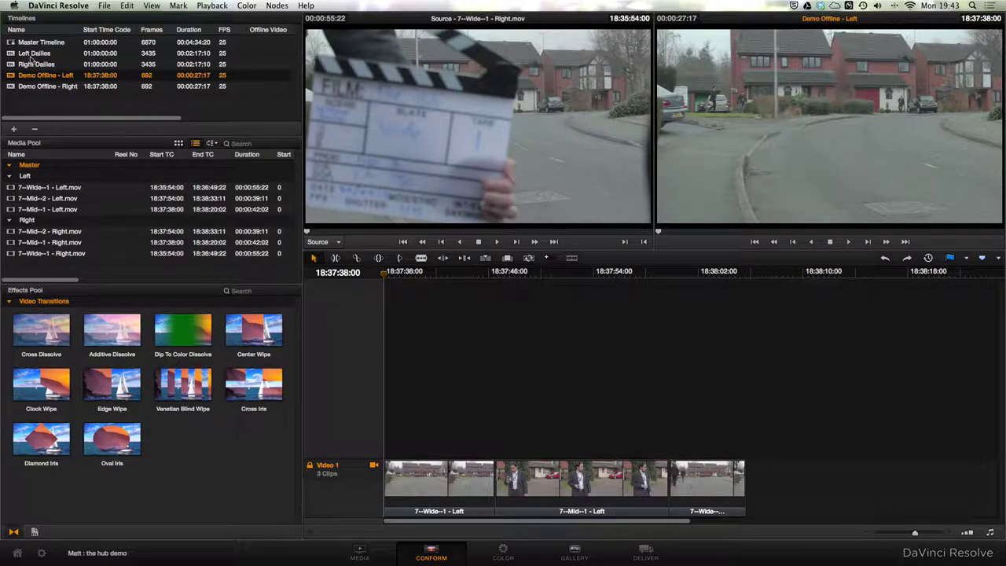
{"action": "right_click", "coordinate": [36, 72]}
{"action": "left_click", "coordinate": [84, 224]}
Step: Make Demo Offline - Right the Stereoscopic 3D Right Eye and move to the Color page
{"action": "left_click", "coordinate": [54, 86]}
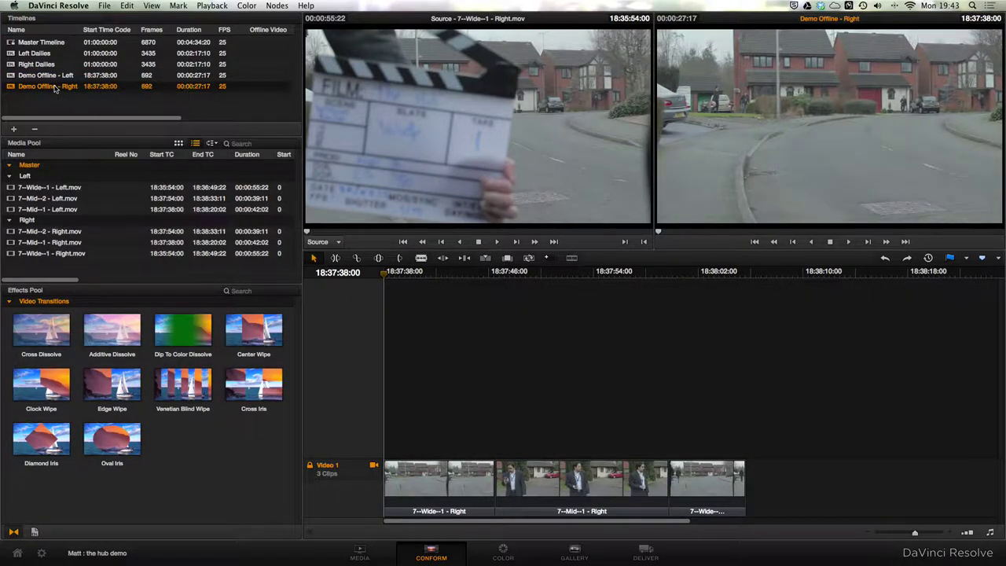
{"action": "right_click", "coordinate": [55, 86]}
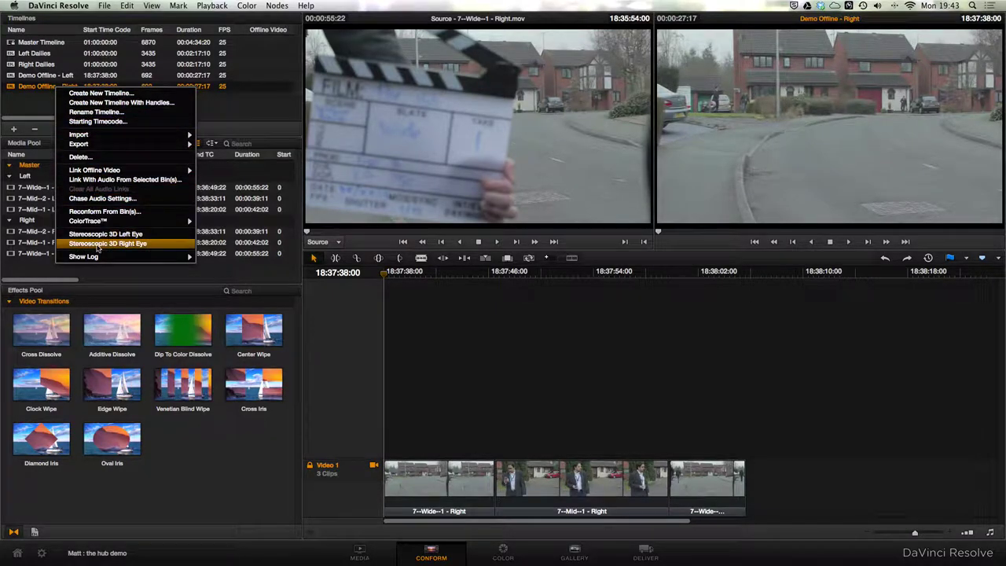
{"action": "left_click", "coordinate": [93, 243]}
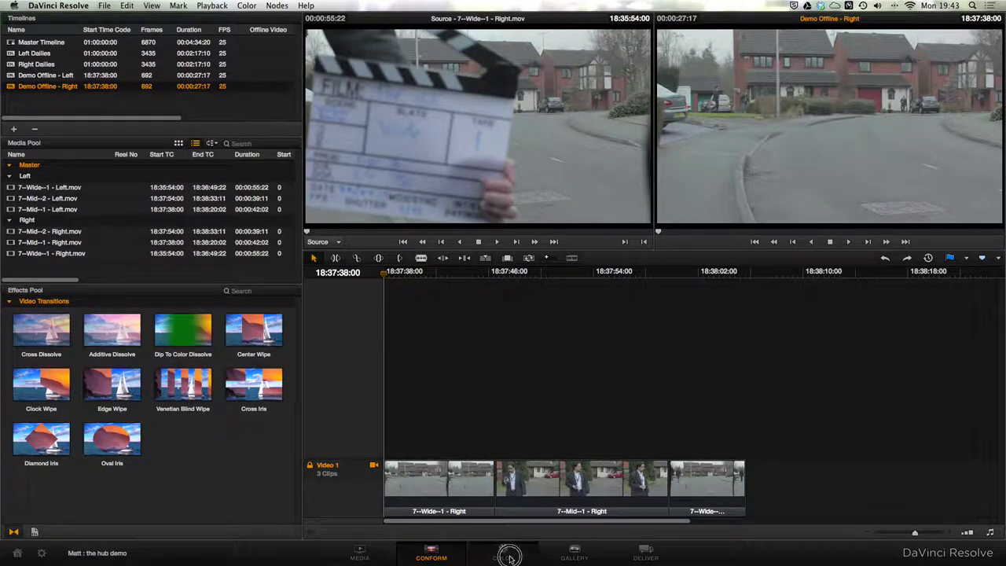
{"action": "left_click", "coordinate": [504, 553]}
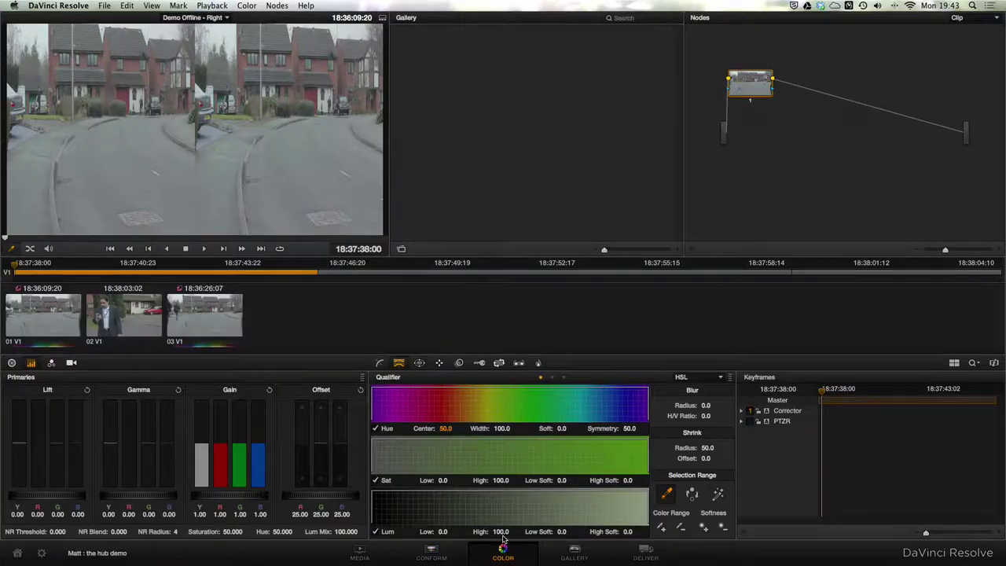
Step: In the Stereo 3D palette, preview the output as Anaglyph (Color), then as Difference
{"action": "left_click", "coordinate": [517, 362]}
{"action": "left_click", "coordinate": [688, 412]}
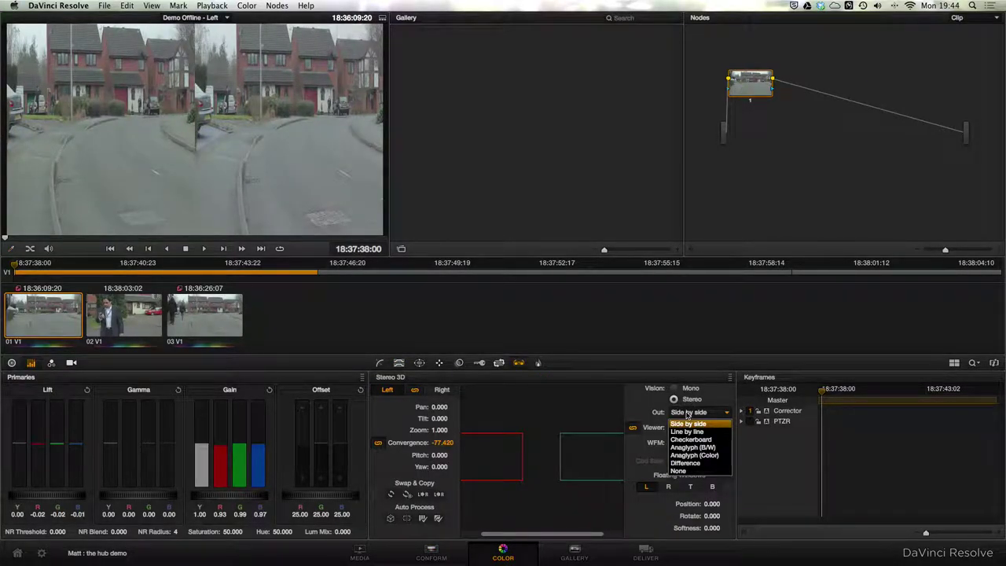
{"action": "left_click", "coordinate": [692, 455]}
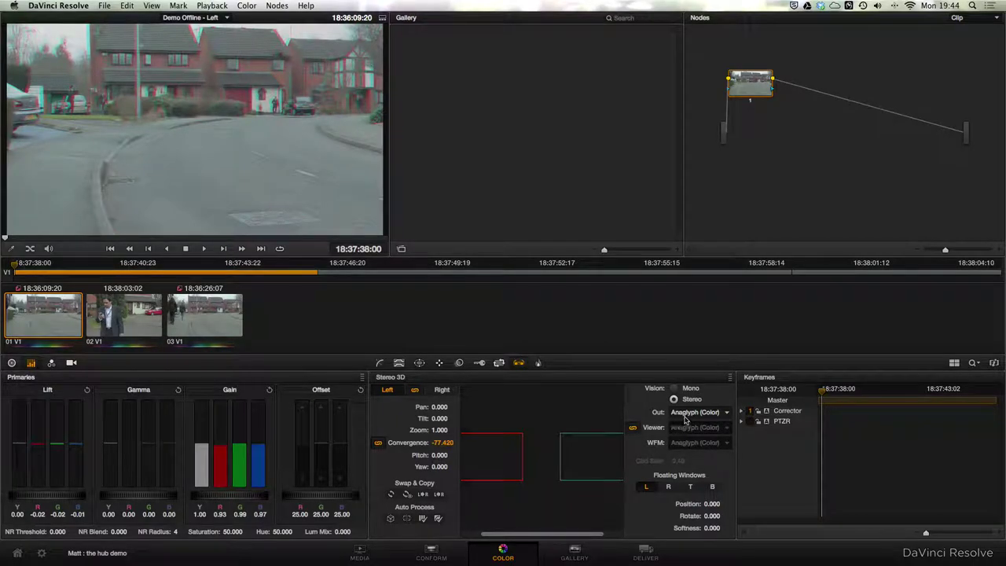
{"action": "left_click", "coordinate": [686, 414]}
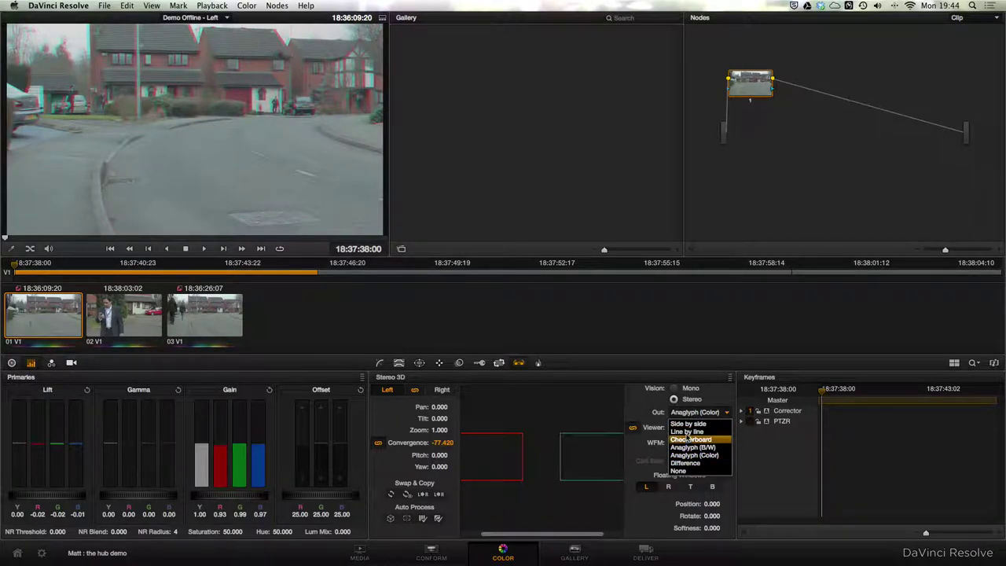
{"action": "left_click", "coordinate": [688, 463]}
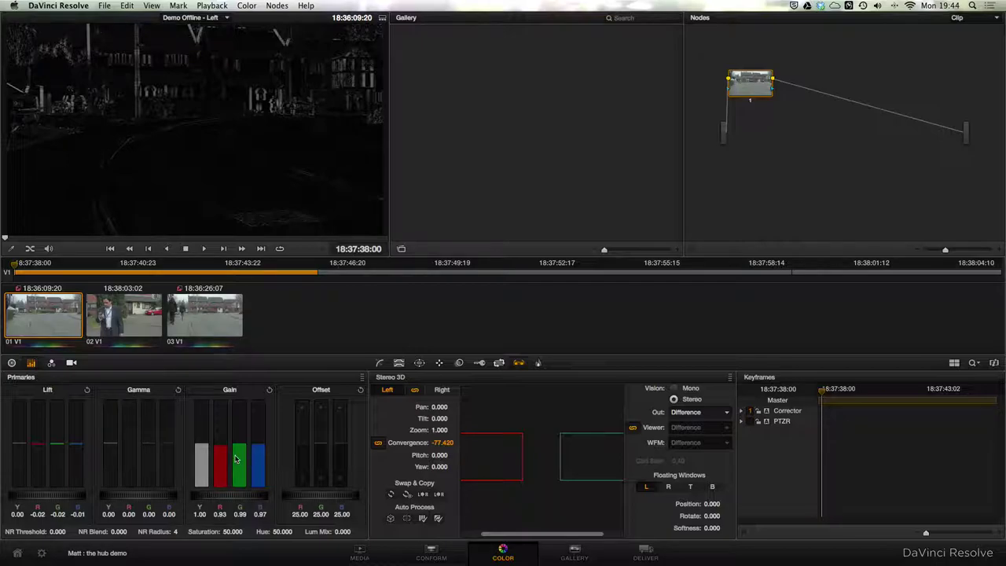
Step: Toggle vision to Mono, then set Out to None and Vision back to Stereo
{"action": "left_click", "coordinate": [674, 390]}
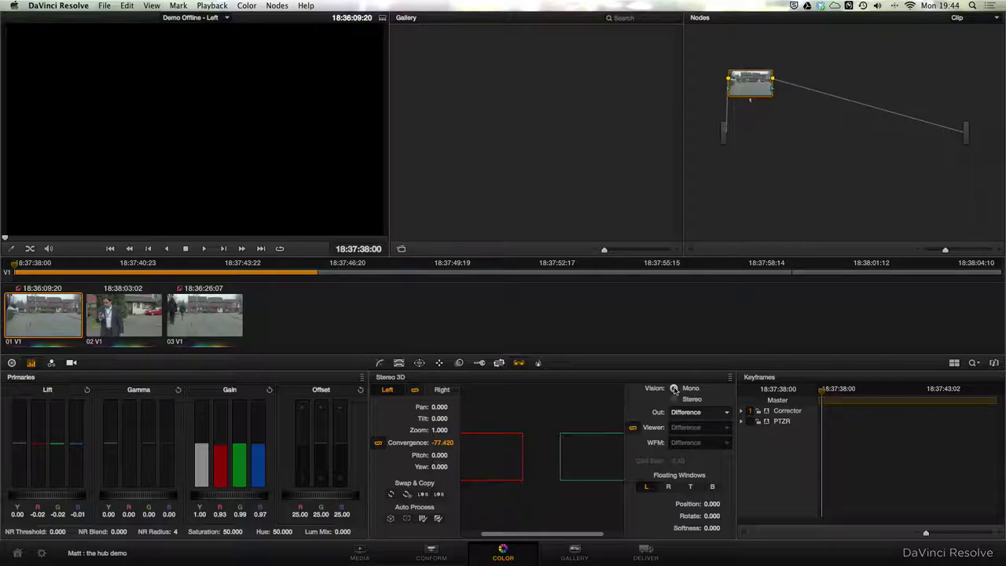
{"action": "left_click", "coordinate": [682, 411]}
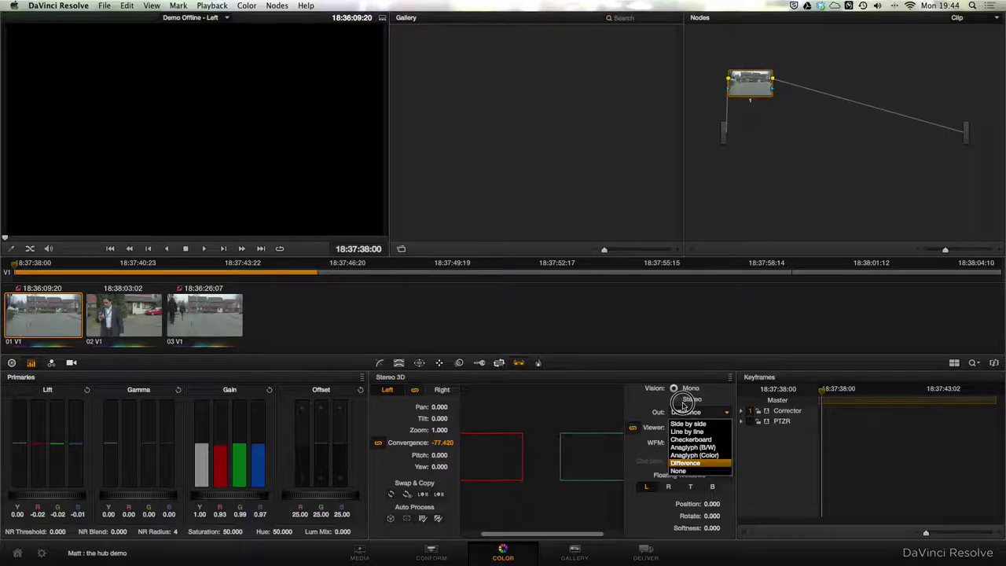
{"action": "left_click", "coordinate": [685, 468]}
{"action": "left_click", "coordinate": [675, 400]}
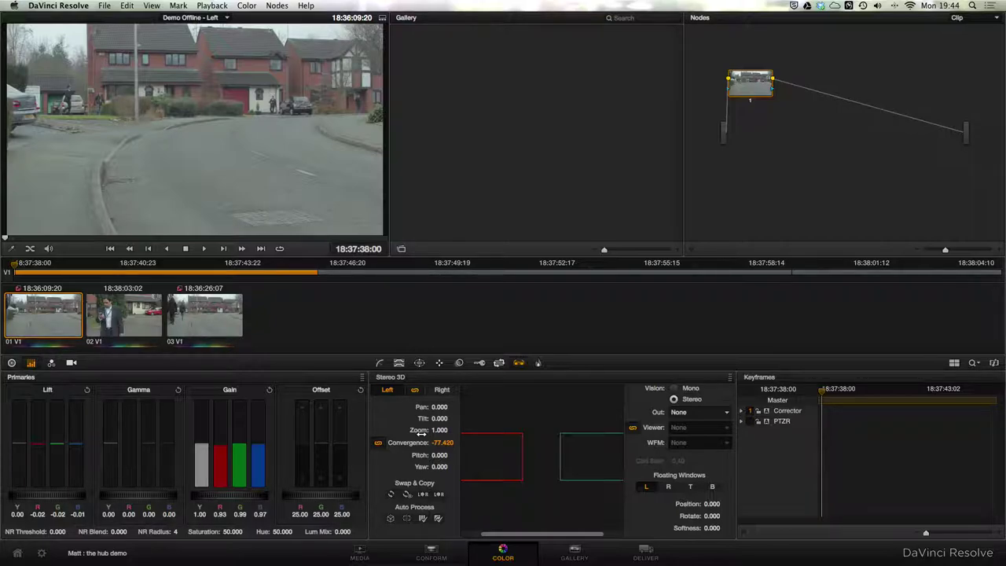
Step: Label node 1 'Stereo Fix' and add a Corrector node wired in series after it
{"action": "left_click", "coordinate": [752, 100]}
{"action": "right_click", "coordinate": [751, 102]}
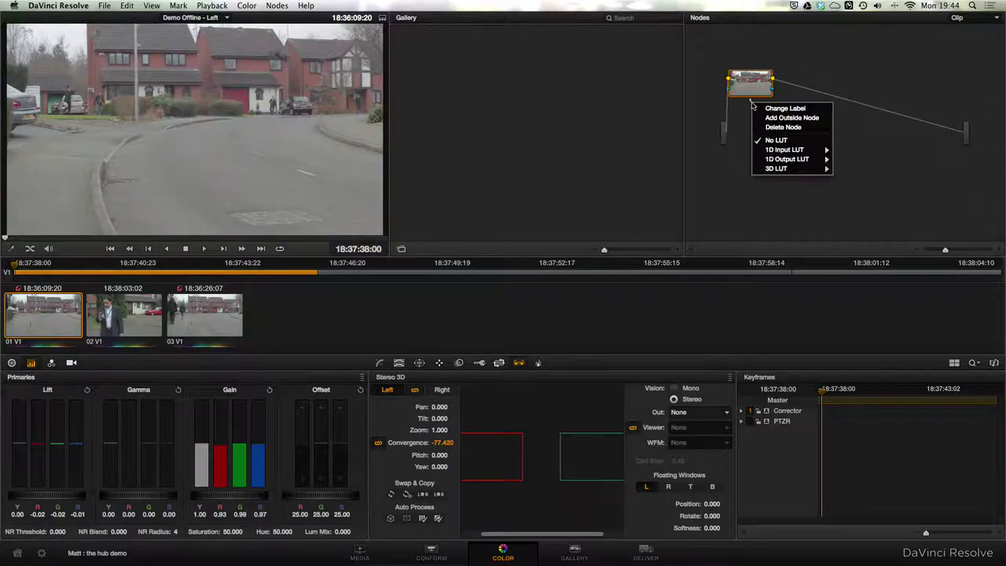
{"action": "left_click", "coordinate": [767, 106]}
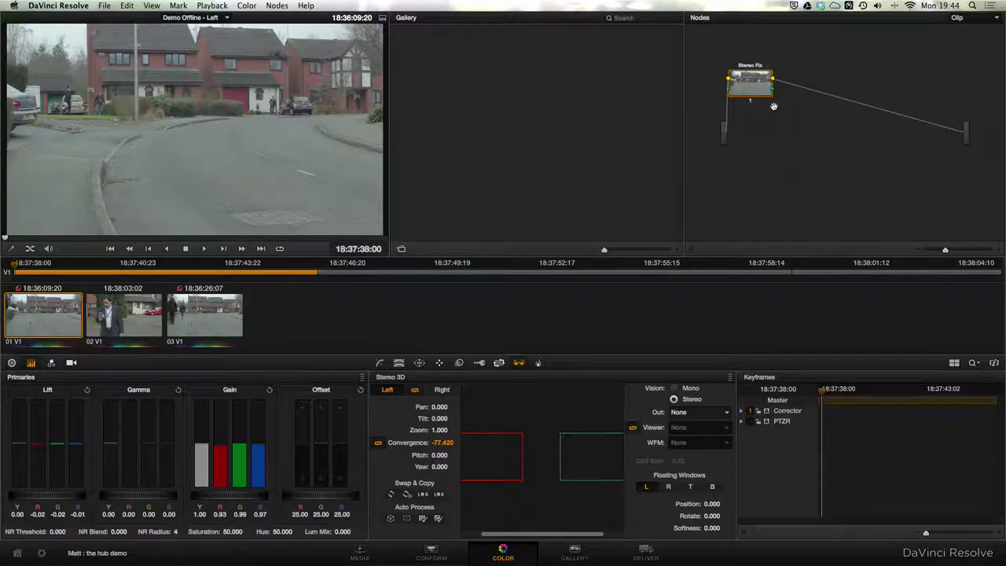
{"action": "right_click", "coordinate": [783, 148]}
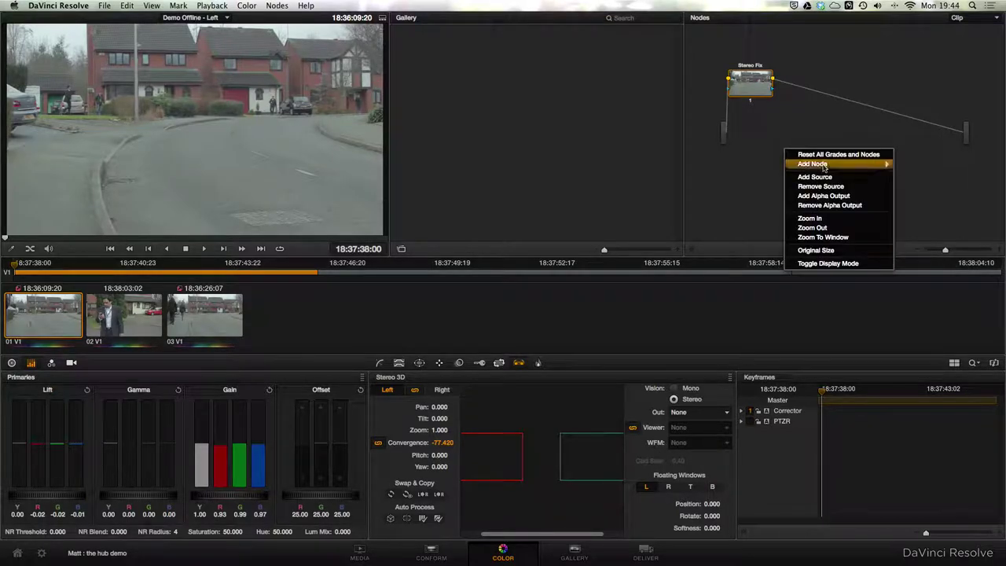
{"action": "mouse_move", "coordinate": [822, 166]}
{"action": "left_click", "coordinate": [908, 164]}
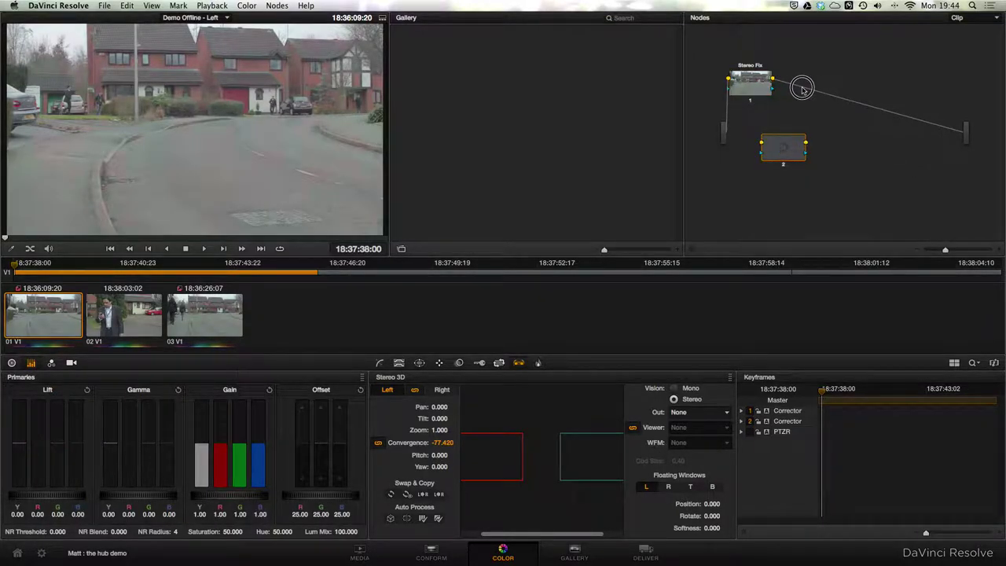
{"action": "left_click_drag", "start_coordinate": [802, 88], "coordinate": [808, 87]}
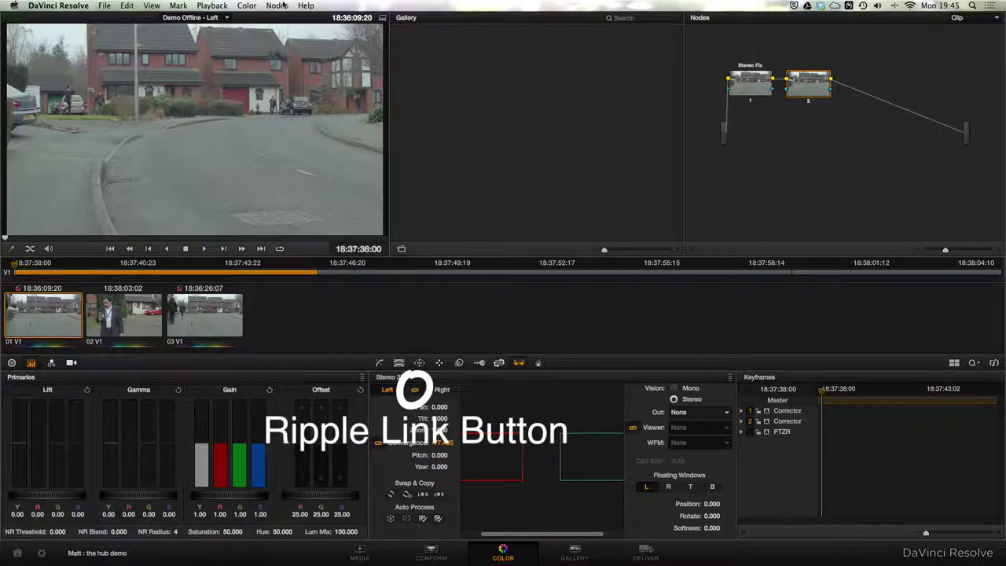
Step: Adjust the viewing options and bring the Stereo 3D palette back
{"action": "left_click", "coordinate": [152, 5]}
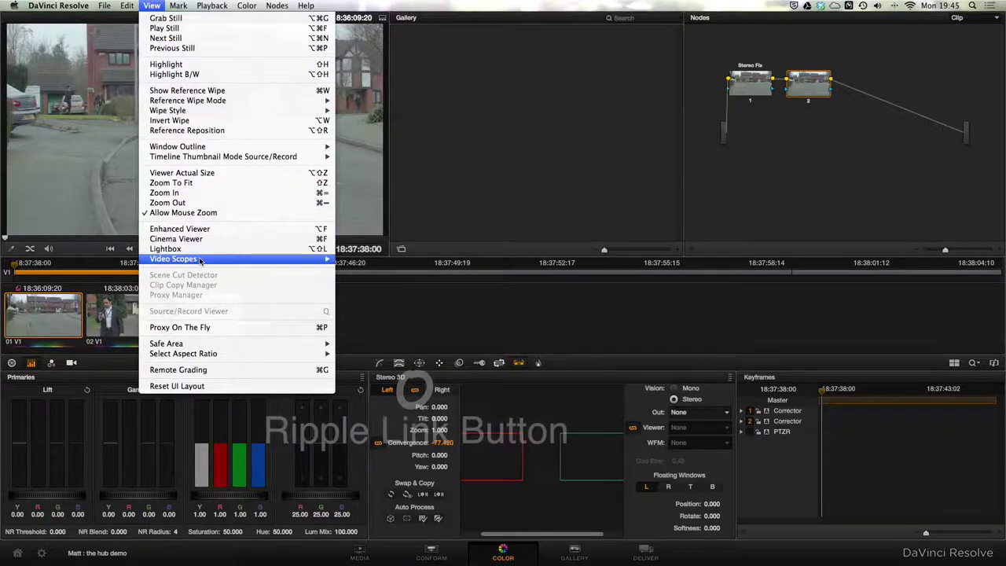
{"action": "left_click", "coordinate": [497, 163]}
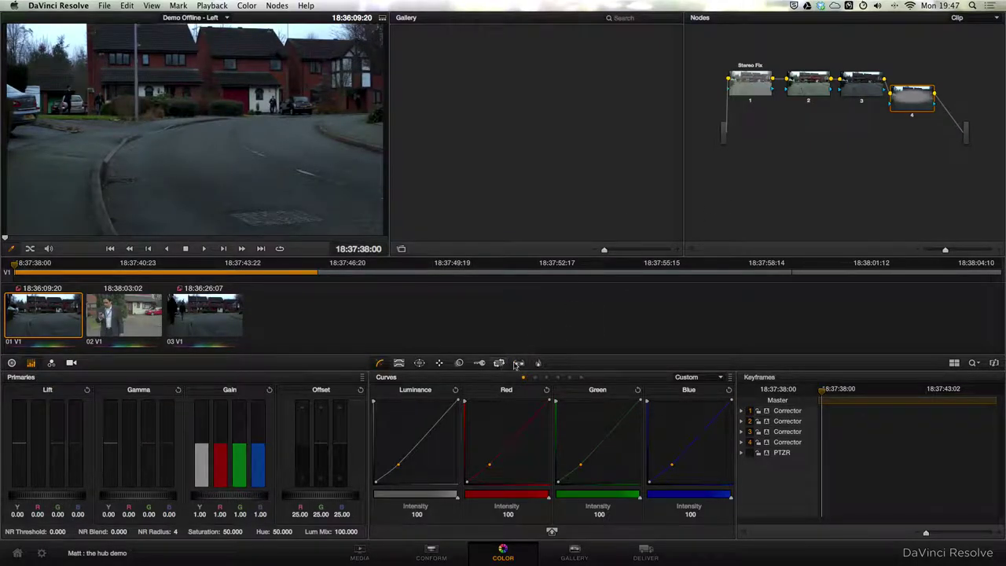
{"action": "left_click", "coordinate": [518, 363]}
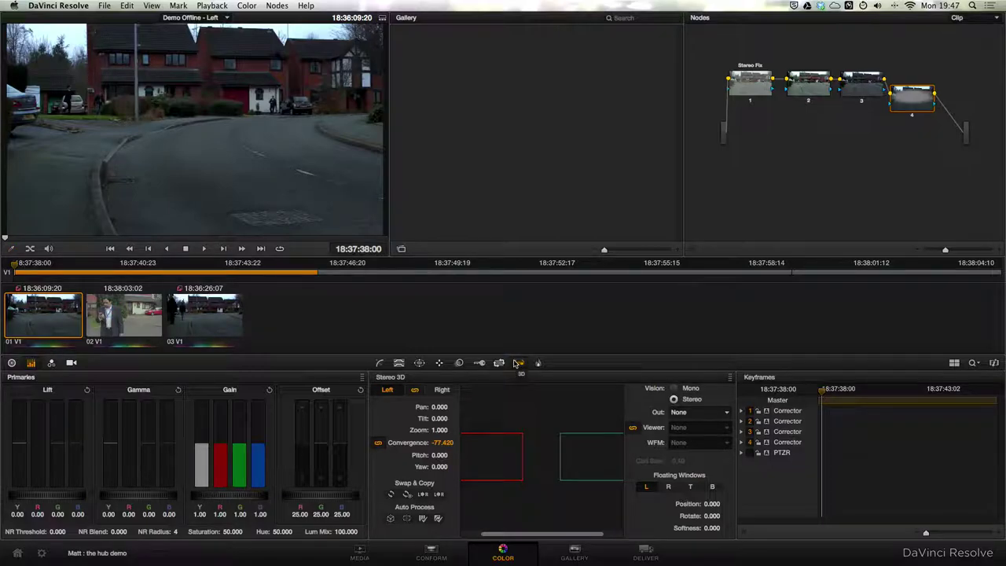
Step: Select the Right eye and set the stereo Out mode to Side by side
{"action": "left_click", "coordinate": [440, 391]}
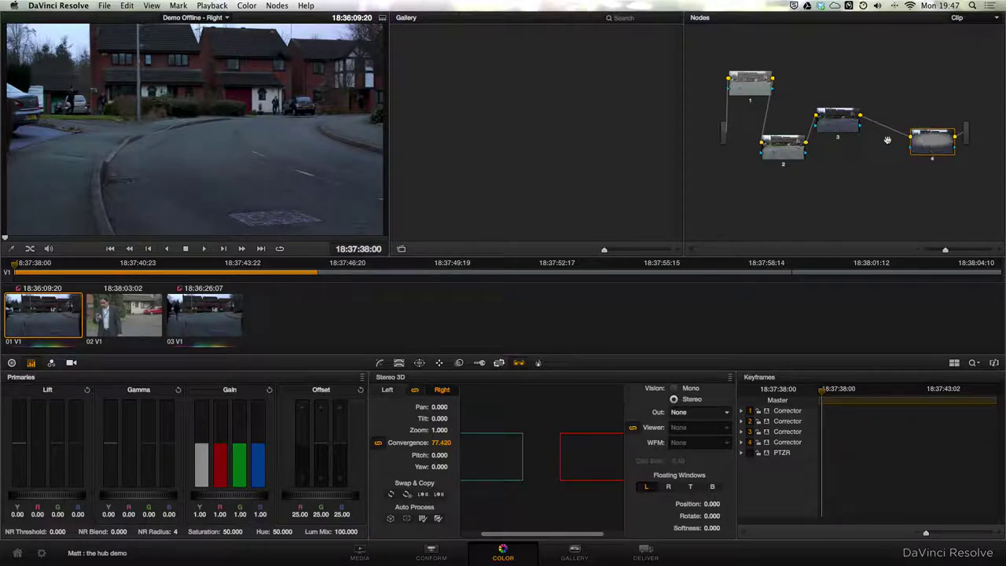
{"action": "left_click", "coordinate": [690, 414]}
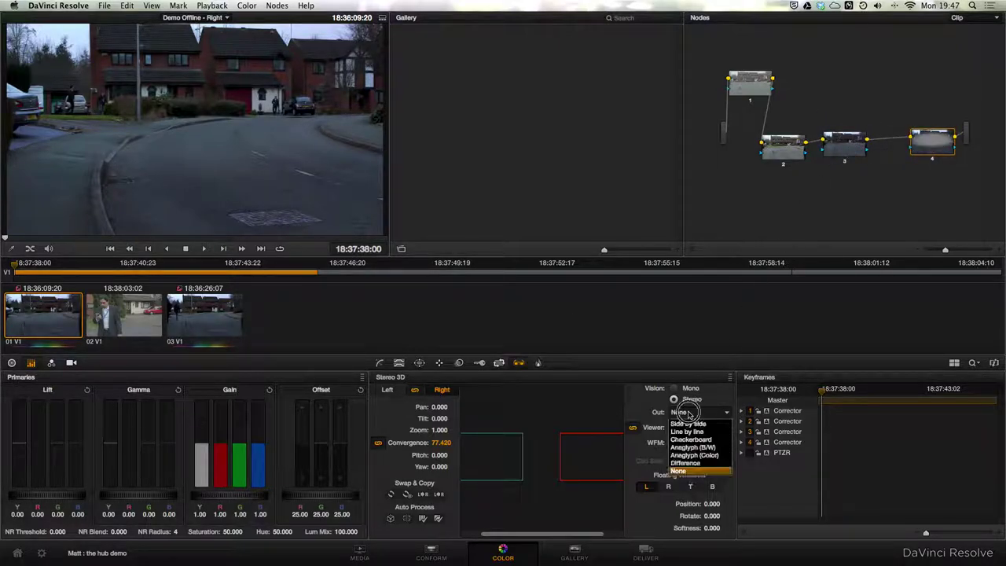
{"action": "left_click", "coordinate": [690, 423]}
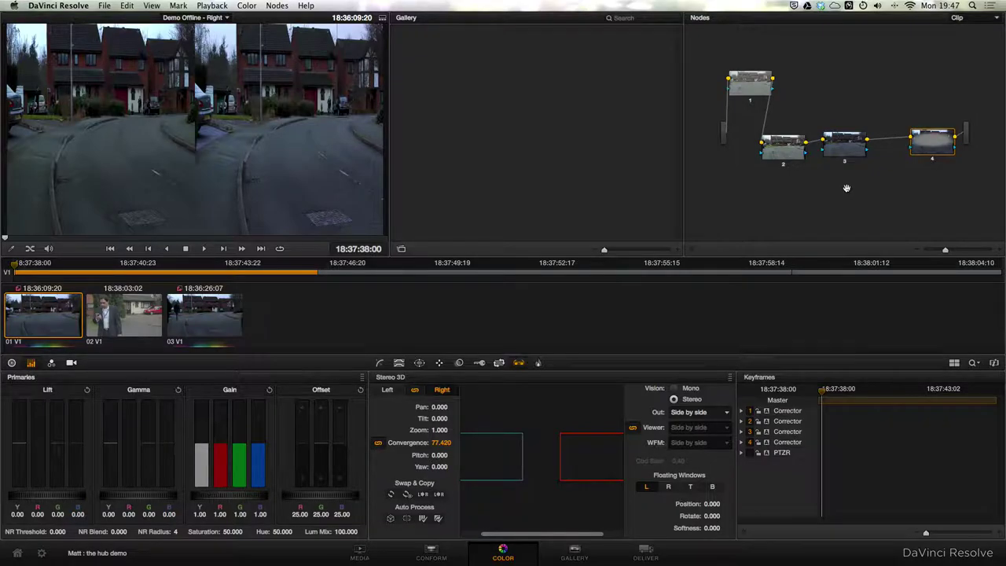
Step: Insert corrector node 5 between nodes 1 and 2, then auto colour-match the right eye to the left
{"action": "right_click", "coordinate": [844, 185]}
{"action": "mouse_move", "coordinate": [867, 203]}
{"action": "left_click", "coordinate": [832, 205]}
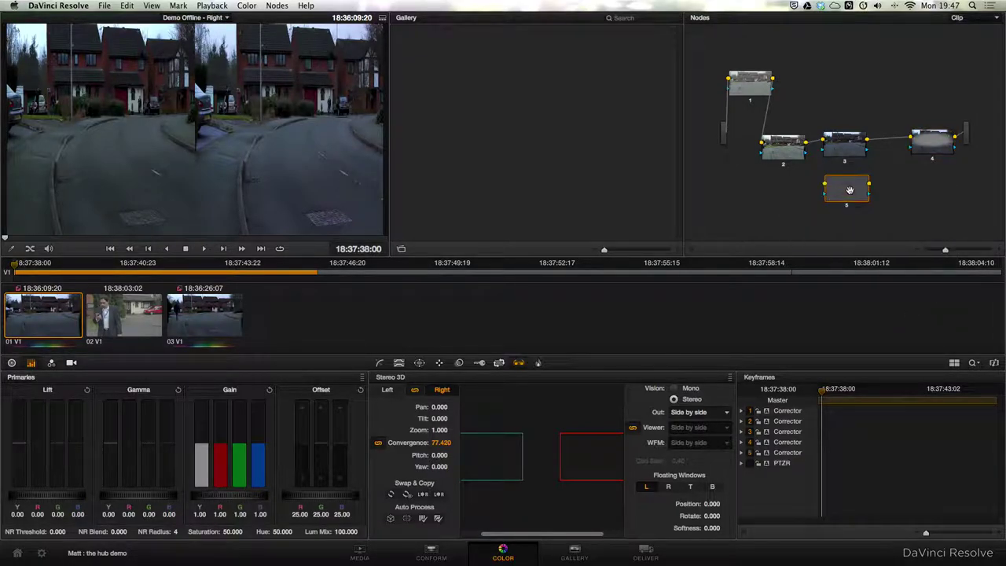
{"action": "left_click_drag", "start_coordinate": [845, 189], "coordinate": [808, 87]}
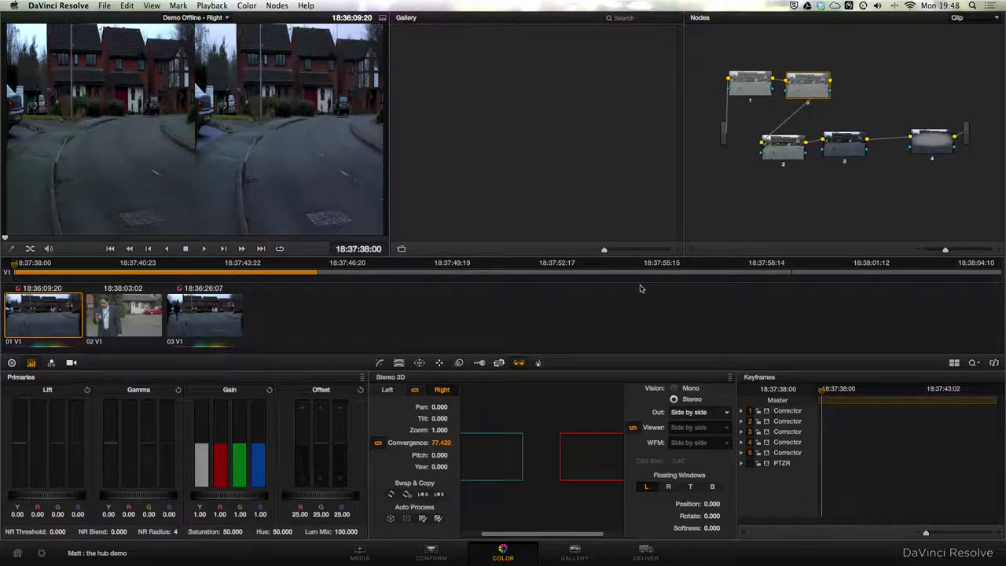
{"action": "left_click", "coordinate": [422, 518]}
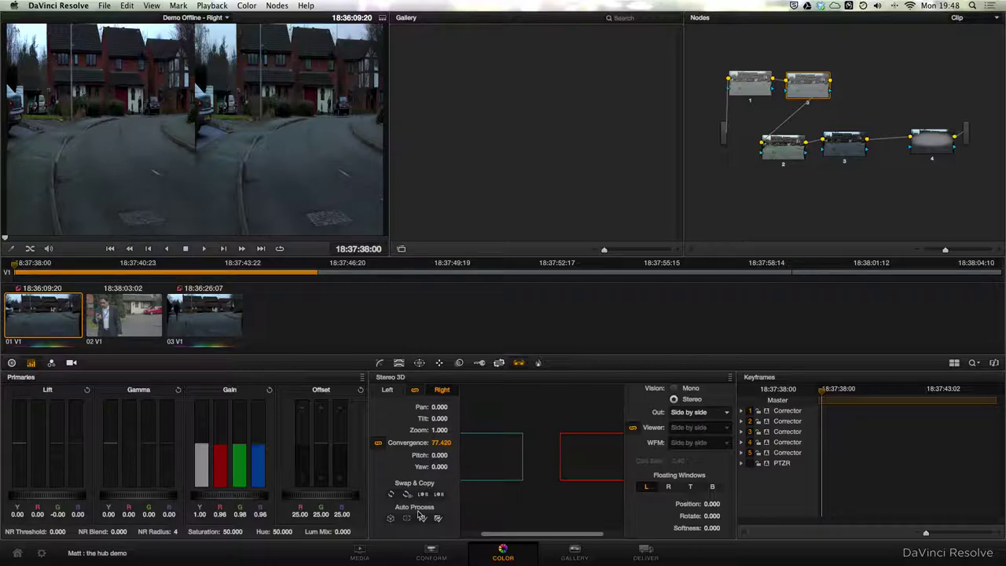
Step: On Deliver, disable 3D stereoscopic render, clear the finished job, and choose Final Cut Pro XML Round-Trip
{"action": "left_click", "coordinate": [633, 558]}
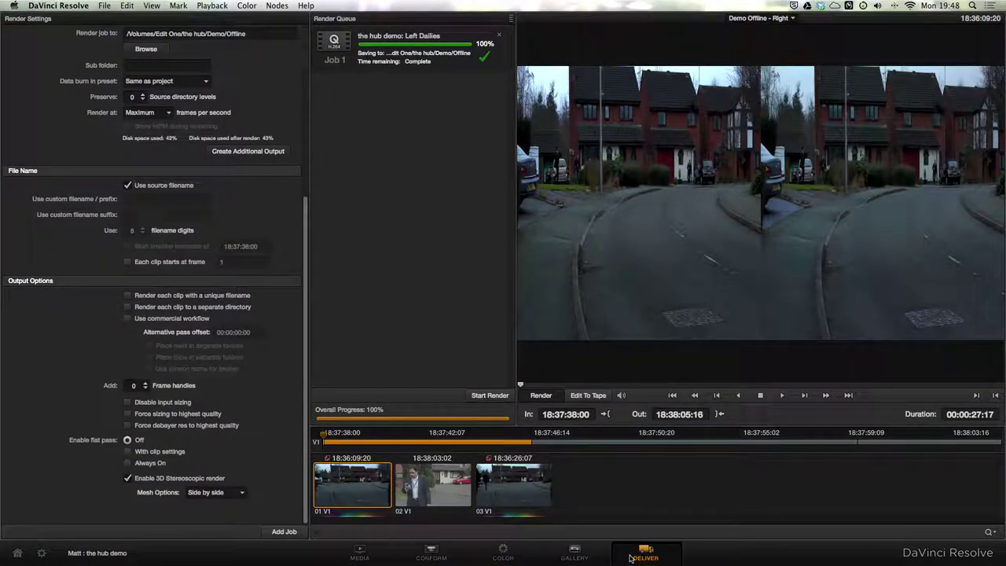
{"action": "left_click", "coordinate": [128, 478]}
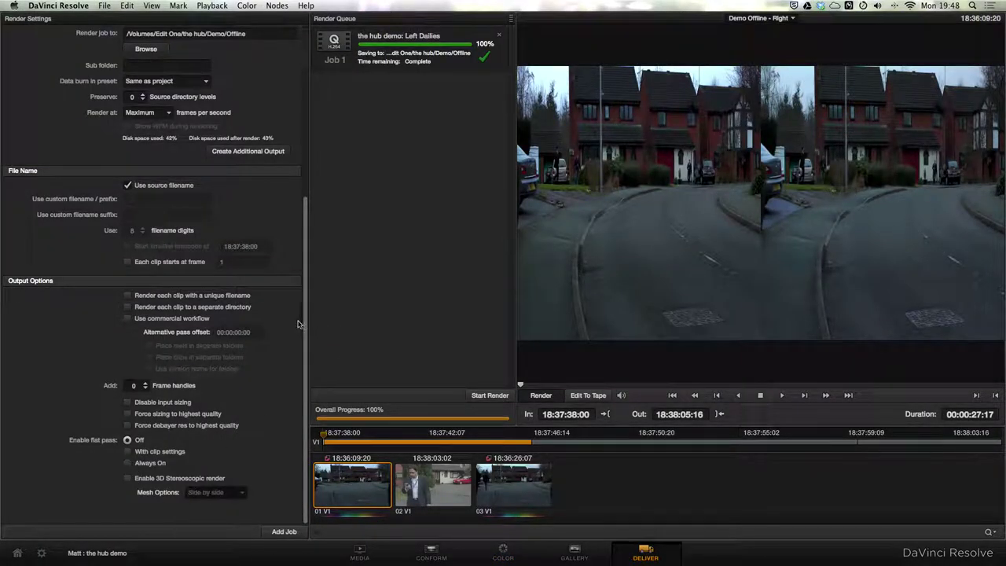
{"action": "left_click_drag", "start_coordinate": [307, 324], "coordinate": [306, 86]}
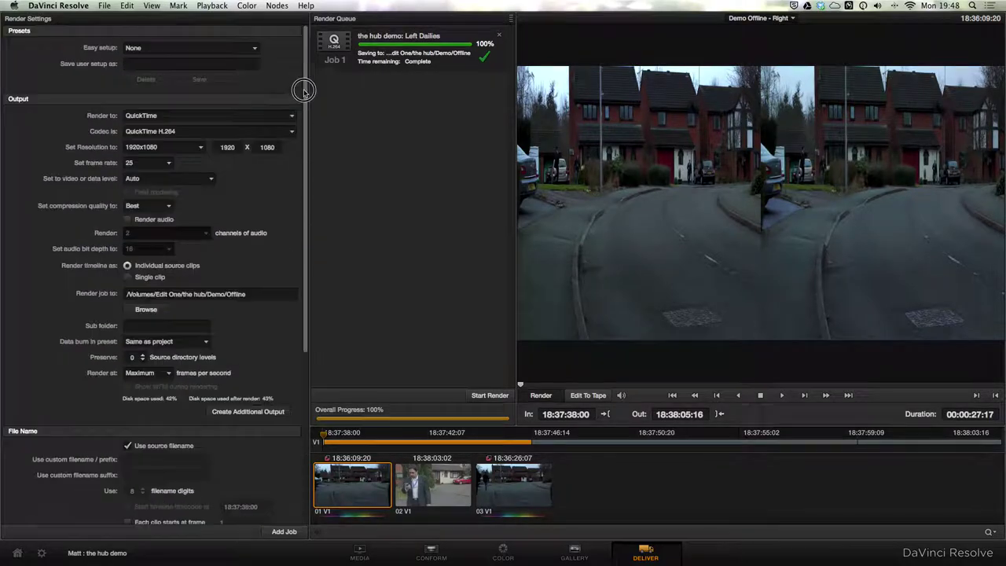
{"action": "left_click", "coordinate": [498, 35]}
{"action": "left_click", "coordinate": [210, 49]}
{"action": "left_click", "coordinate": [206, 62]}
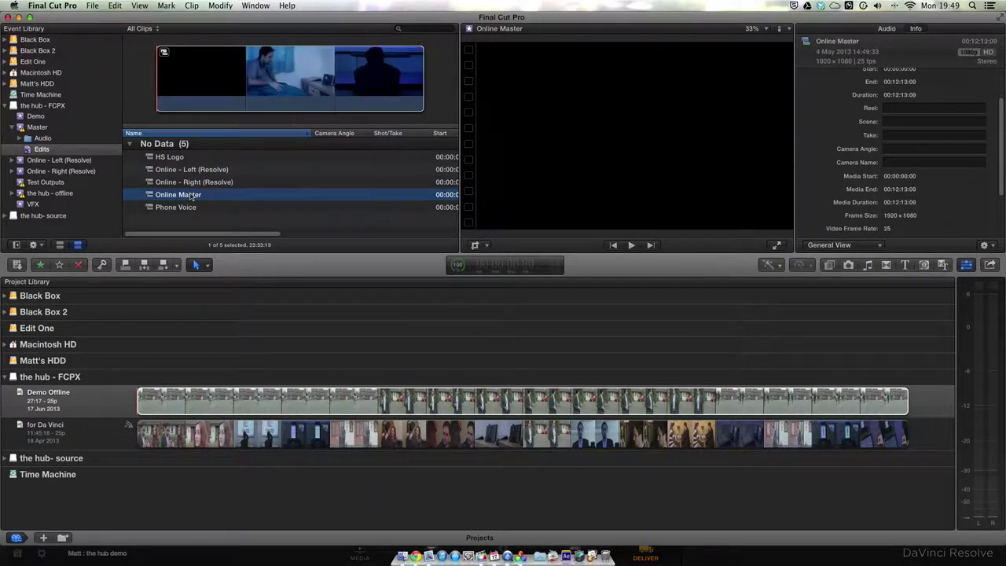
Step: Preview the Online - Left and Online - Right (Resolve) clips in the Event Browser
{"action": "left_click", "coordinate": [251, 171]}
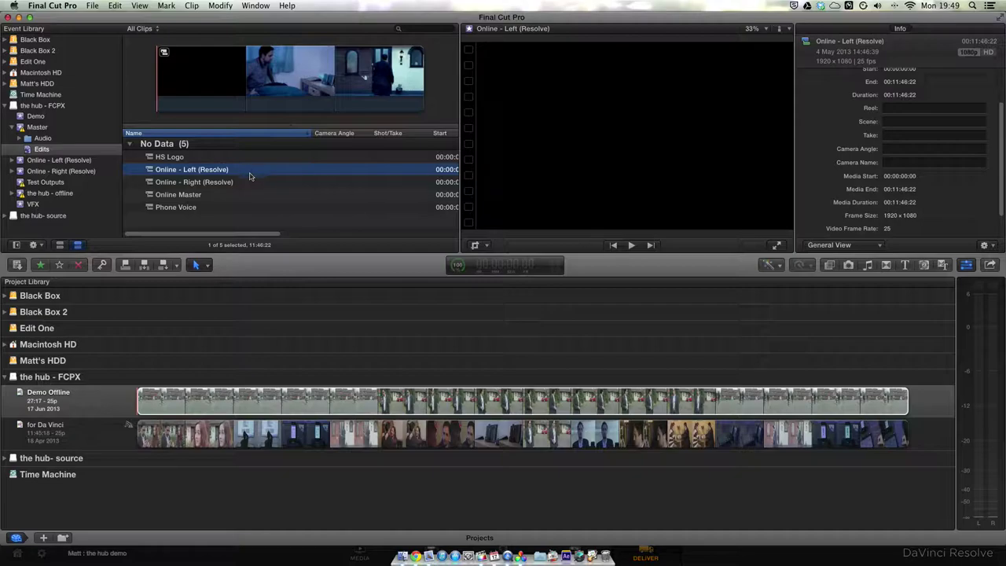
{"action": "left_click", "coordinate": [249, 182]}
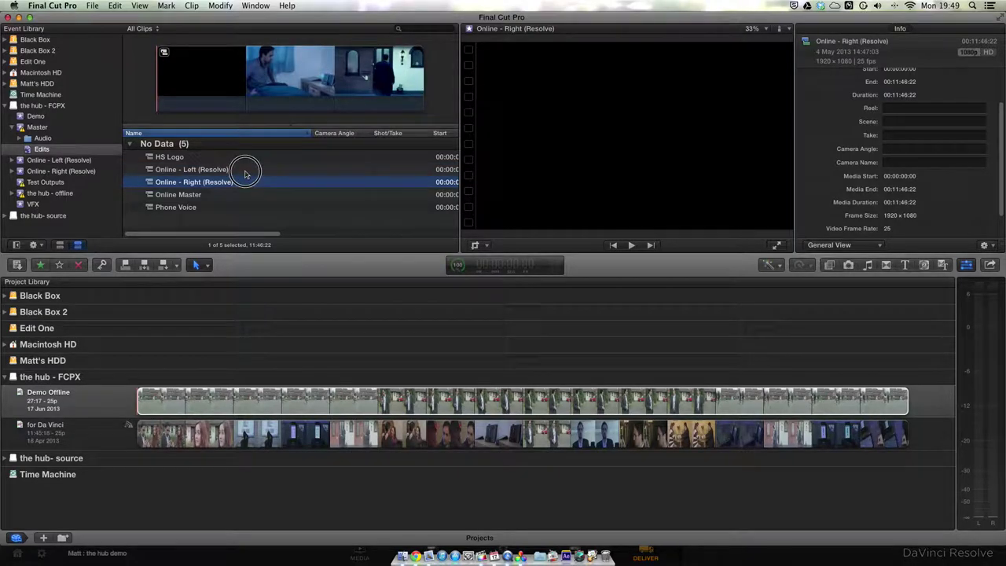
{"action": "left_click", "coordinate": [246, 170]}
{"action": "left_click", "coordinate": [246, 180]}
{"action": "left_click", "coordinate": [246, 171]}
Step: Open Online Master in the timeline, show the Inspector, and scrub from about 2:48 to 3:44
{"action": "double_click", "coordinate": [240, 194]}
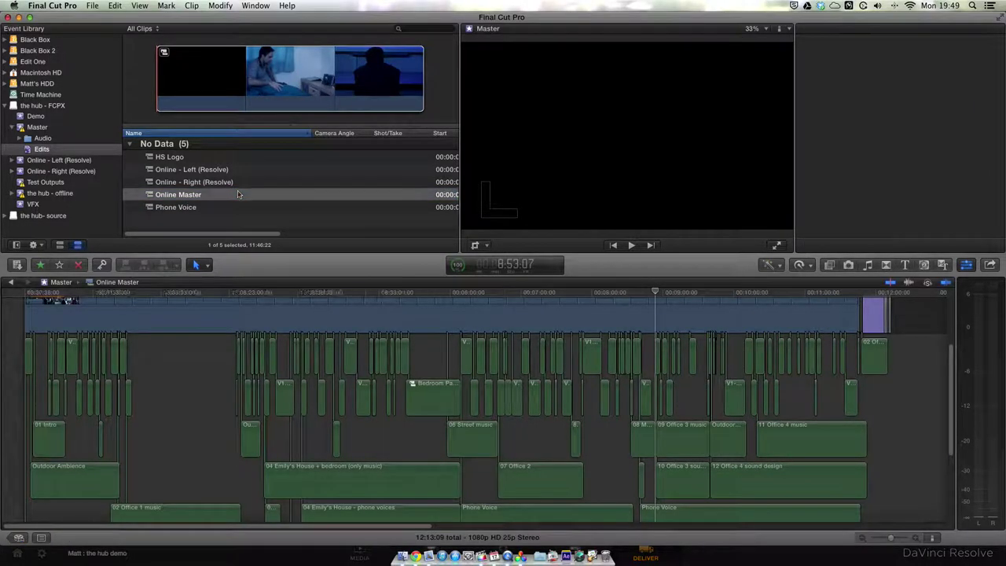
{"action": "key", "text": "super+4"}
{"action": "left_click_drag", "start_coordinate": [951, 371], "coordinate": [951, 299]}
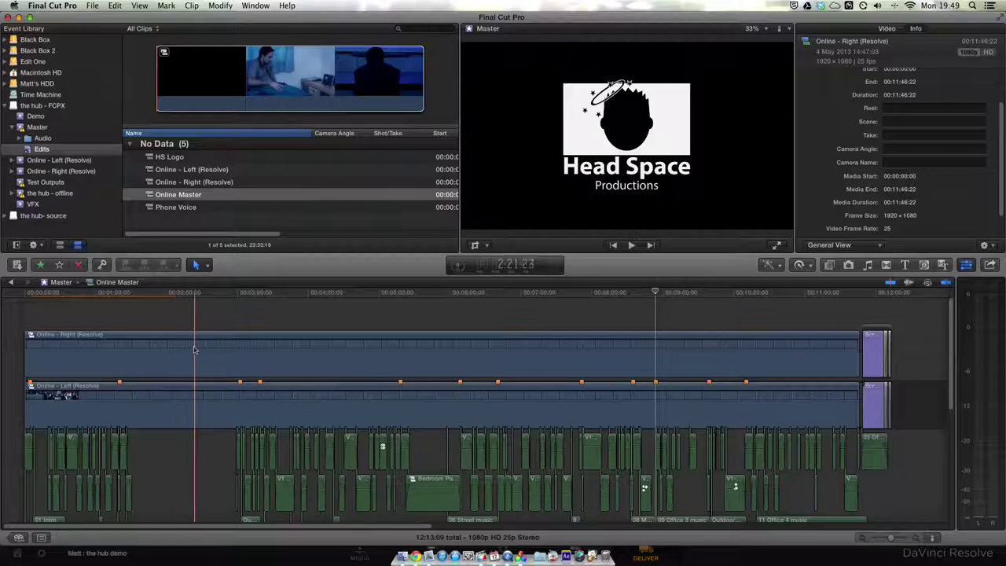
{"action": "left_click", "coordinate": [224, 299]}
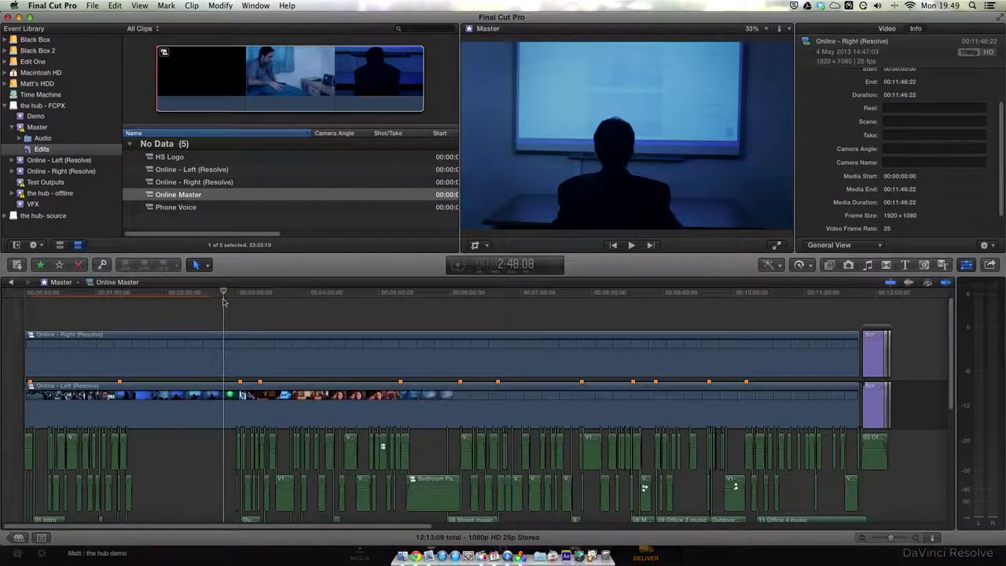
{"action": "left_click_drag", "start_coordinate": [224, 294], "coordinate": [244, 299]}
{"action": "left_click", "coordinate": [887, 29]}
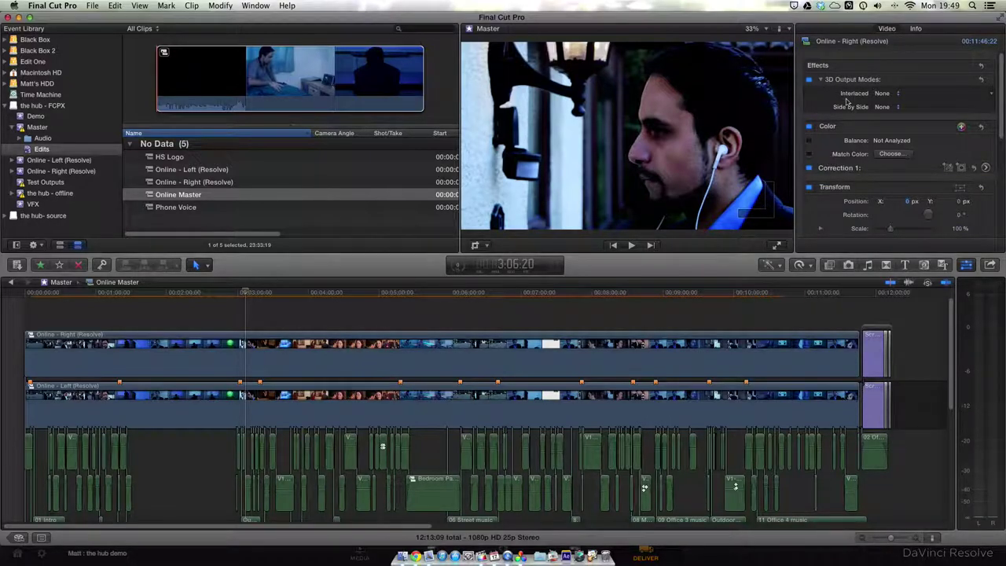
Step: Set Online - Left to Side by Side Left and Online - Right to Side by Side Right
{"action": "left_click", "coordinate": [251, 395]}
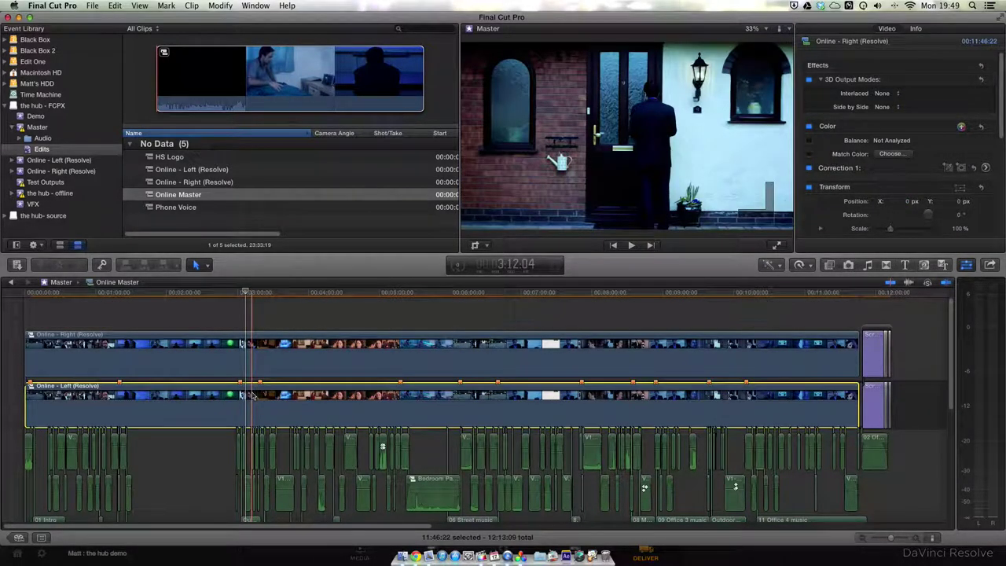
{"action": "left_click", "coordinate": [884, 106]}
{"action": "left_click", "coordinate": [892, 117]}
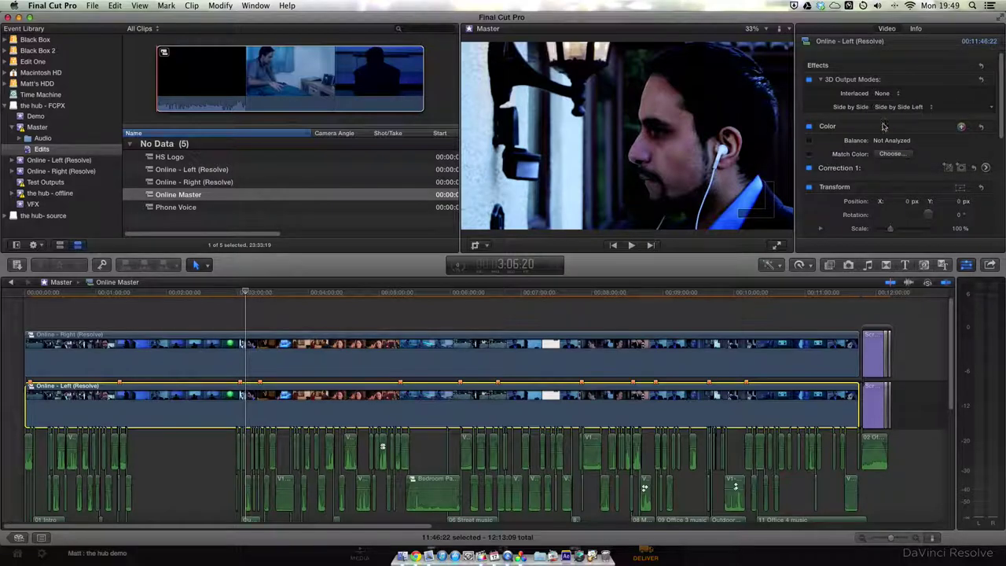
{"action": "left_click", "coordinate": [250, 359]}
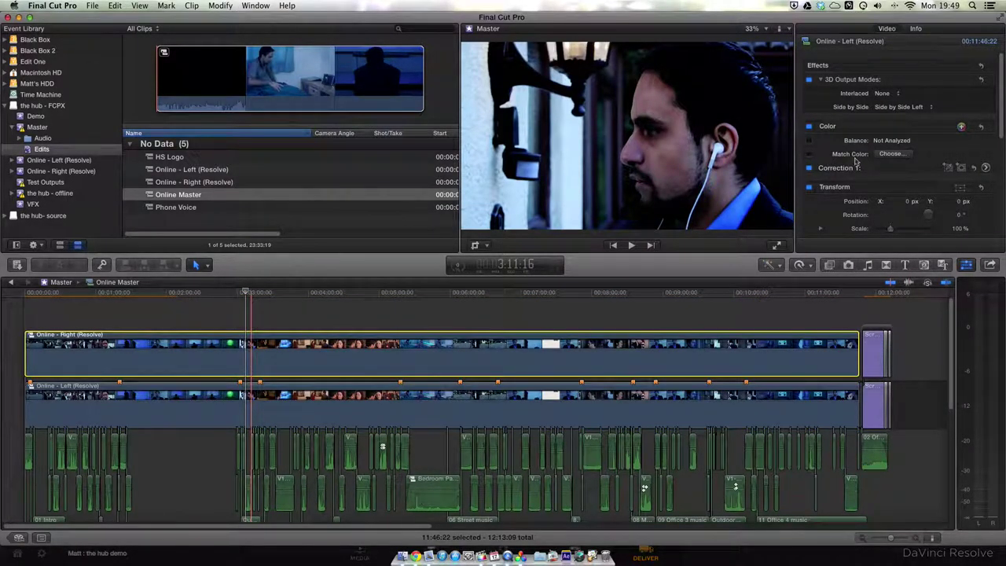
{"action": "left_click", "coordinate": [884, 106]}
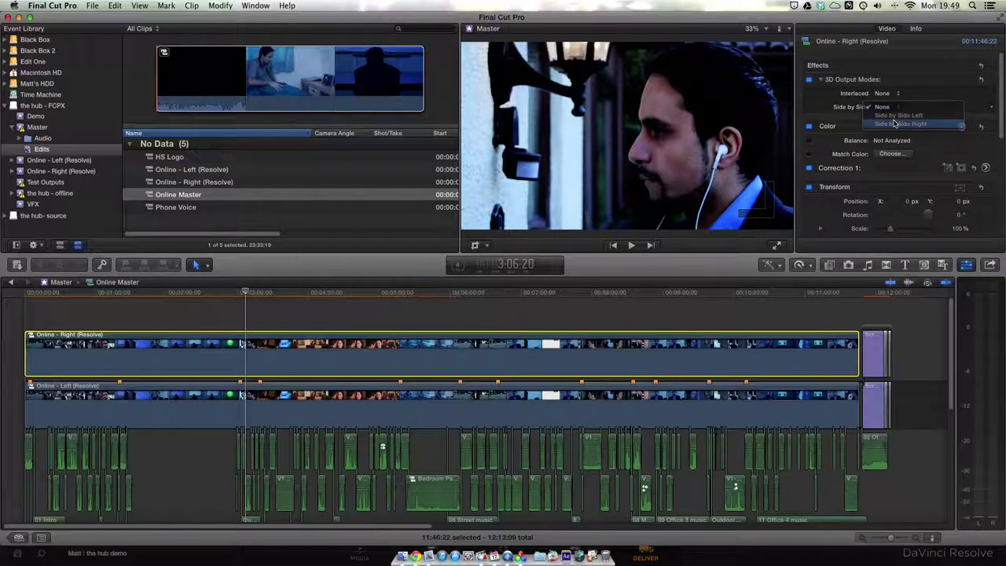
{"action": "left_click", "coordinate": [895, 123]}
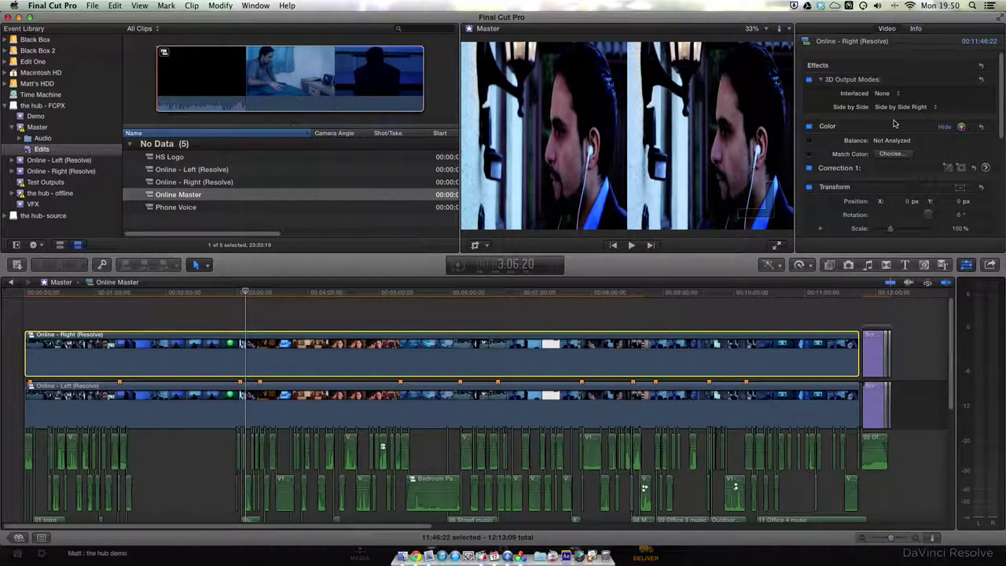
Step: Return both Online clips' side-by-side output to None and jump to the end credits
{"action": "left_click", "coordinate": [900, 107]}
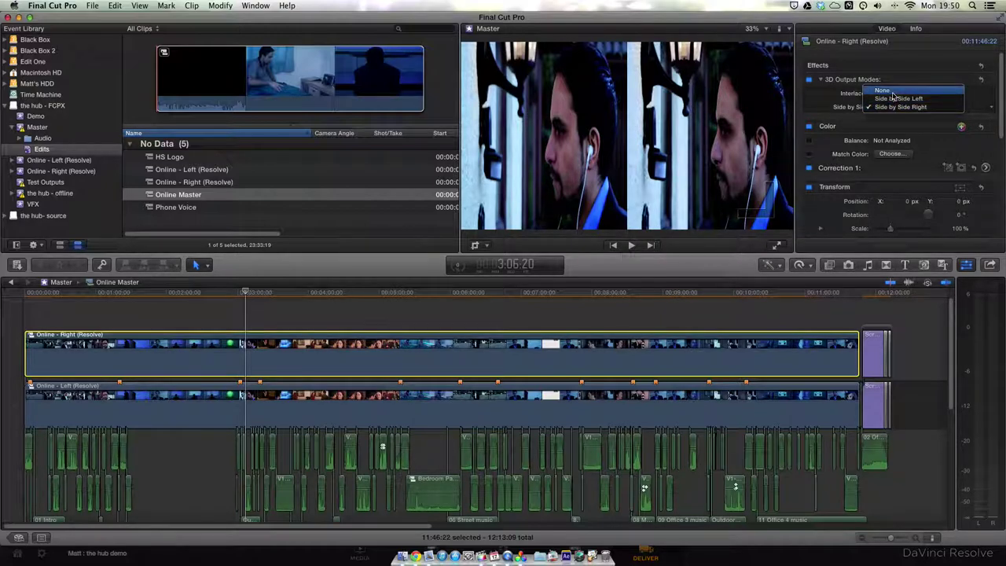
{"action": "left_click", "coordinate": [888, 88]}
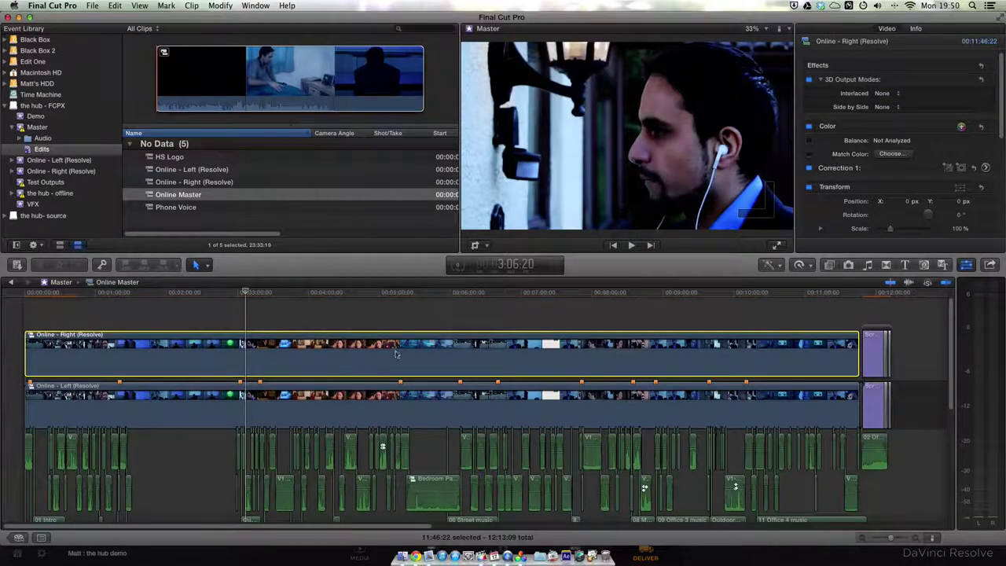
{"action": "left_click", "coordinate": [245, 407]}
{"action": "left_click", "coordinate": [892, 107]}
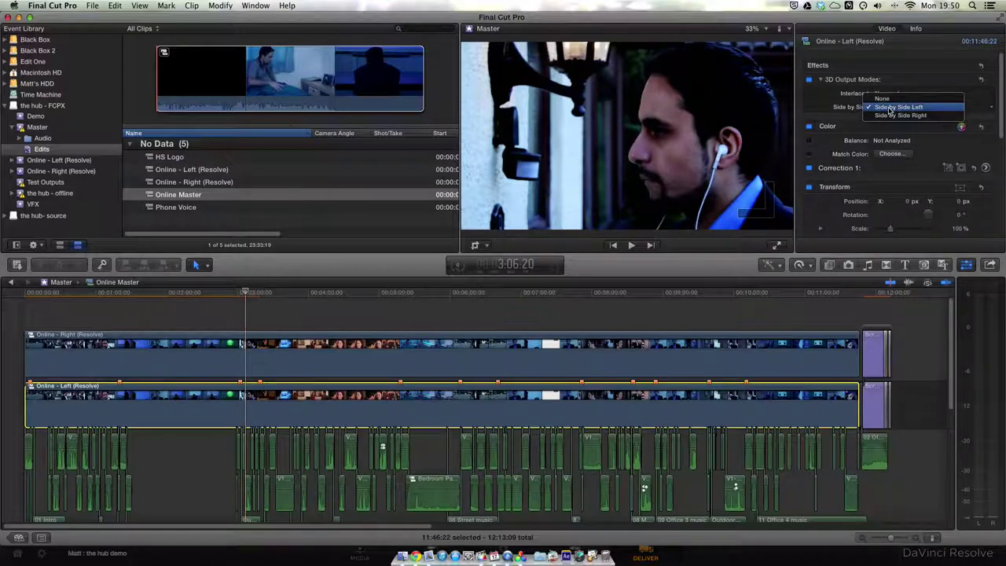
{"action": "left_click", "coordinate": [884, 102]}
{"action": "left_click", "coordinate": [874, 292]}
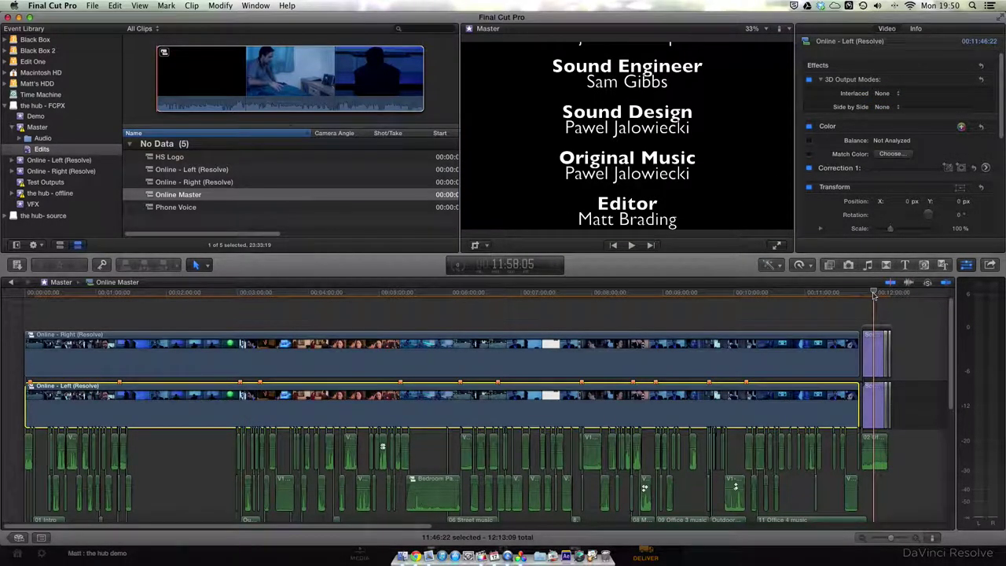
Step: Give the right-eye-track credits title Side by Side Right and the left-eye-track one Side by Side Left
{"action": "left_click", "coordinate": [875, 358]}
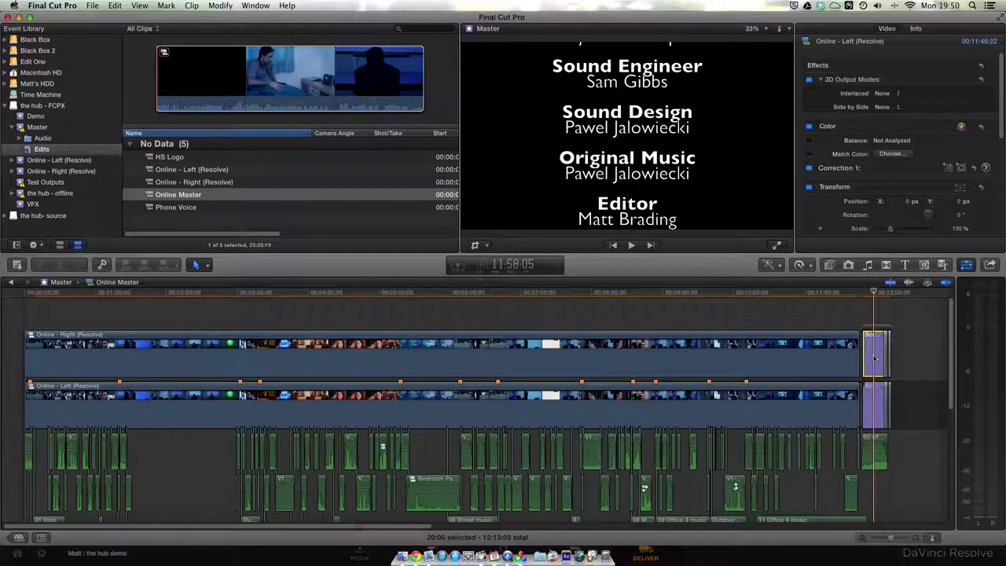
{"action": "left_click", "coordinate": [883, 107]}
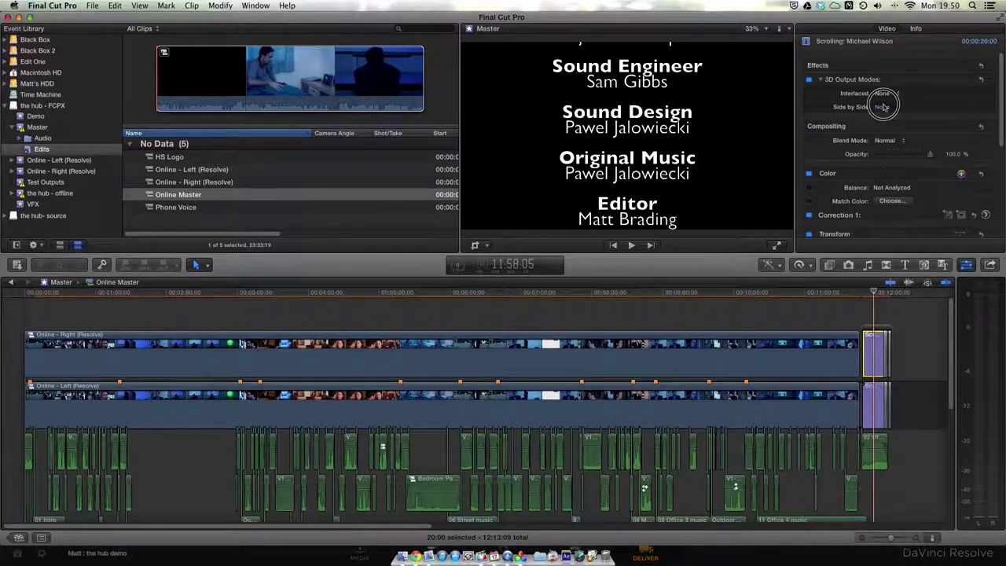
{"action": "left_click", "coordinate": [884, 107]}
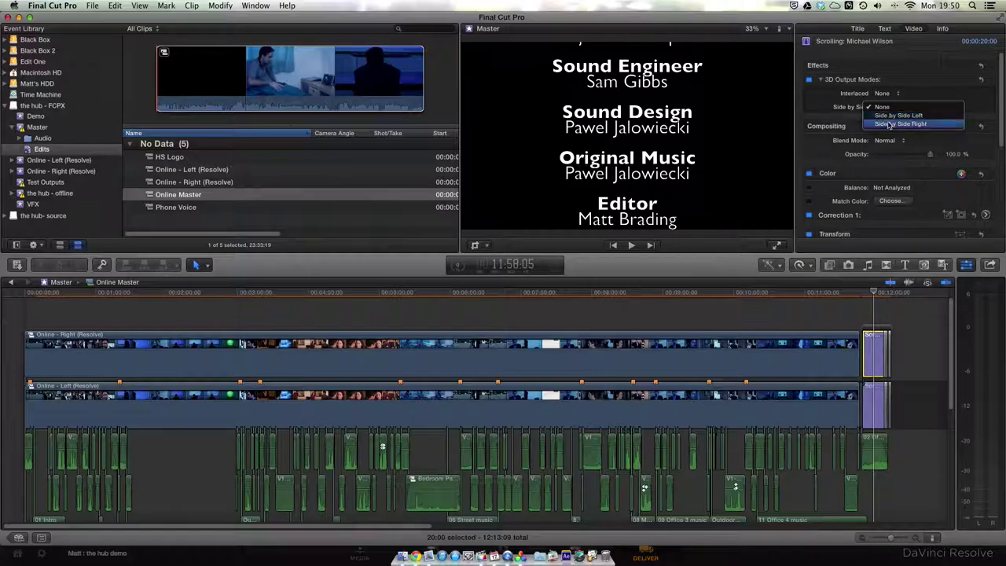
{"action": "left_click", "coordinate": [889, 124]}
{"action": "left_click", "coordinate": [874, 403]}
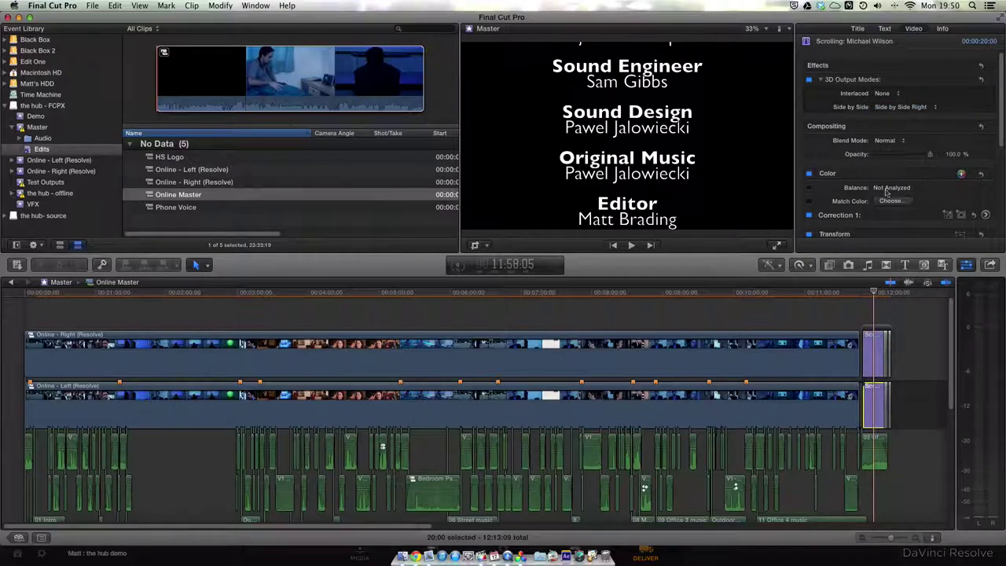
{"action": "left_click", "coordinate": [895, 109]}
{"action": "left_click", "coordinate": [896, 107]}
{"action": "left_click", "coordinate": [897, 109]}
{"action": "left_click", "coordinate": [899, 116]}
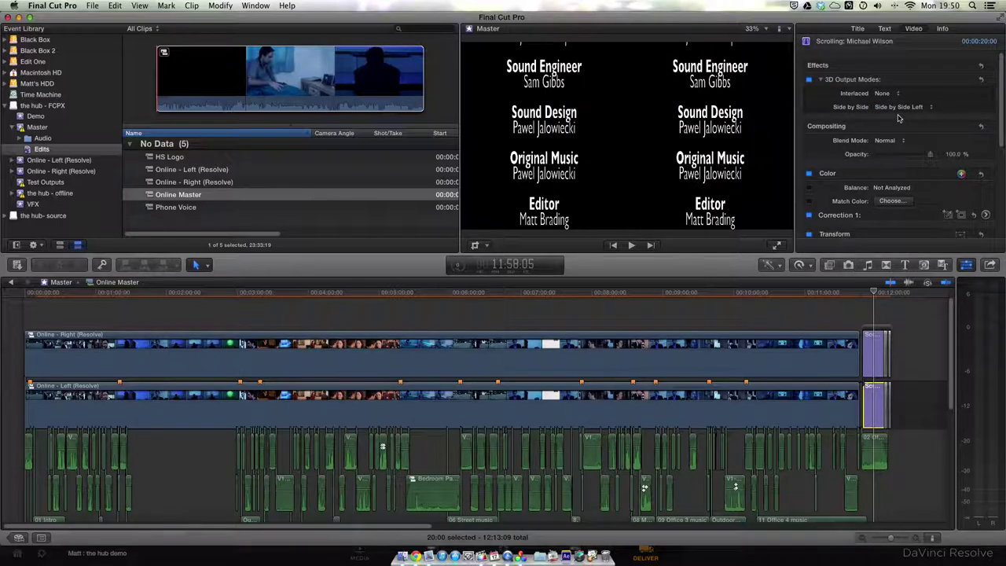